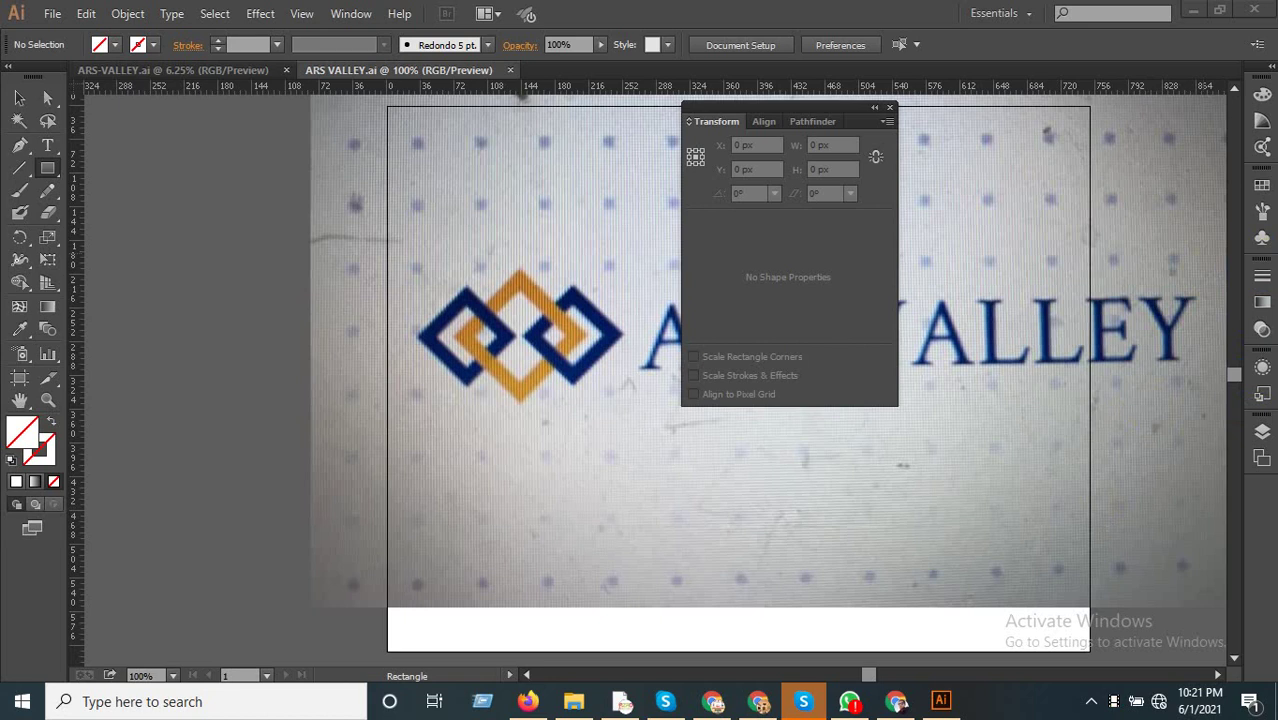
# Reset the Essentials workspace and draw a 90 × 90 px square below the logo's interlocking diamonds.
pyautogui.click(1000, 13)
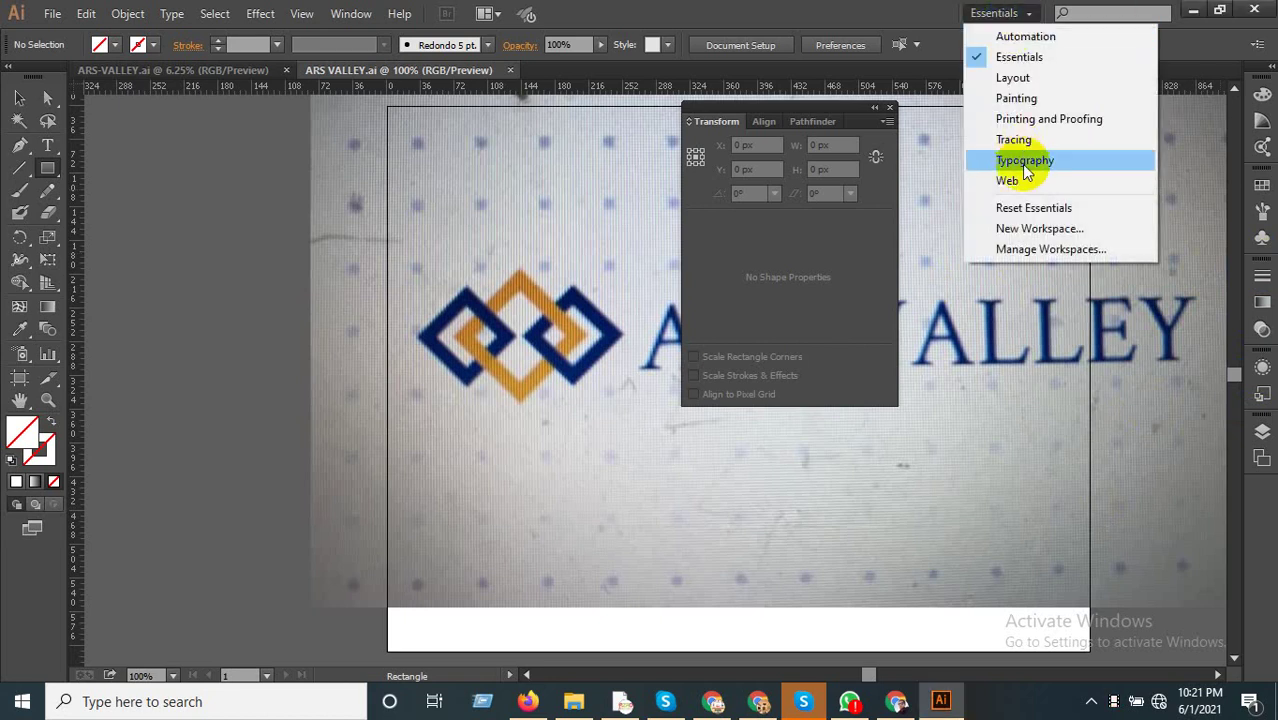
pyautogui.click(1030, 209)
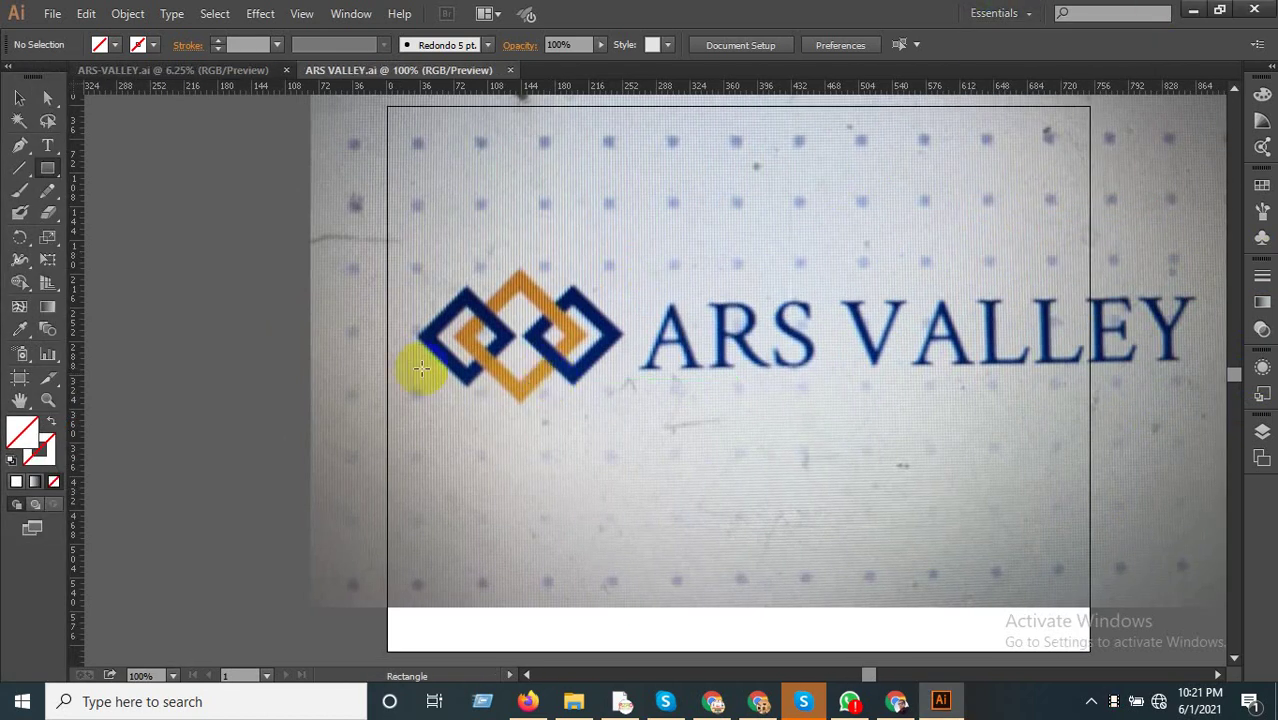
pyautogui.click(47, 168)
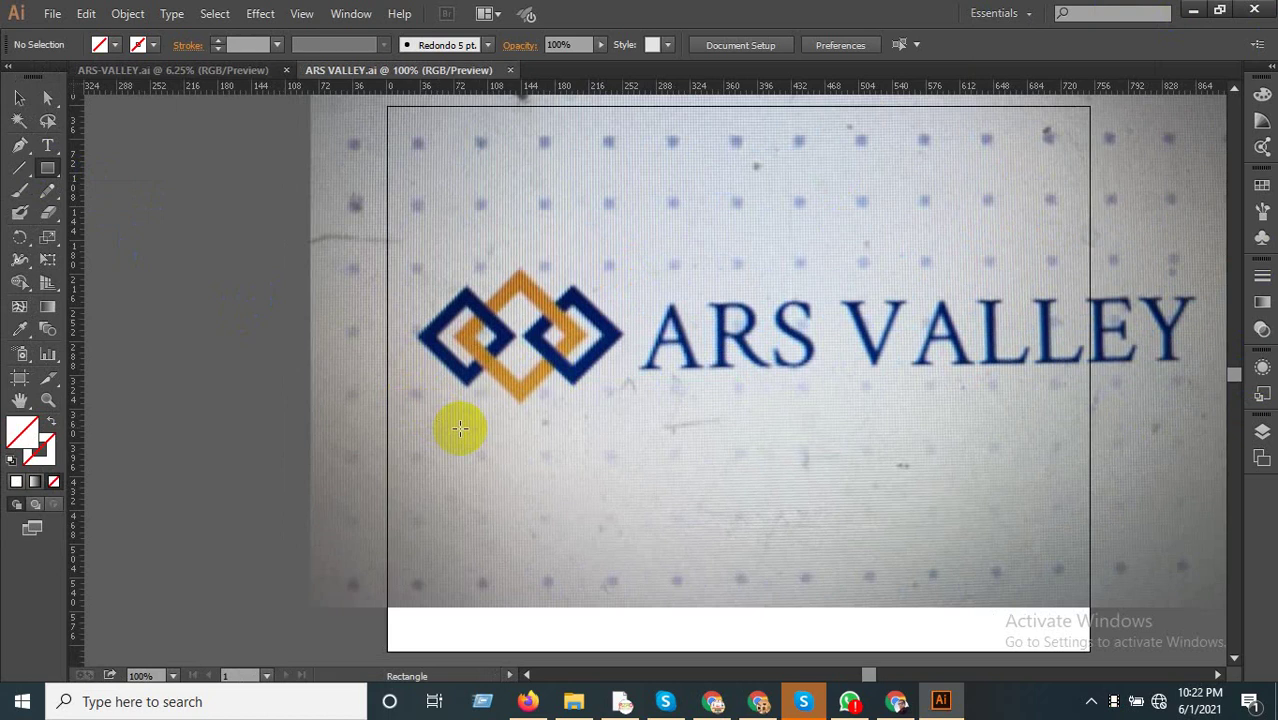
pyautogui.moveTo(521, 495)
pyautogui.mouseDown()
pyautogui.moveTo(508, 502)
pyautogui.moveTo(591, 556)
pyautogui.moveTo(548, 531)
pyautogui.mouseUp()
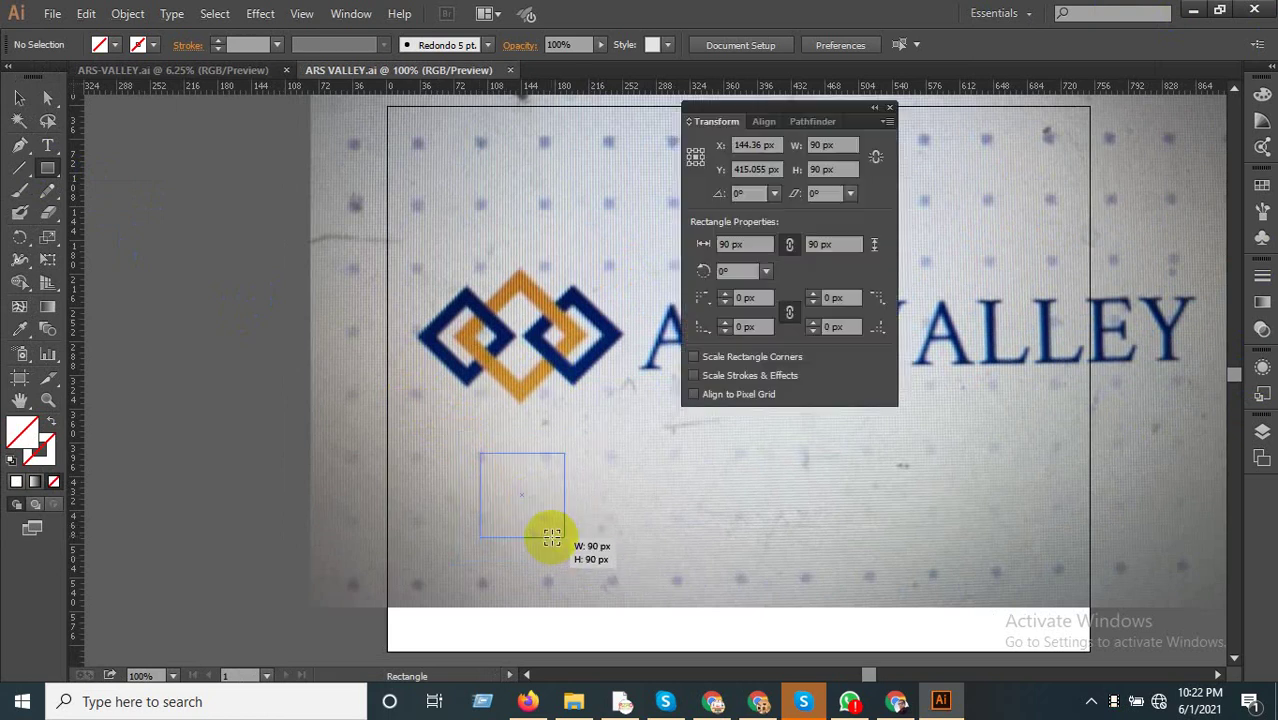
# Set the square's stroke color to red C14040.
pyautogui.scroll(4, 548, 518)
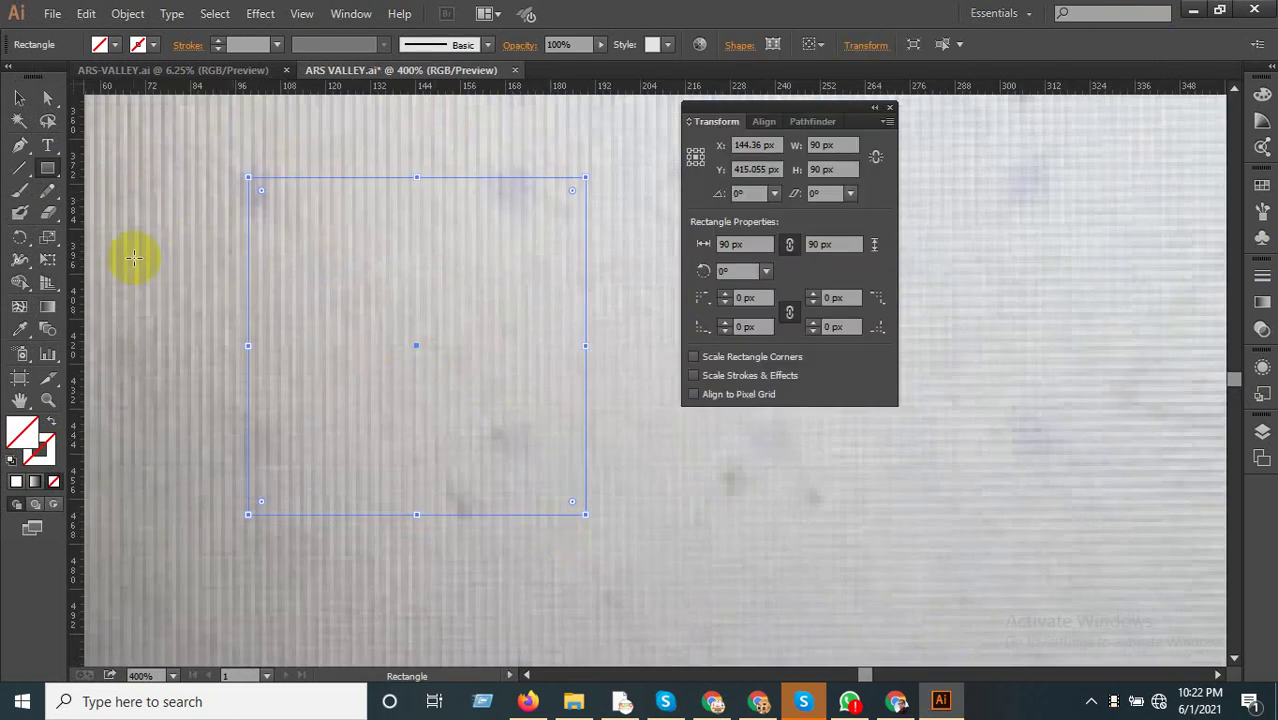
pyautogui.click(1115, 702)
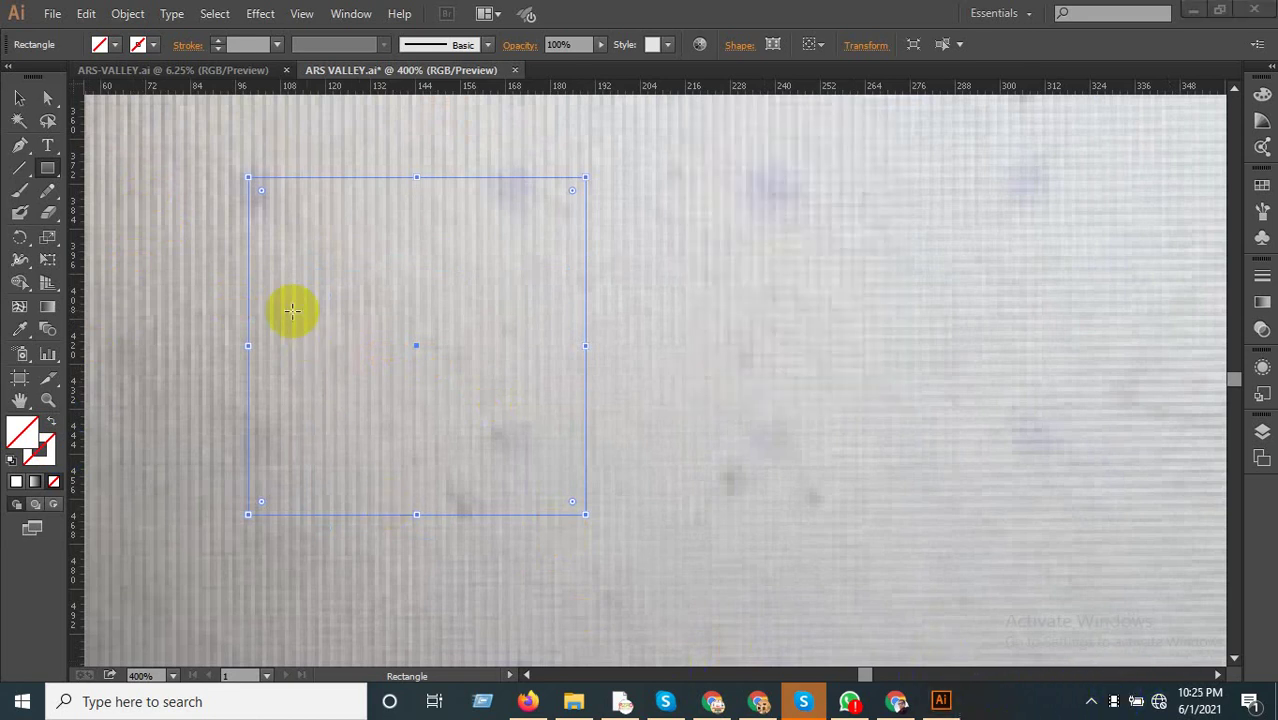
pyautogui.doubleClick(40, 444)
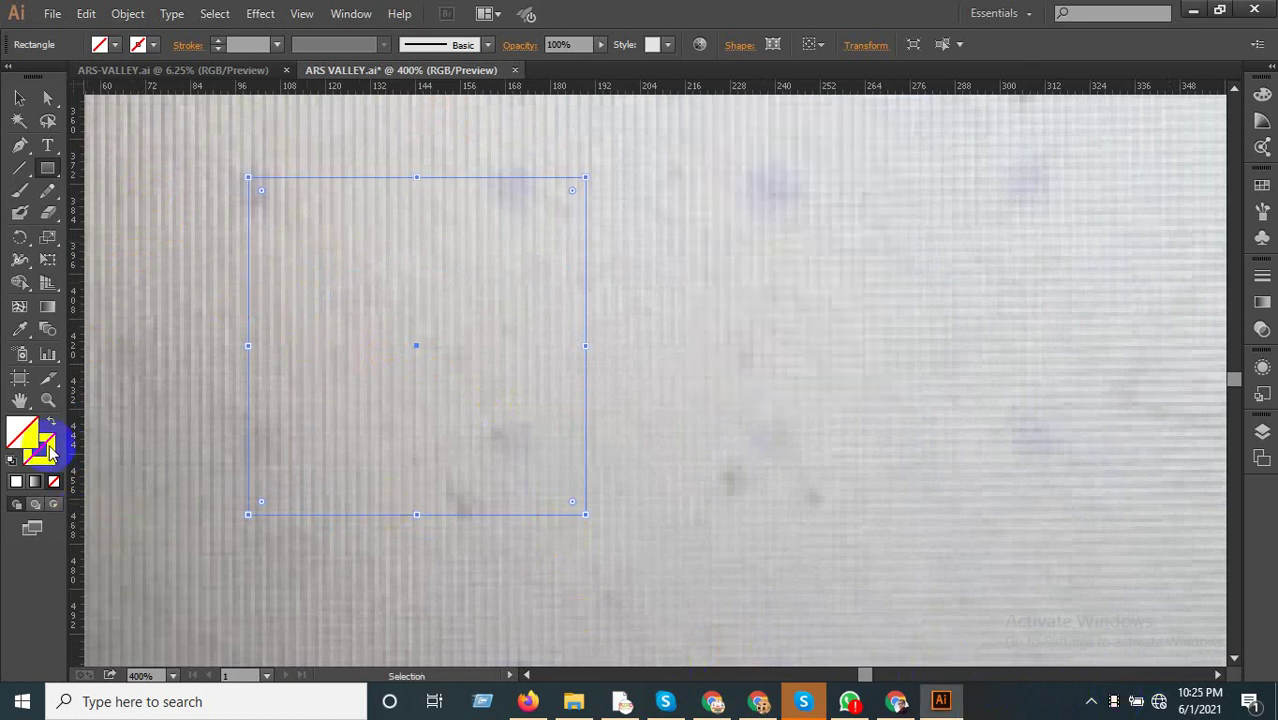
pyautogui.click(302, 203)
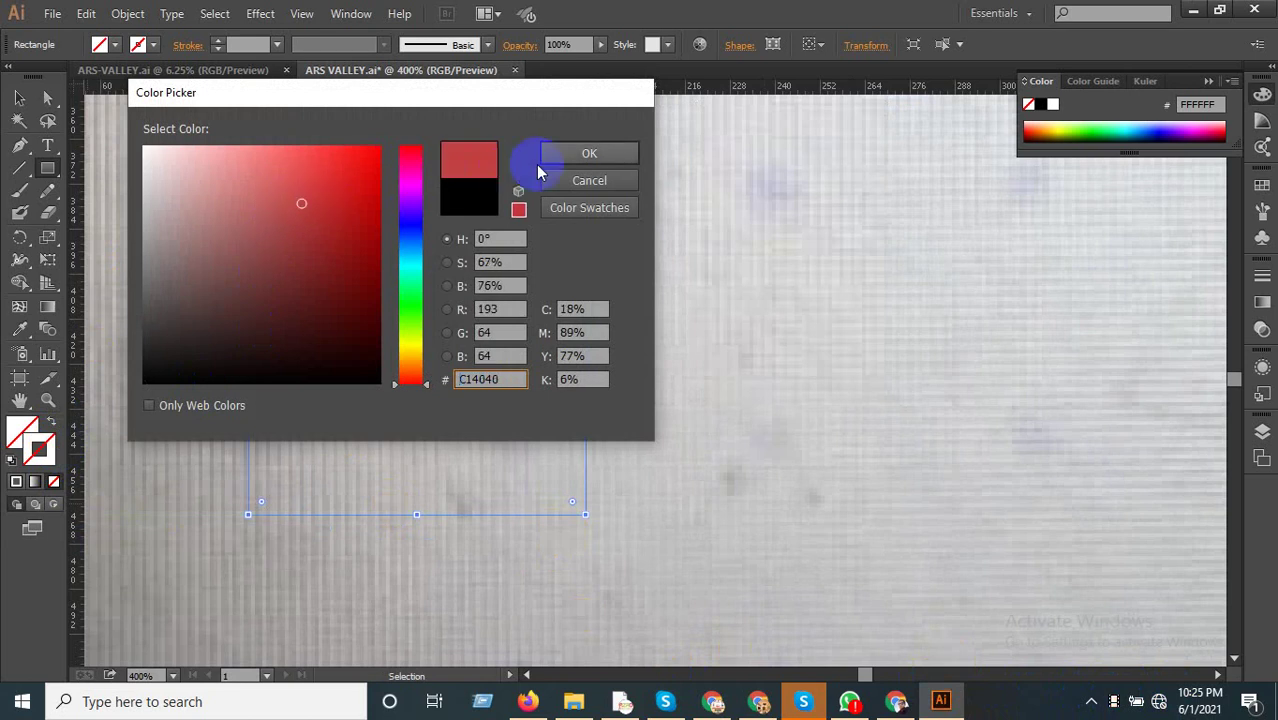
pyautogui.click(582, 154)
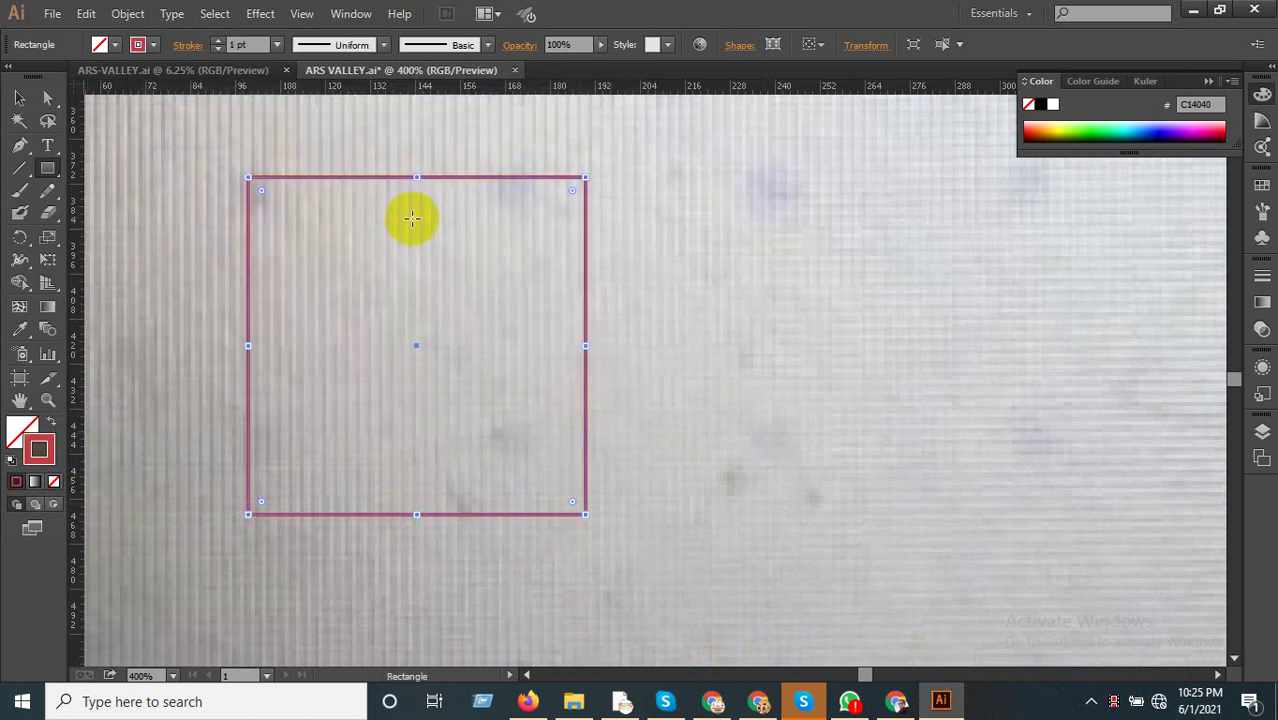
# Increase the red square's stroke weight to 11 pt.
pyautogui.click(19, 98)
pyautogui.scroll(-3, 532, 502)
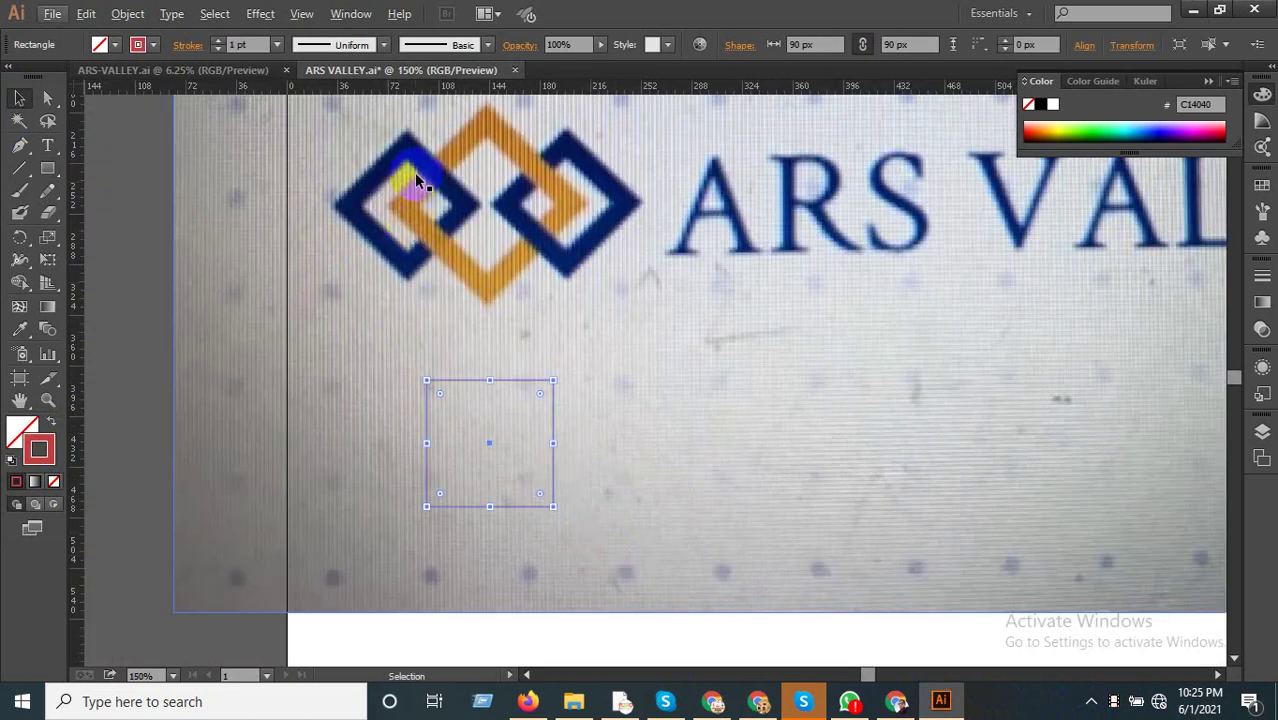
pyautogui.click(245, 44)
pyautogui.scroll(1, 280, 110)
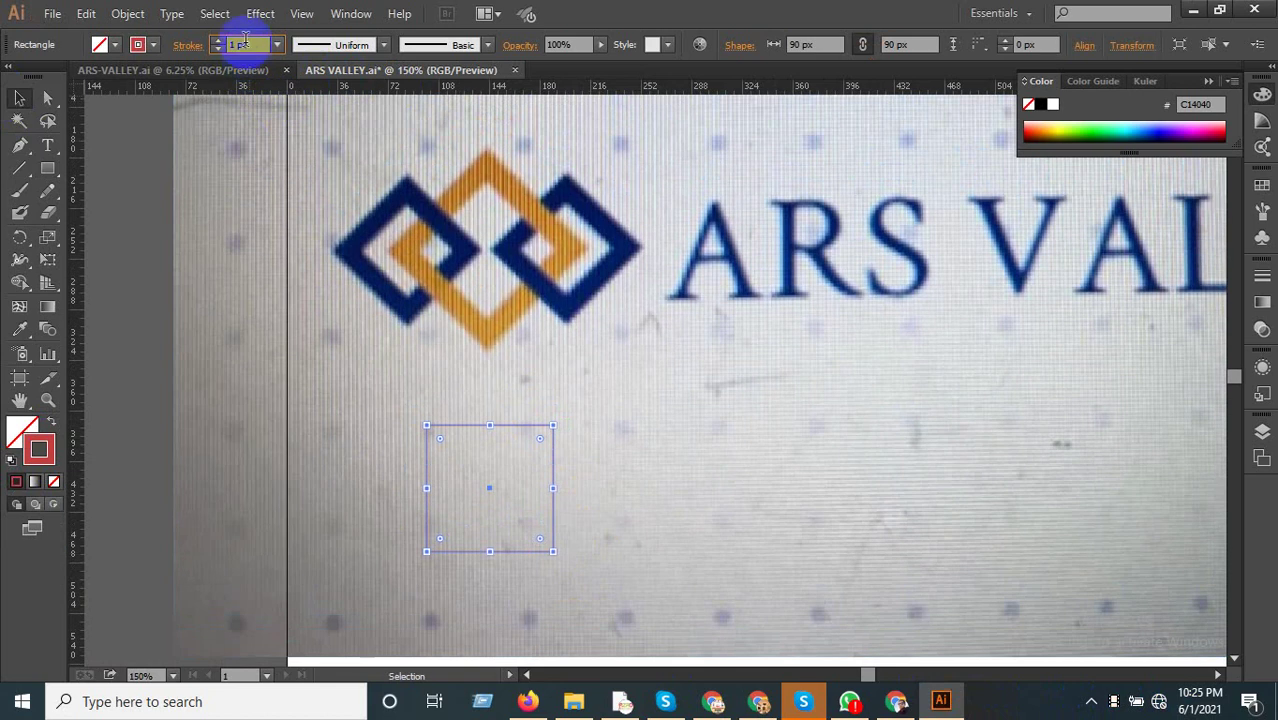
pyautogui.scroll(5, 248, 44)
pyautogui.press('Up')
pyautogui.press('Up')
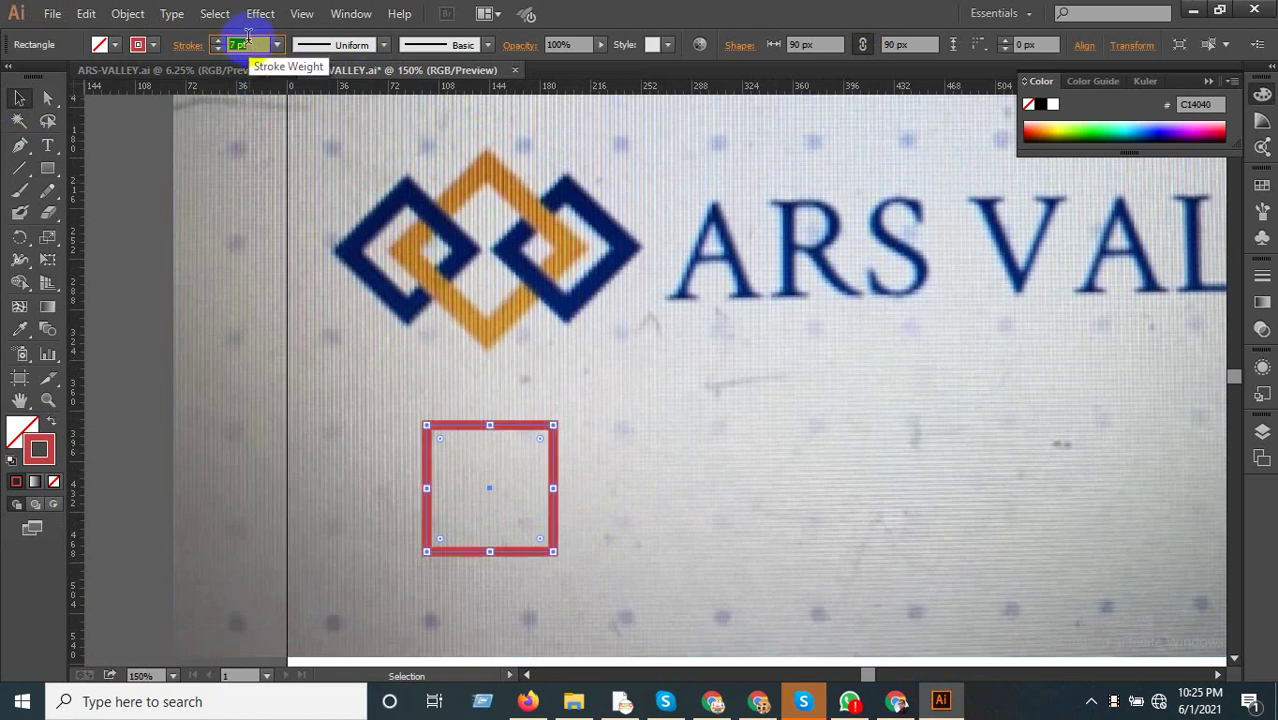
pyautogui.press('Up')
pyautogui.press('Up')
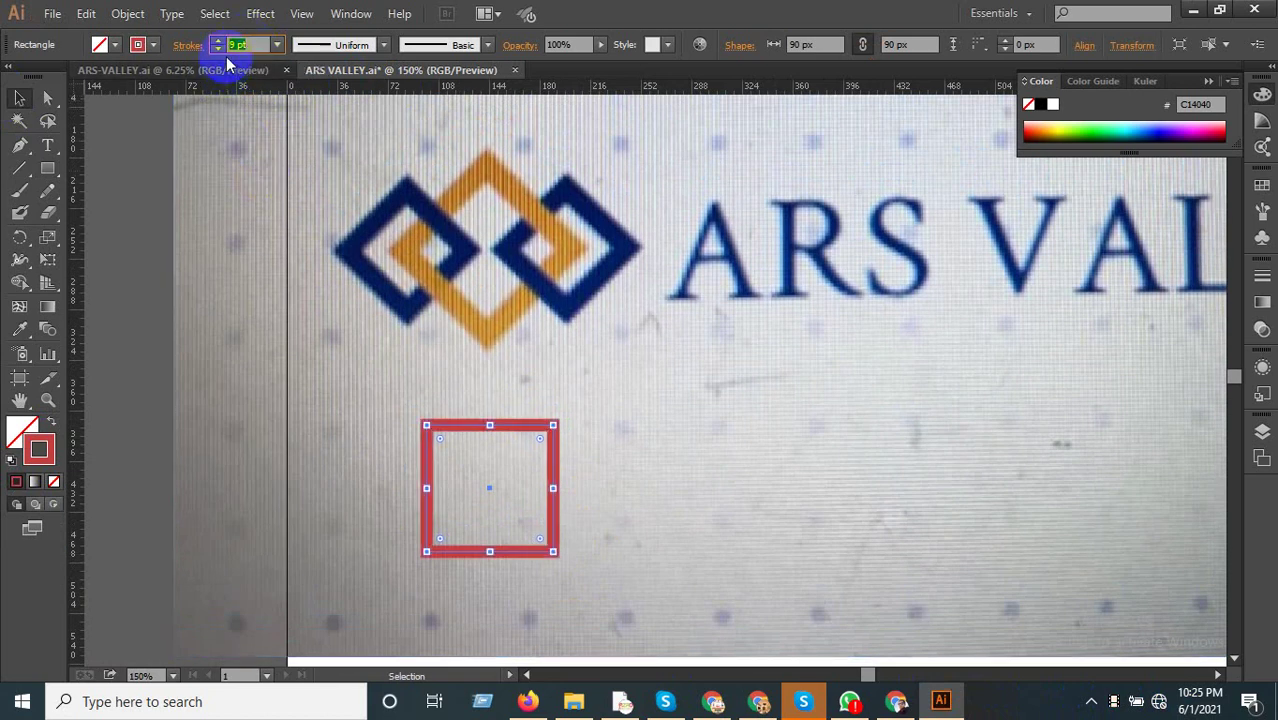
pyautogui.press('Up')
pyautogui.press('Up')
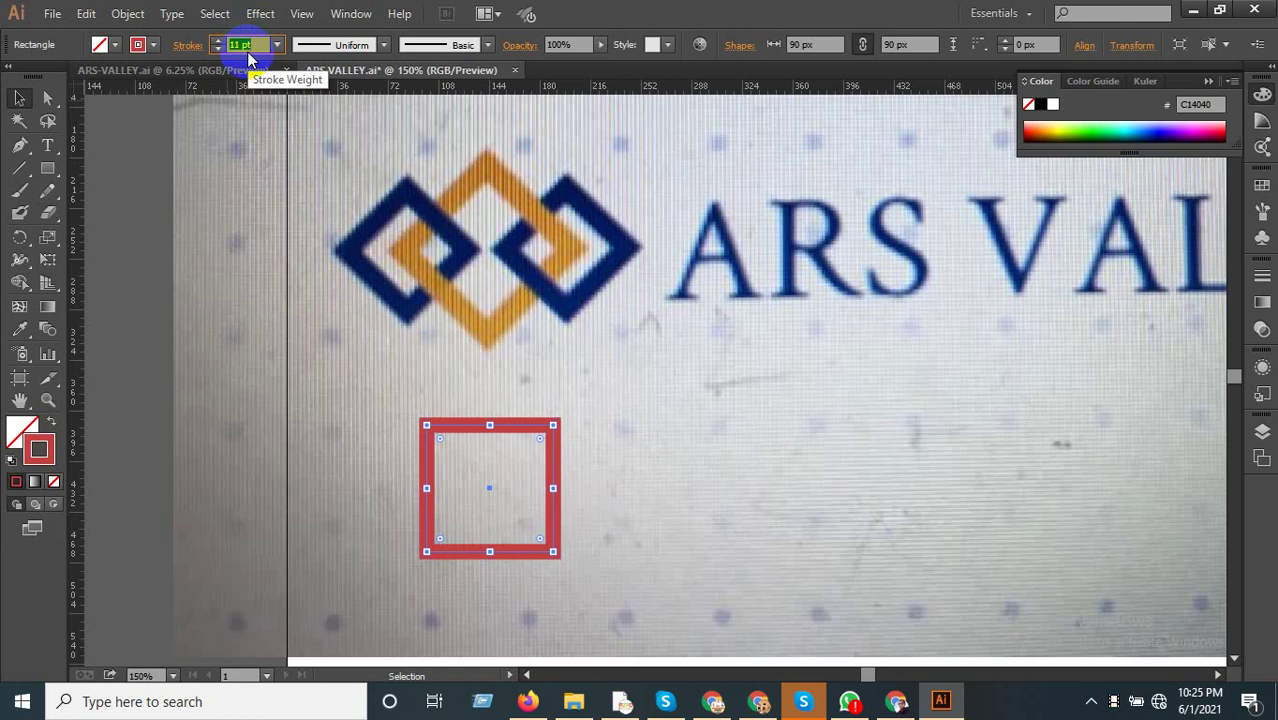
pyautogui.click(19, 99)
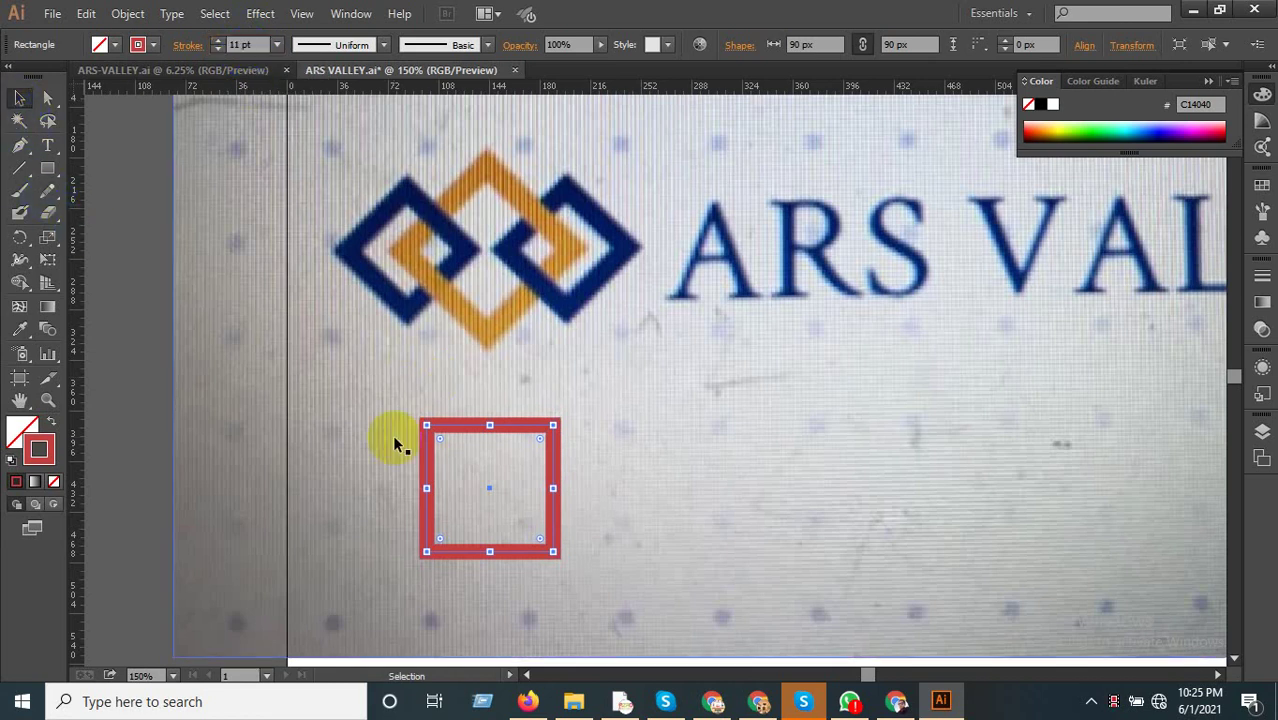
pyautogui.click(512, 417)
pyautogui.doubleClick(510, 424)
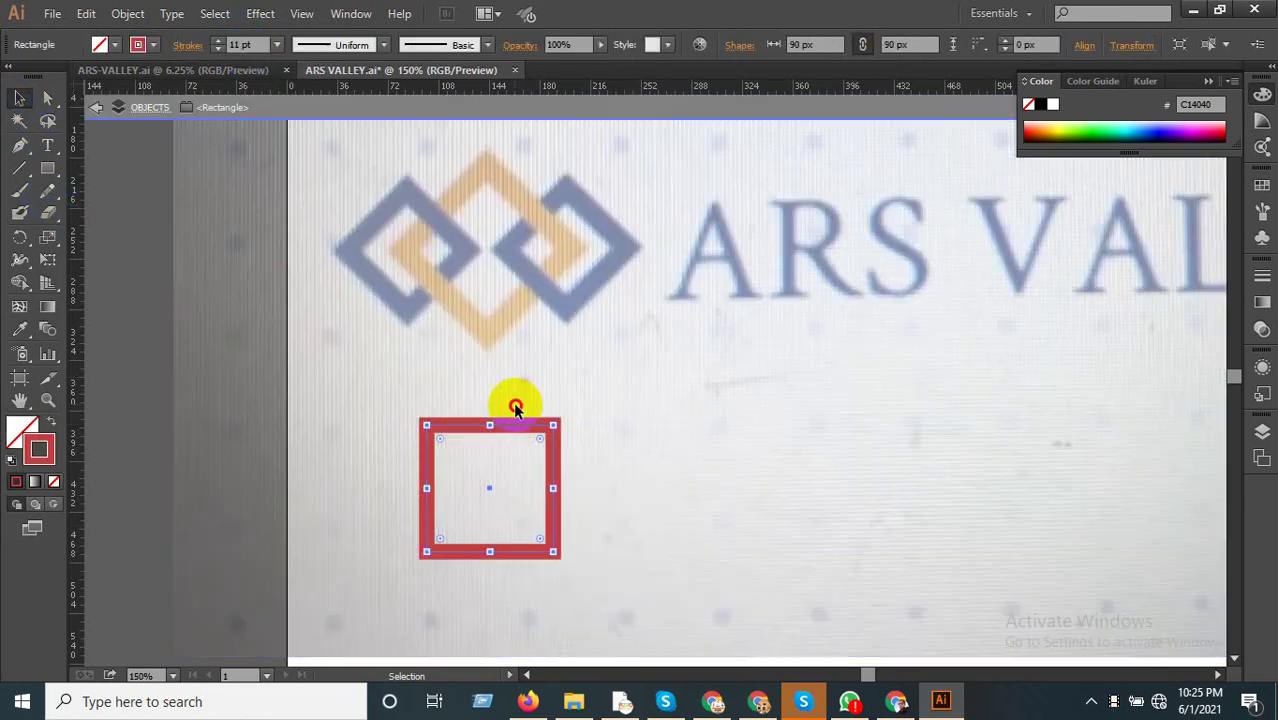
pyautogui.doubleClick(517, 406)
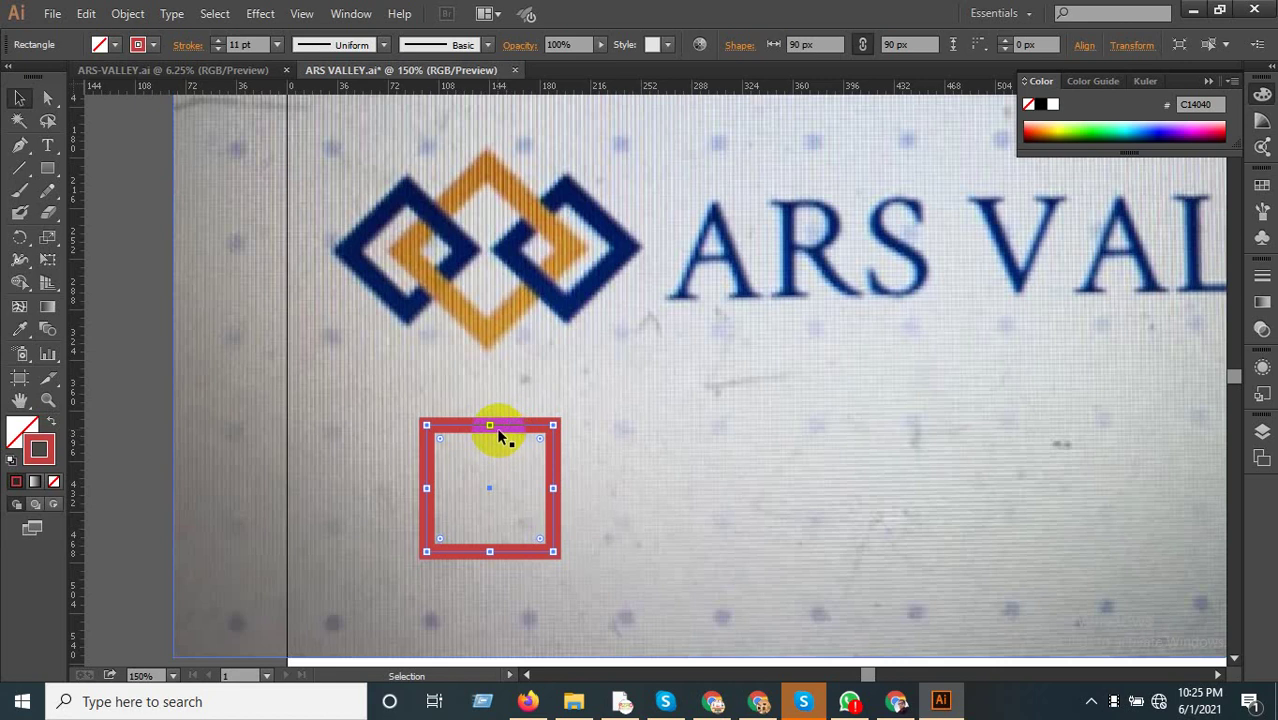
# Duplicate the red square well to its right and rotate the original 45° into a diamond.
pyautogui.moveTo(499, 415); pyautogui.dragTo(501, 398)
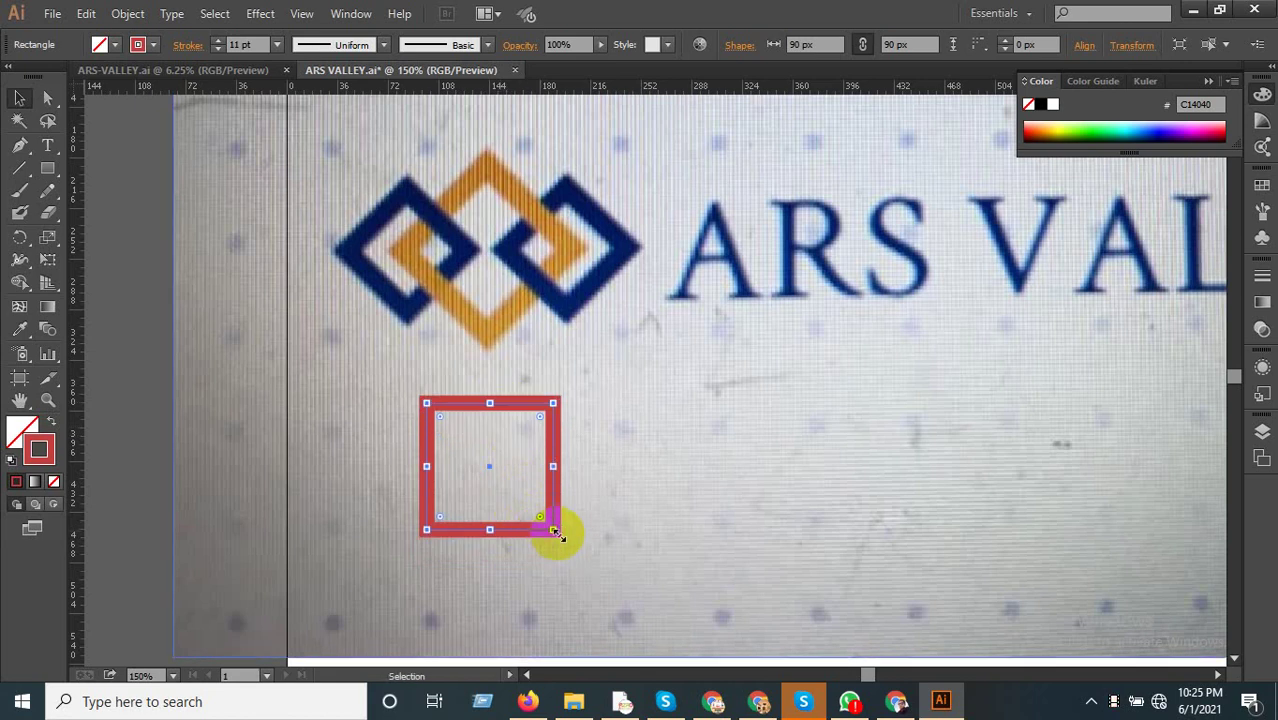
pyautogui.moveTo(562, 508); pyautogui.dragTo(1142, 508)
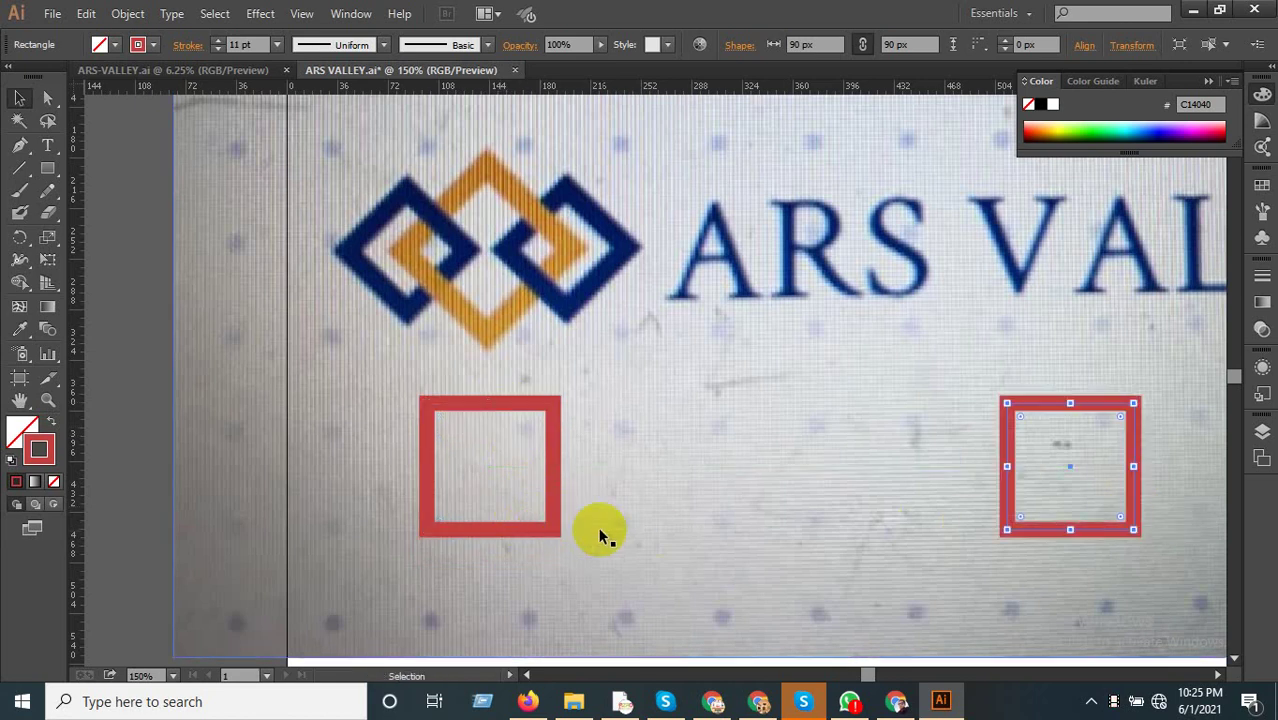
pyautogui.click(557, 498)
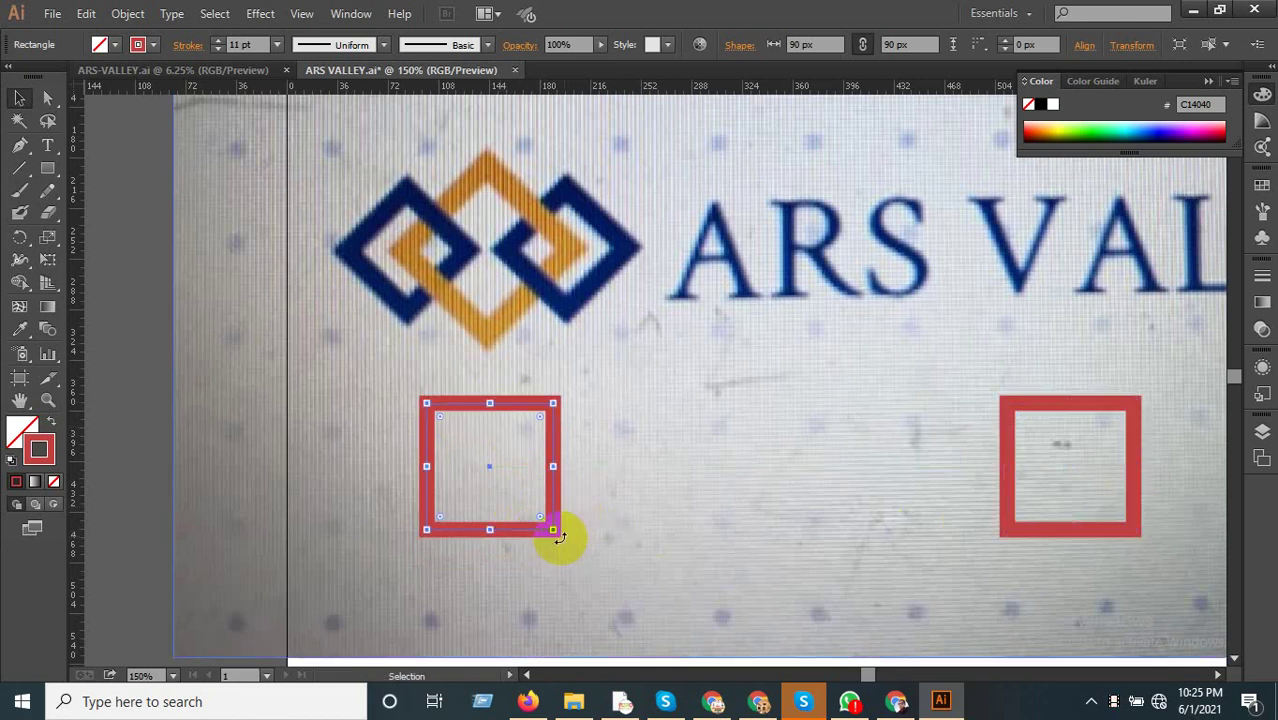
pyautogui.moveTo(558, 538); pyautogui.dragTo(467, 601)
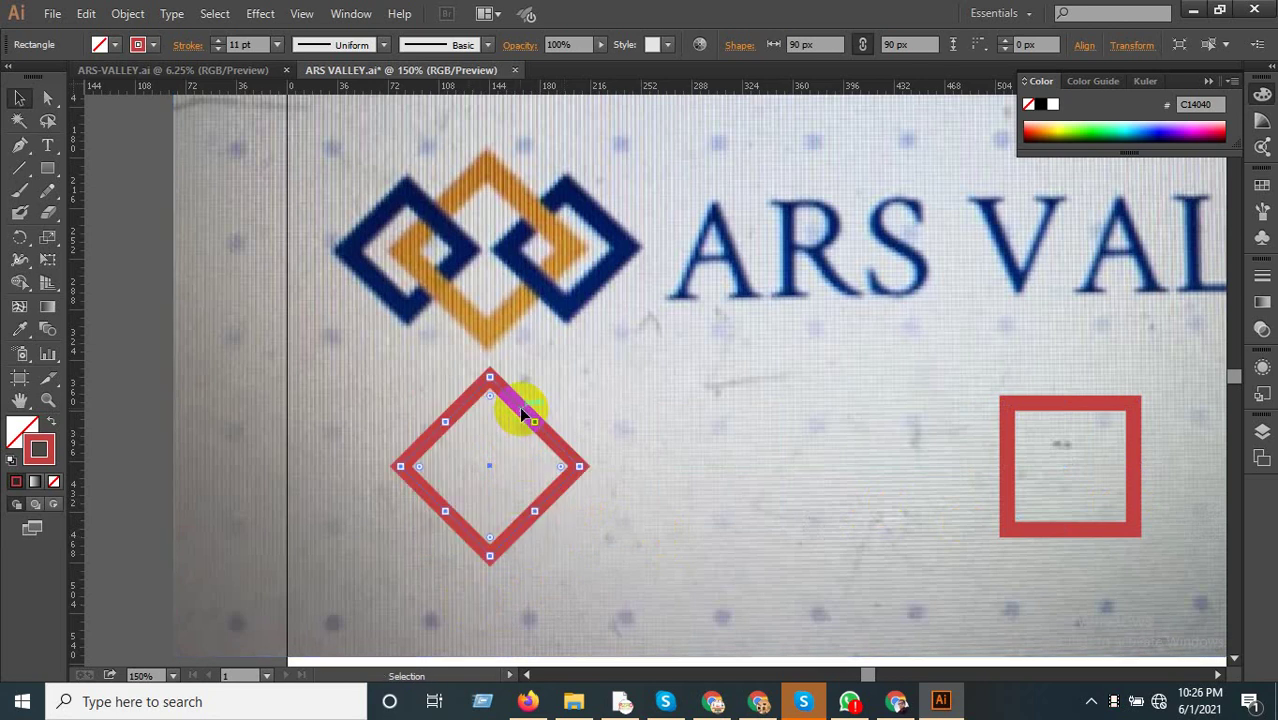
# Duplicate the diamond to the right and scale the copy down proportionally to about 61 px per side.
pyautogui.moveTo(520, 413); pyautogui.dragTo(610, 413)
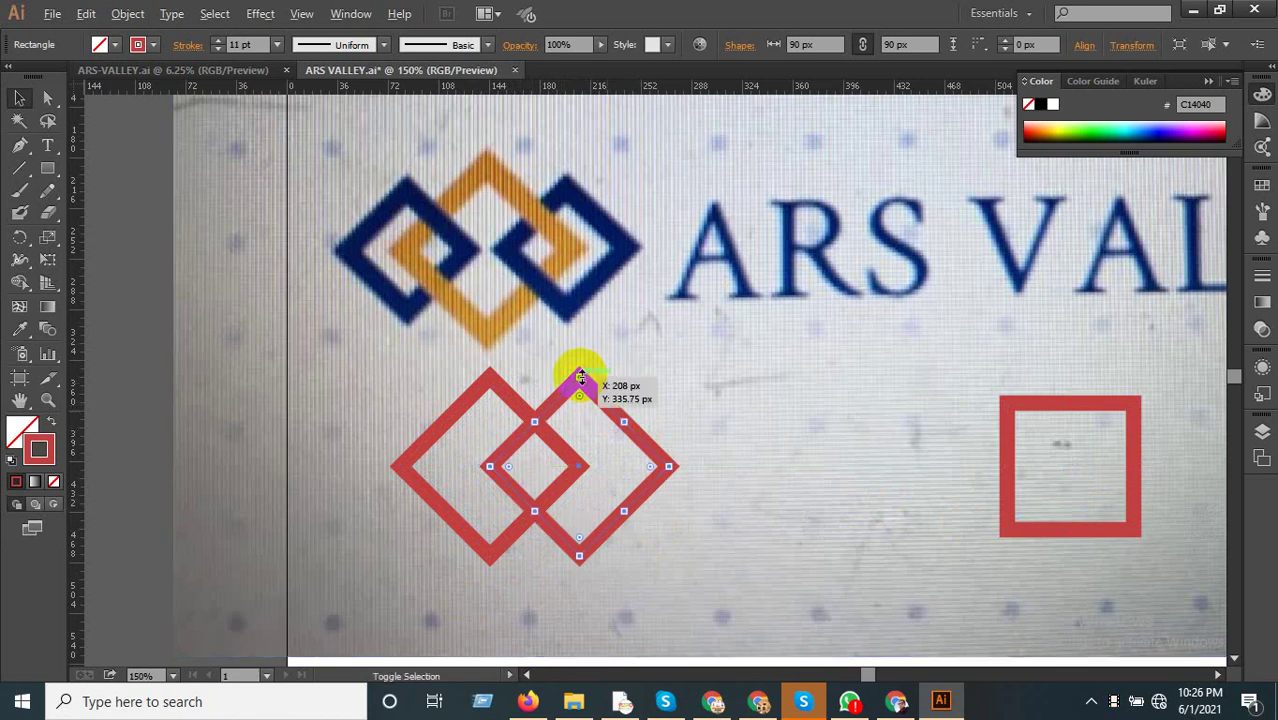
pyautogui.moveTo(581, 377); pyautogui.dragTo(564, 413)
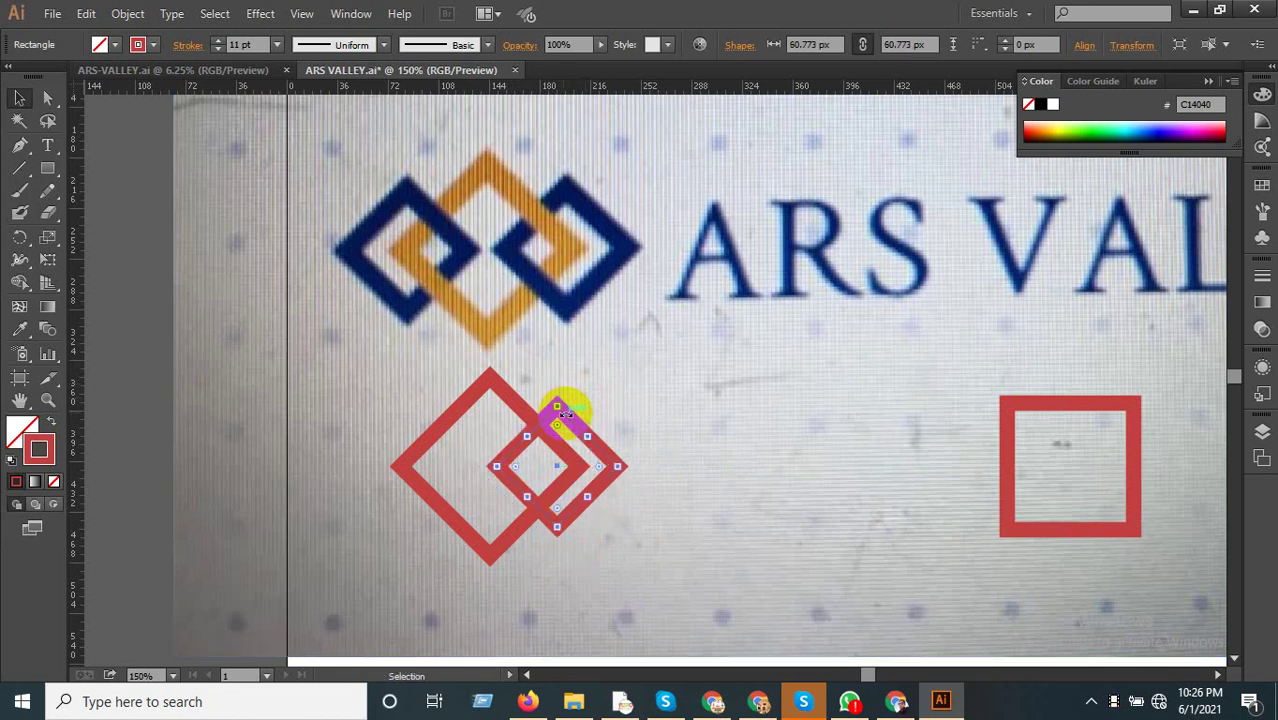
pyautogui.keyDown('alt'); pyautogui.scroll(2, 595, 462); pyautogui.keyUp('alt')
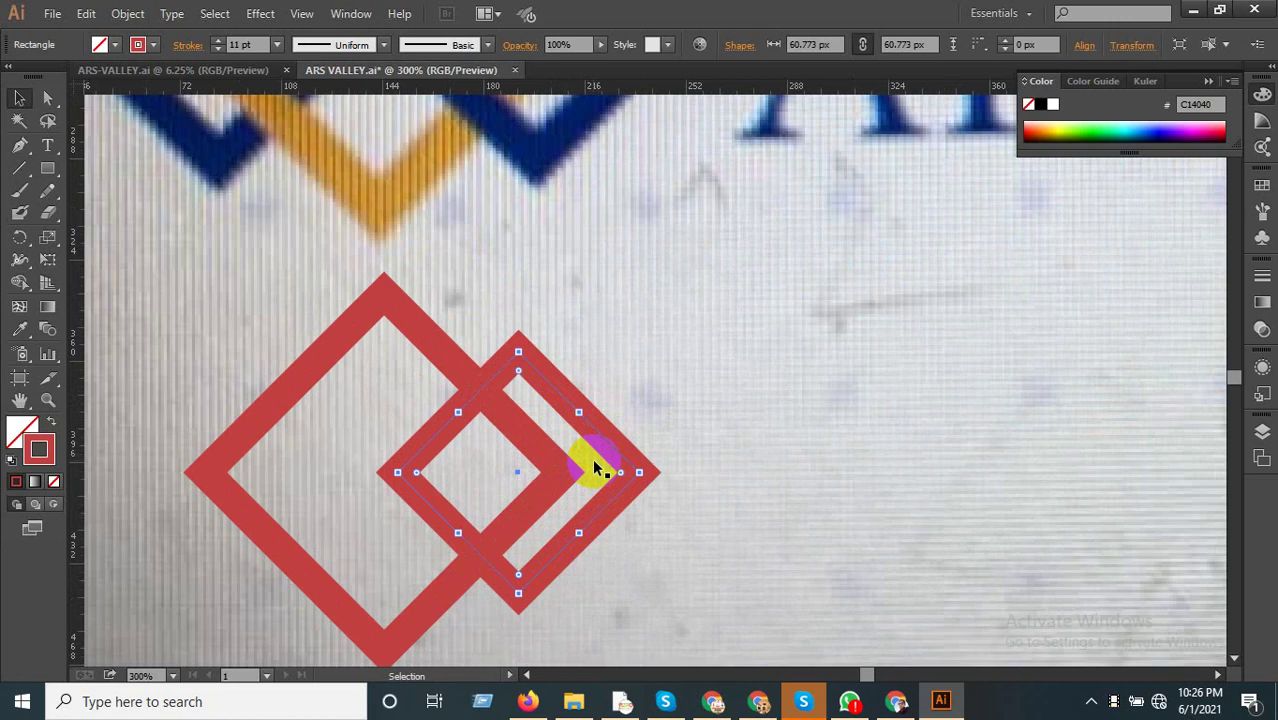
pyautogui.keyDown('alt'); pyautogui.scroll(-1, 595, 466); pyautogui.keyUp('alt')
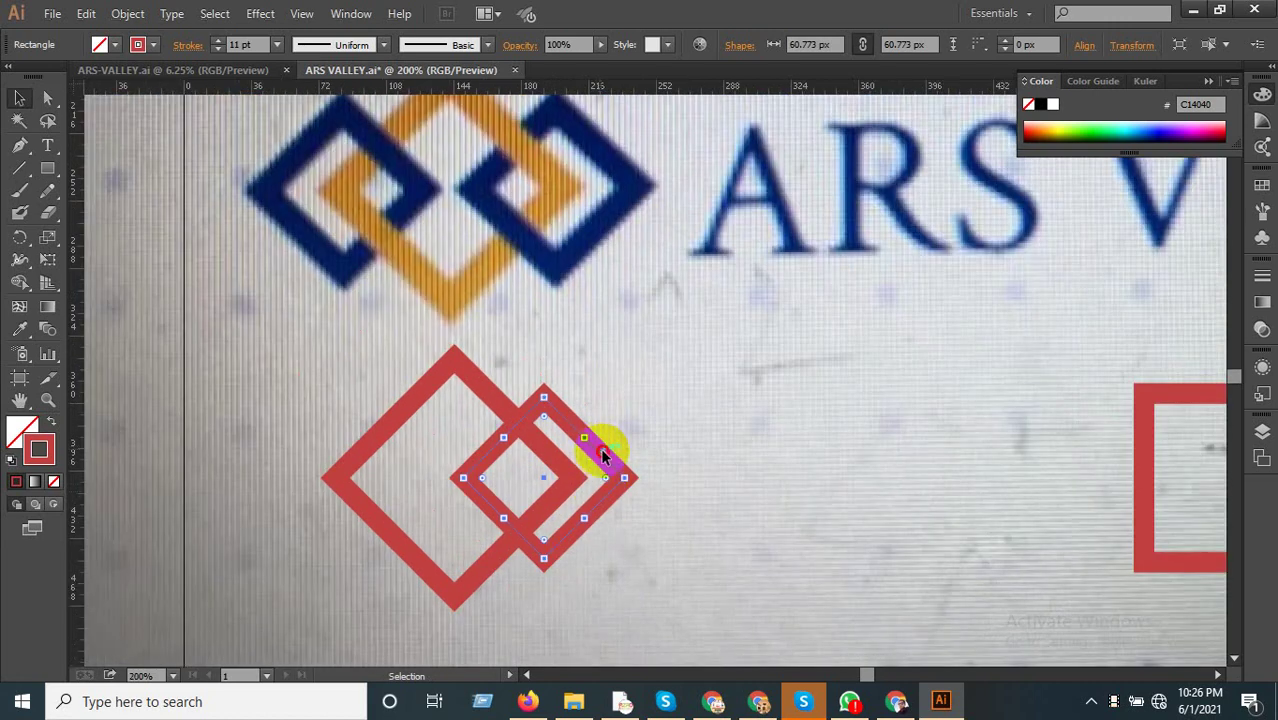
# Shift the smaller diamond slightly right so that its left corner overlaps the larger diamond's right corner as in the logo.
pyautogui.moveTo(603, 455); pyautogui.dragTo(619, 457)
pyautogui.hotkey('ctrl', 'z')
pyautogui.click(615, 451)
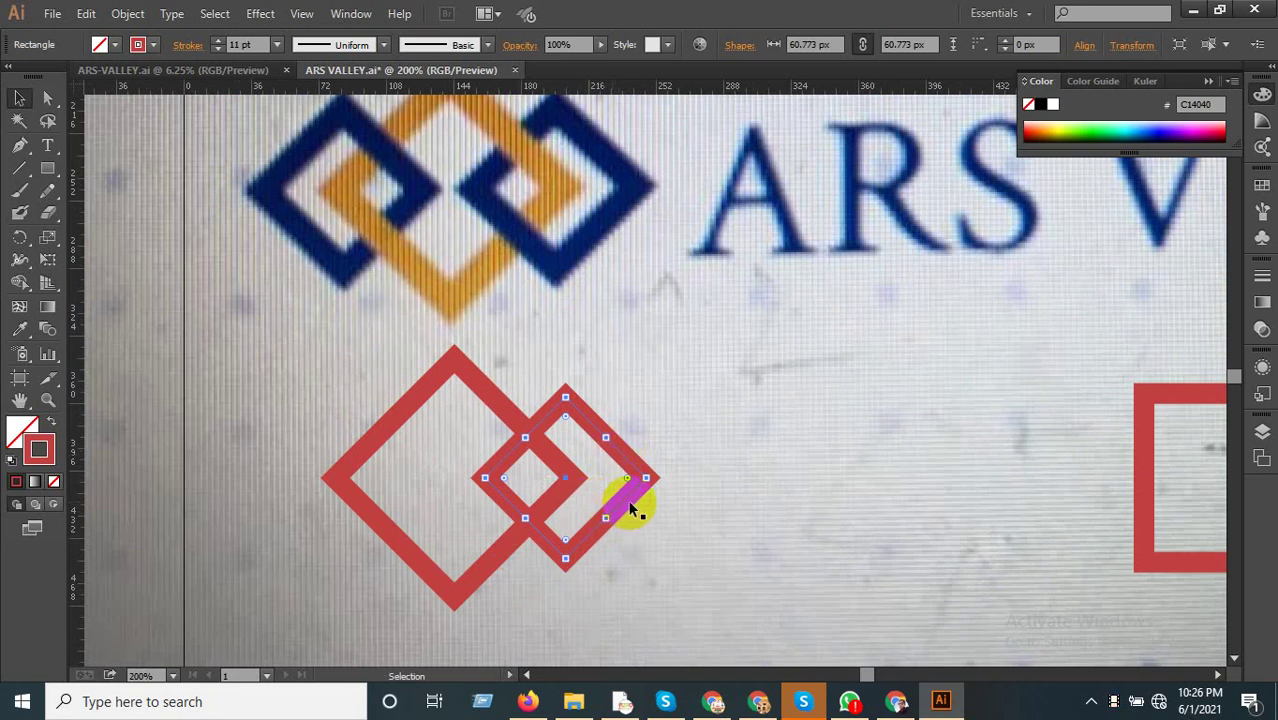
pyautogui.moveTo(630, 505); pyautogui.dragTo(414, 495)
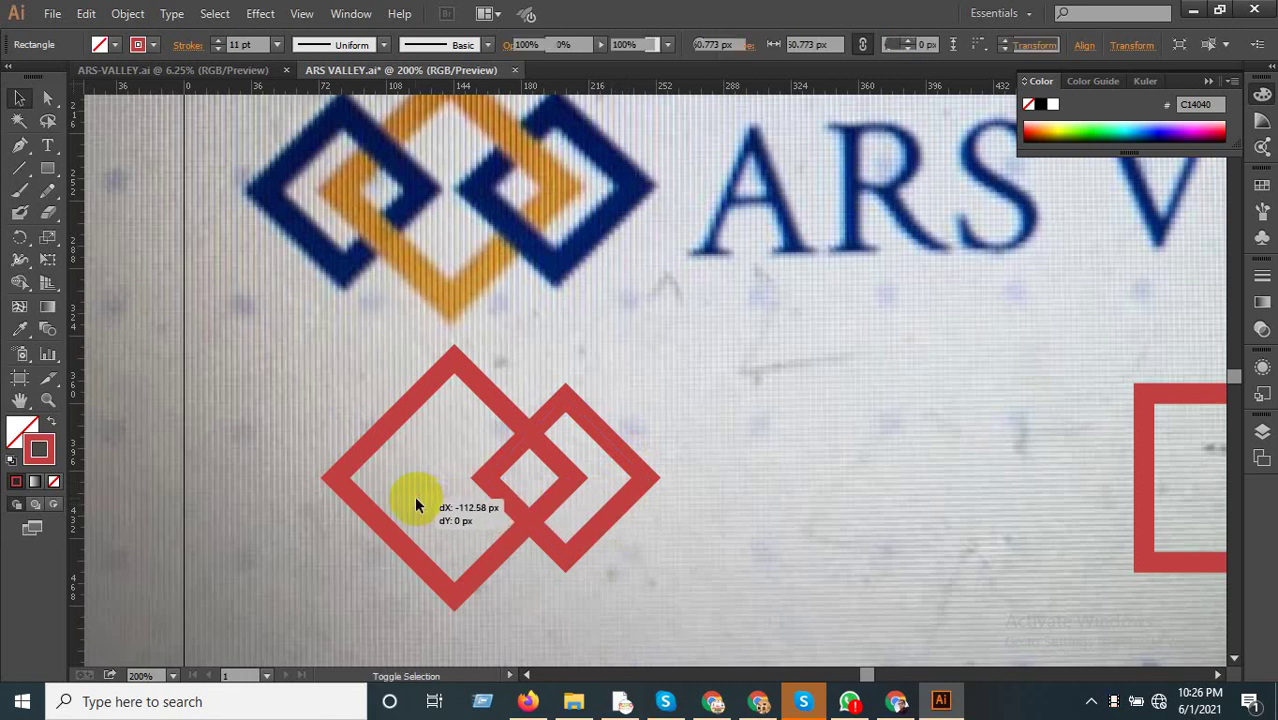
pyautogui.hotkey('ctrl', 'z')
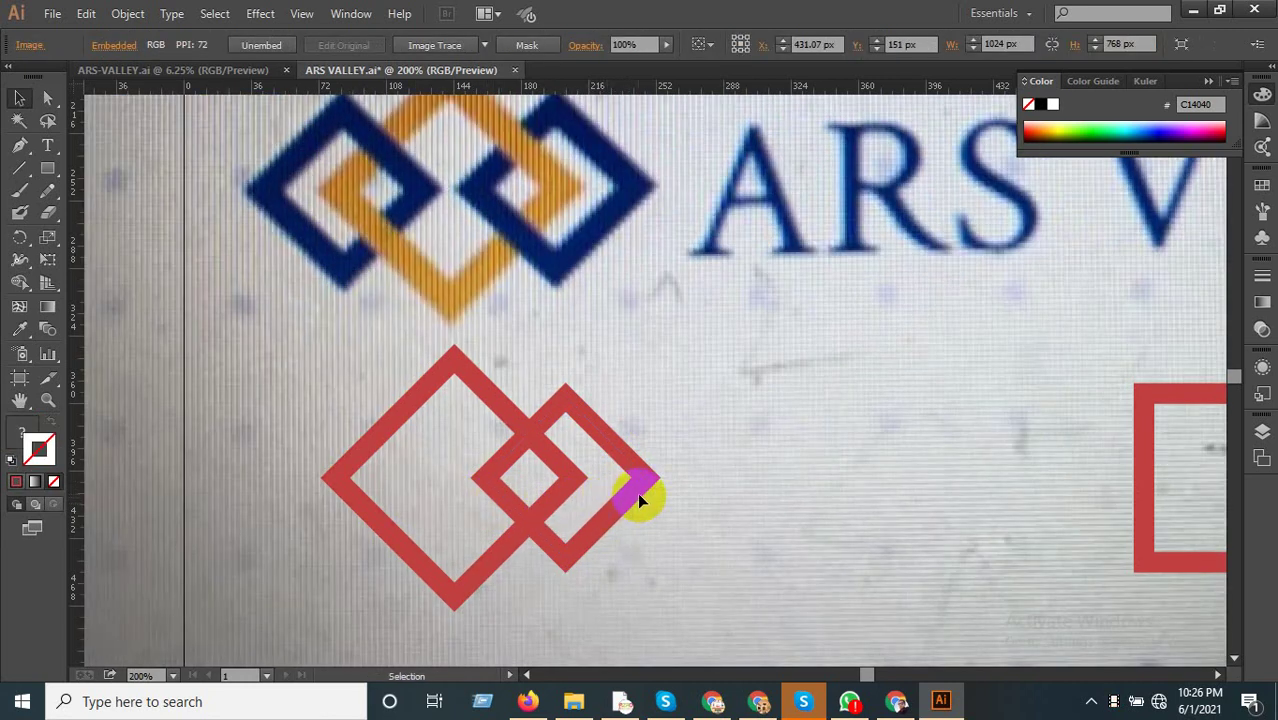
# Select the large and small overlapping diamonds and group them.
pyautogui.click(634, 490)
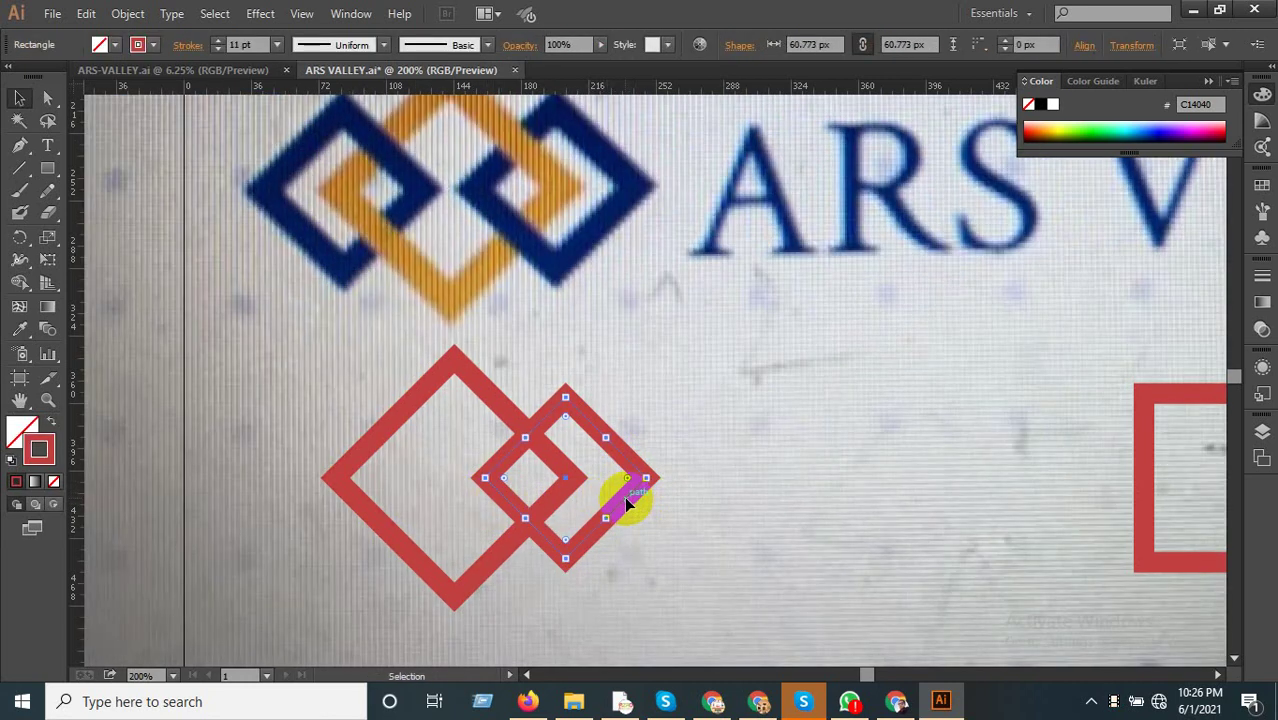
pyautogui.keyDown('shift'); pyautogui.click(499, 398); pyautogui.keyUp('shift')
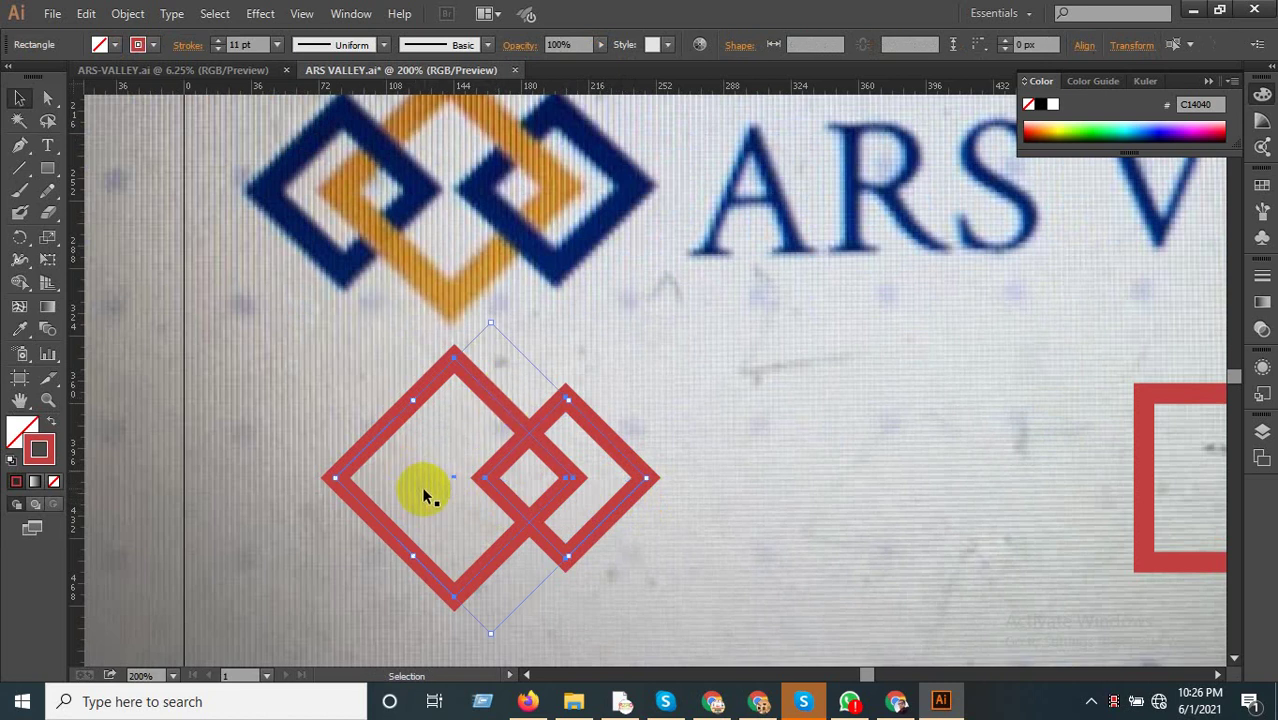
pyautogui.click(20, 240)
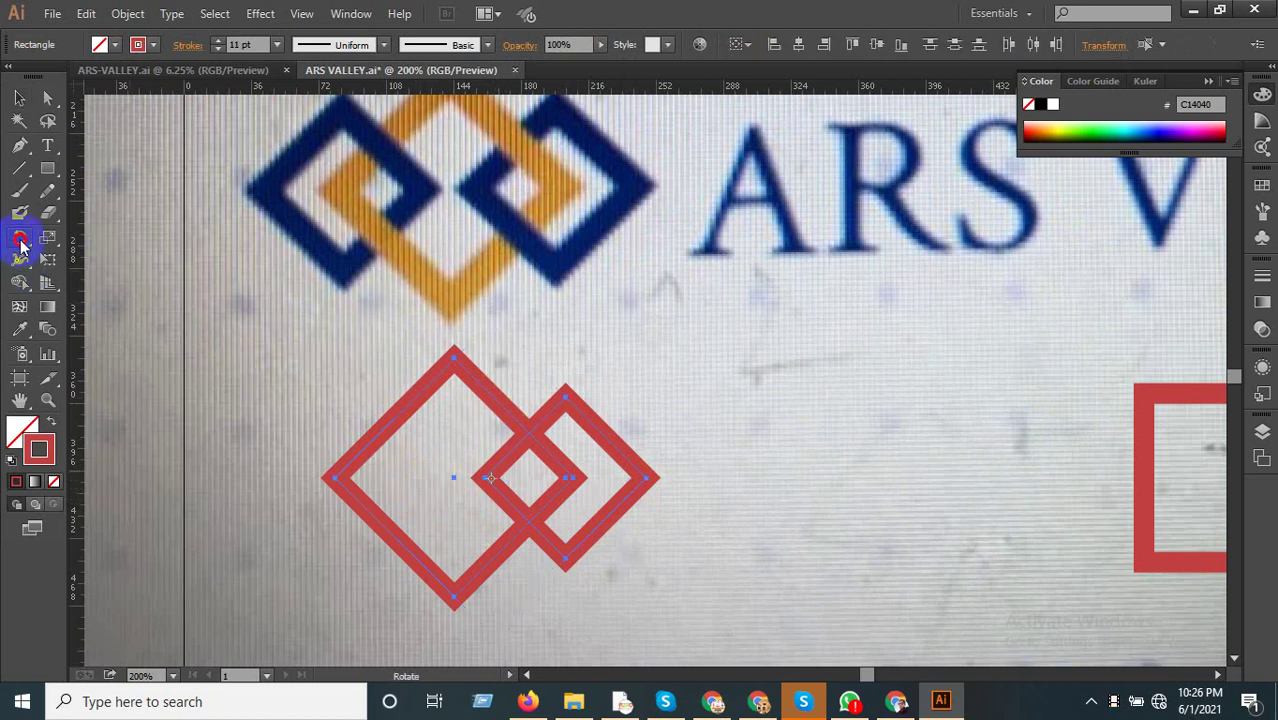
pyautogui.click(128, 13)
pyautogui.click(150, 84)
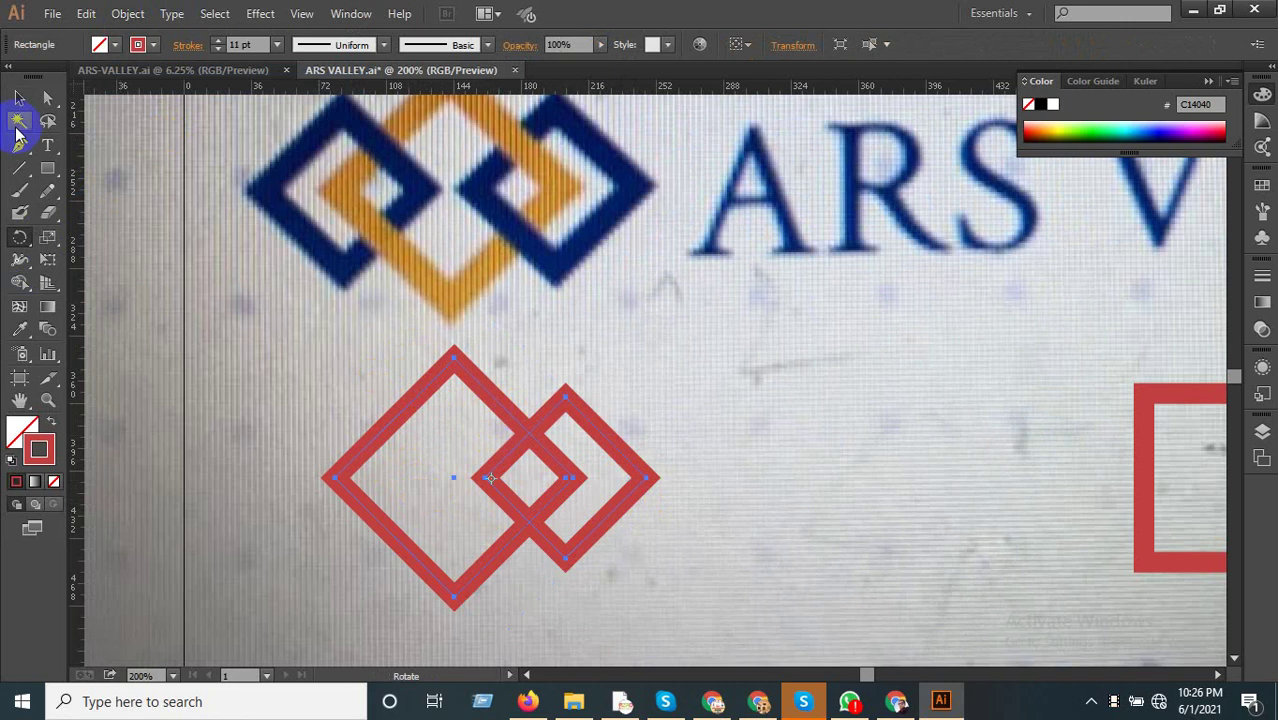
# Create a copy of the diamond group reflected across the vertical axis with the Reflect tool.
pyautogui.click(19, 97)
pyautogui.click(21, 239)
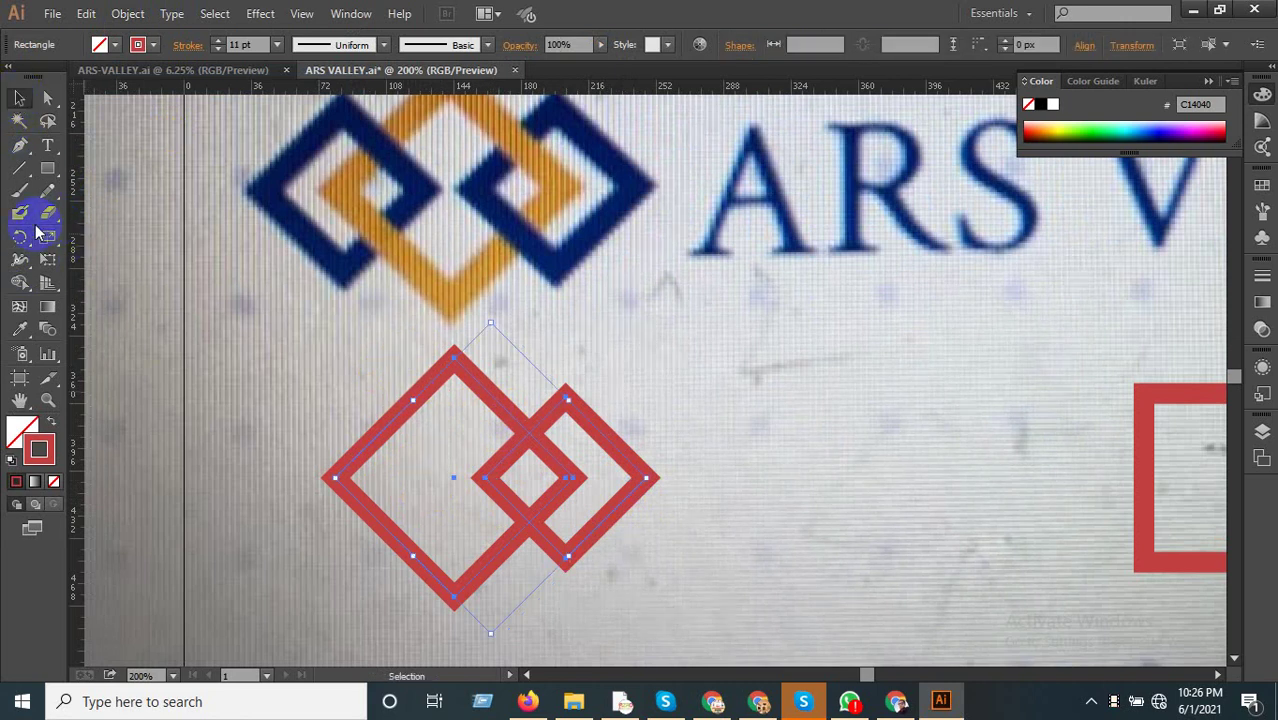
pyautogui.moveTo(27, 245); pyautogui.dragTo(76, 261)
pyautogui.doubleClick(24, 240)
pyautogui.click(514, 424)
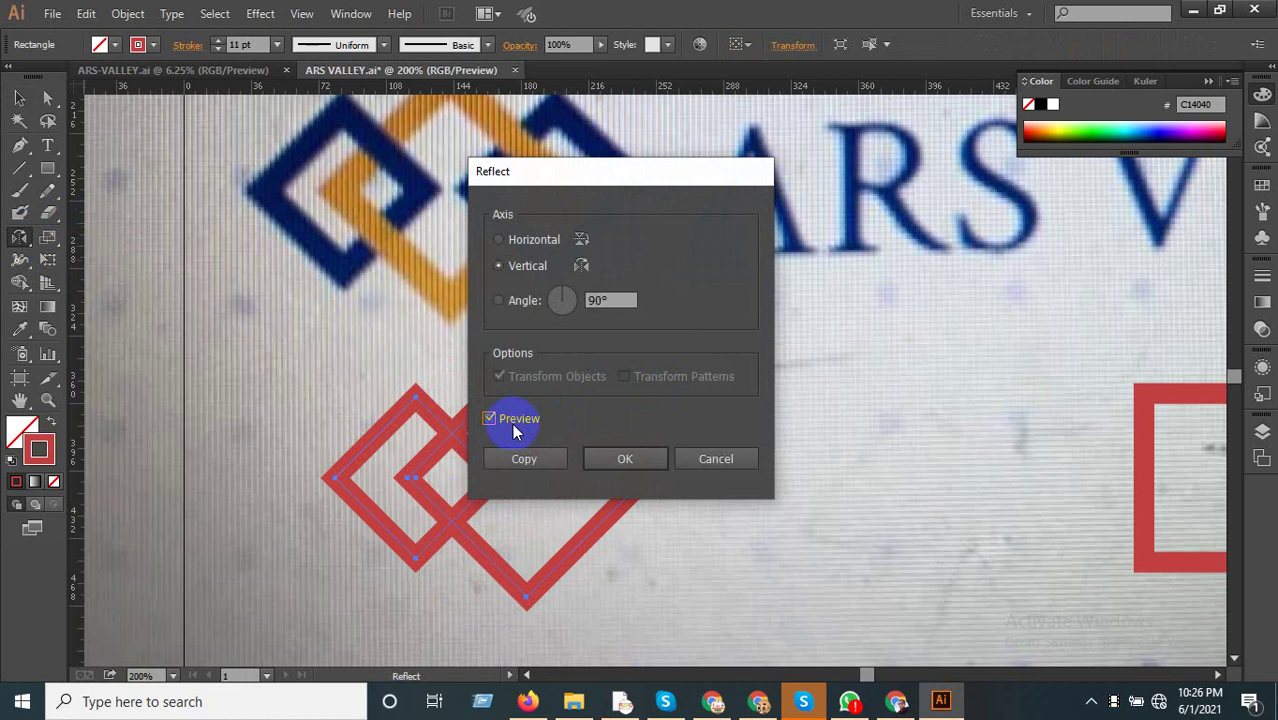
pyautogui.click(537, 457)
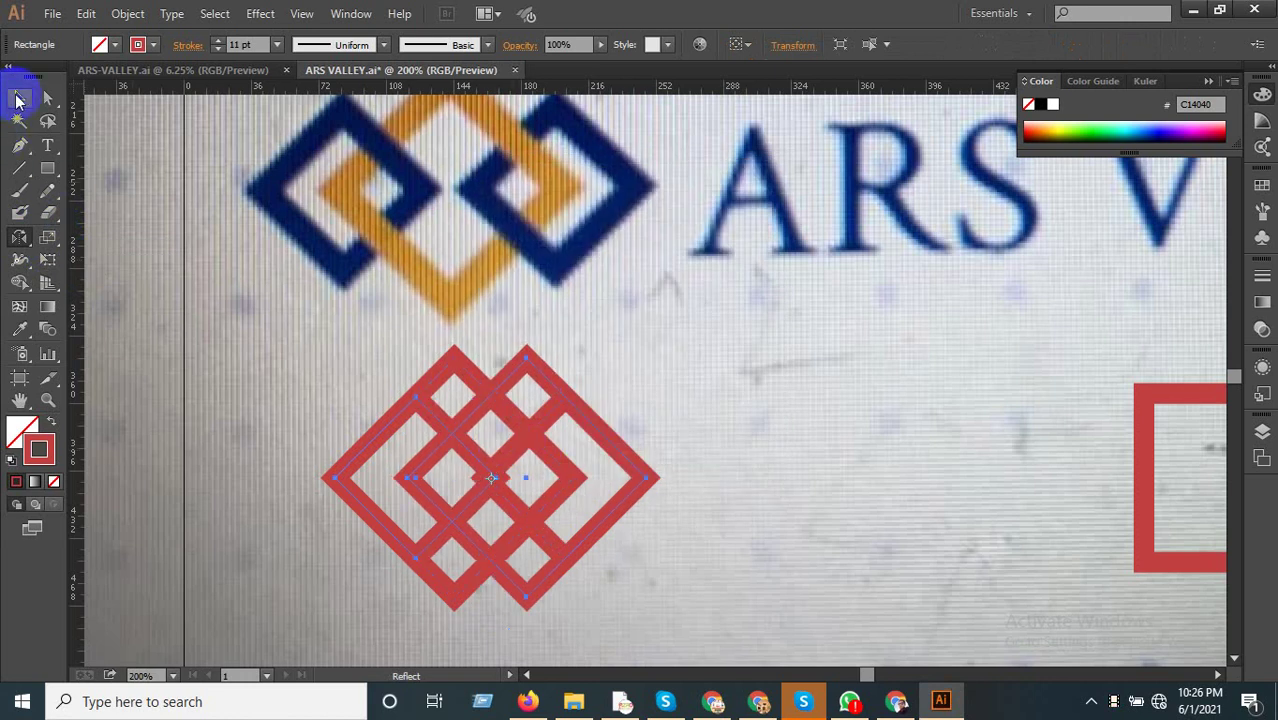
# Move the reflected diamond group left until its large diamond coincides with the original large diamond.
pyautogui.click(19, 97)
pyautogui.moveTo(513, 375); pyautogui.dragTo(443, 371)
pyautogui.click(685, 317)
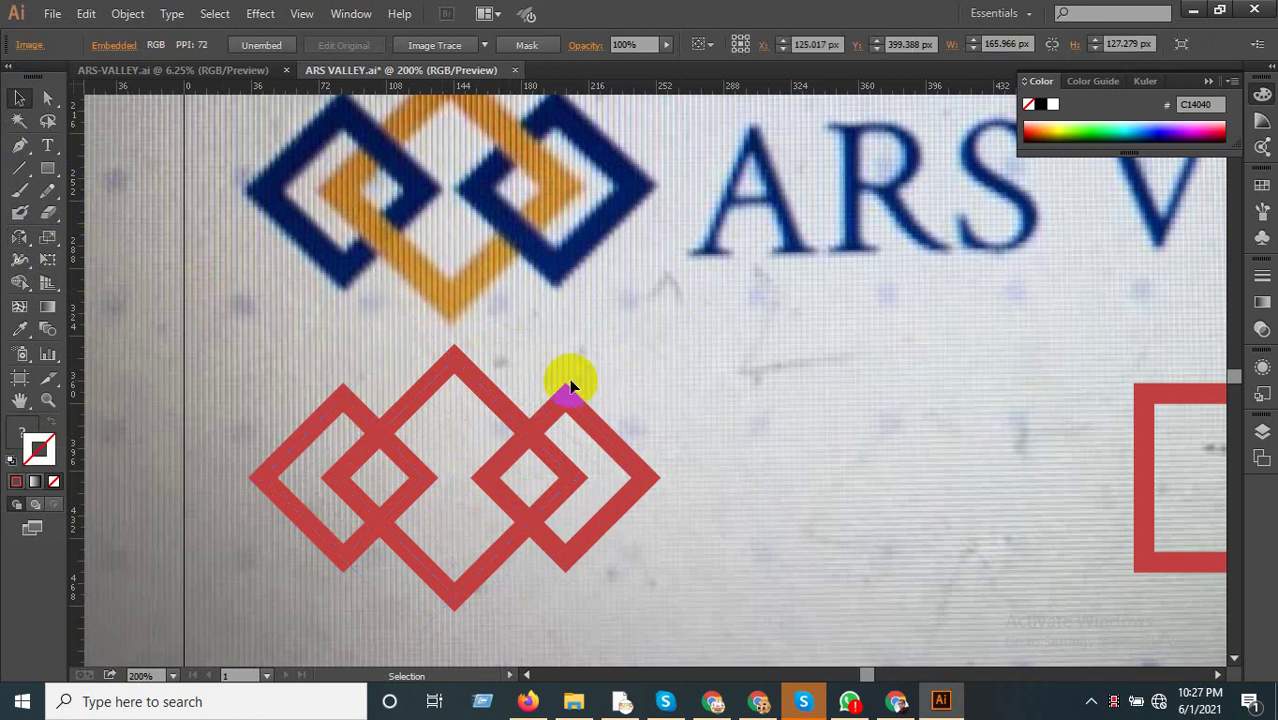
# Isolate the left diamond group and delete its duplicate large central diamond.
pyautogui.click(477, 389)
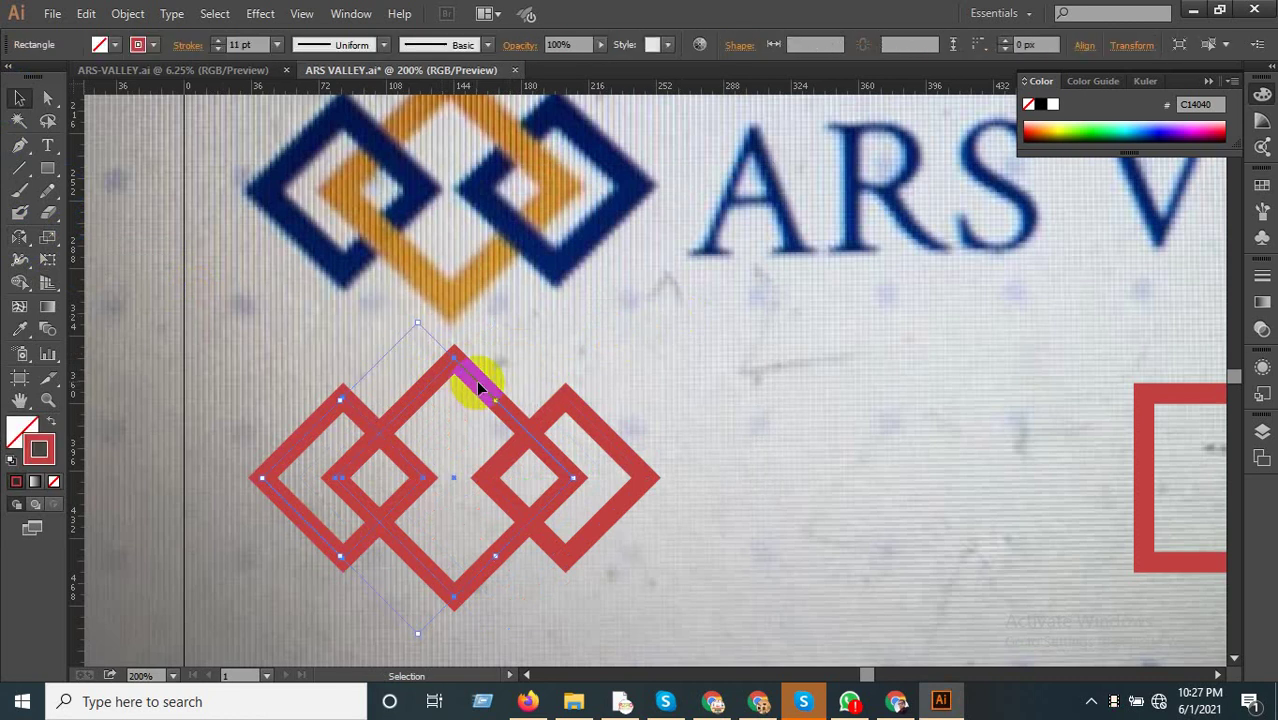
pyautogui.doubleClick(477, 389)
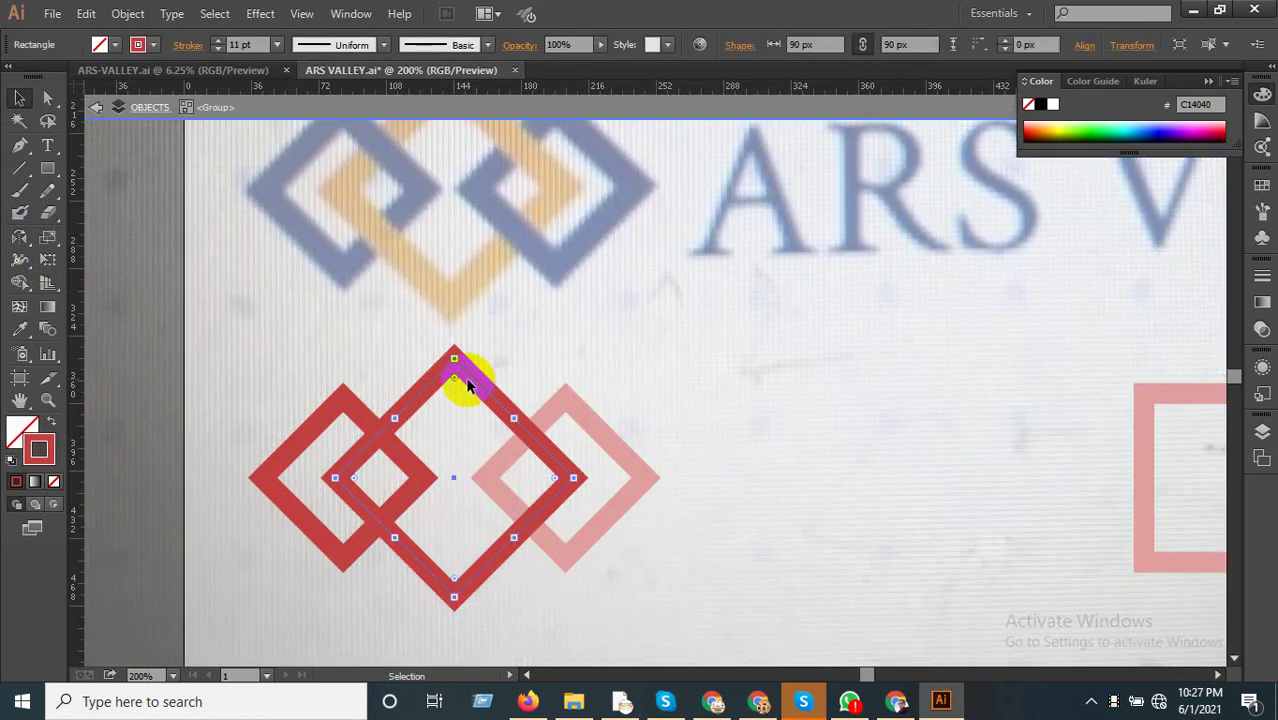
pyautogui.press('Delete')
pyautogui.doubleClick(467, 385)
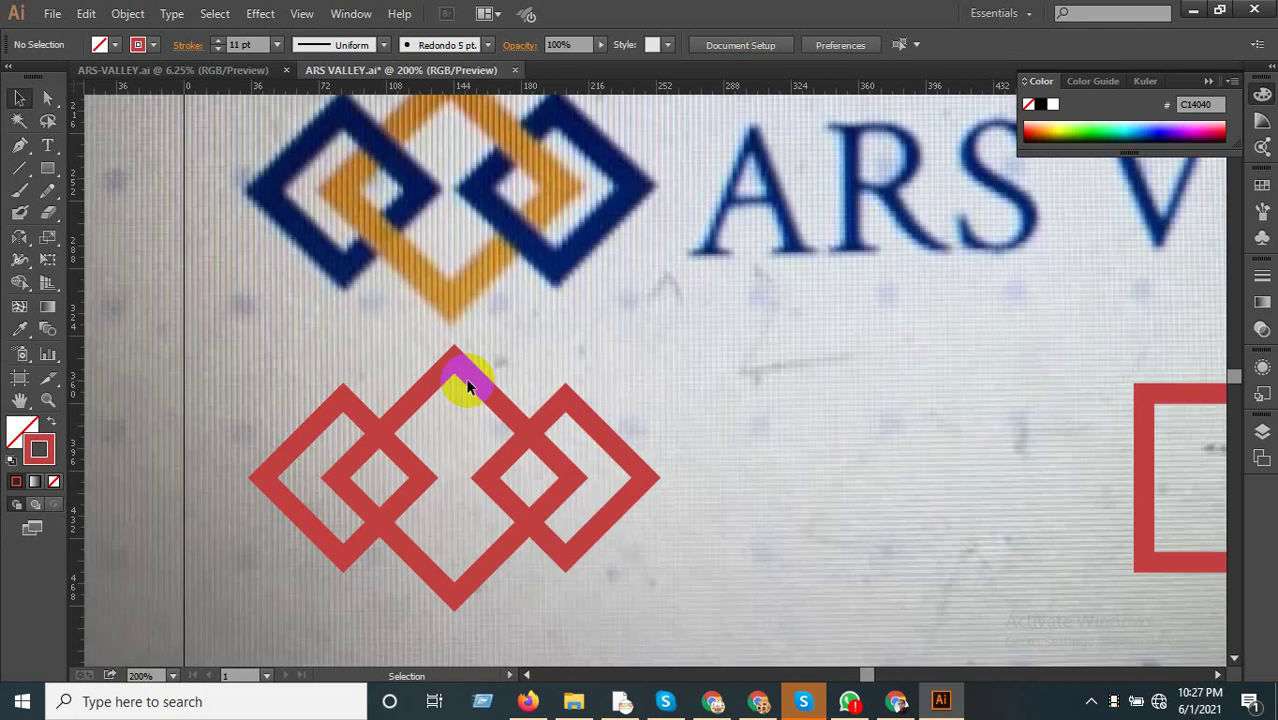
# Ungroup the remaining large and right-hand small diamonds and save the document.
pyautogui.click(467, 385)
pyautogui.rightClick(470, 380)
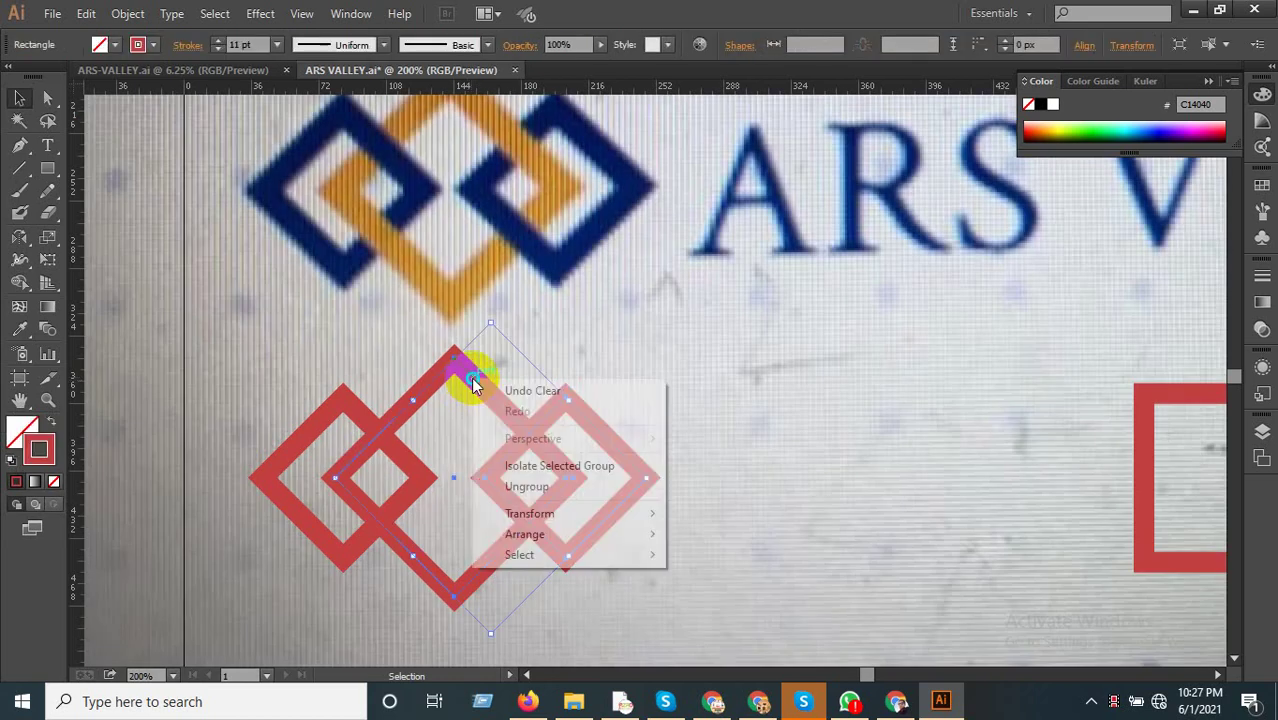
pyautogui.click(520, 486)
pyautogui.click(749, 433)
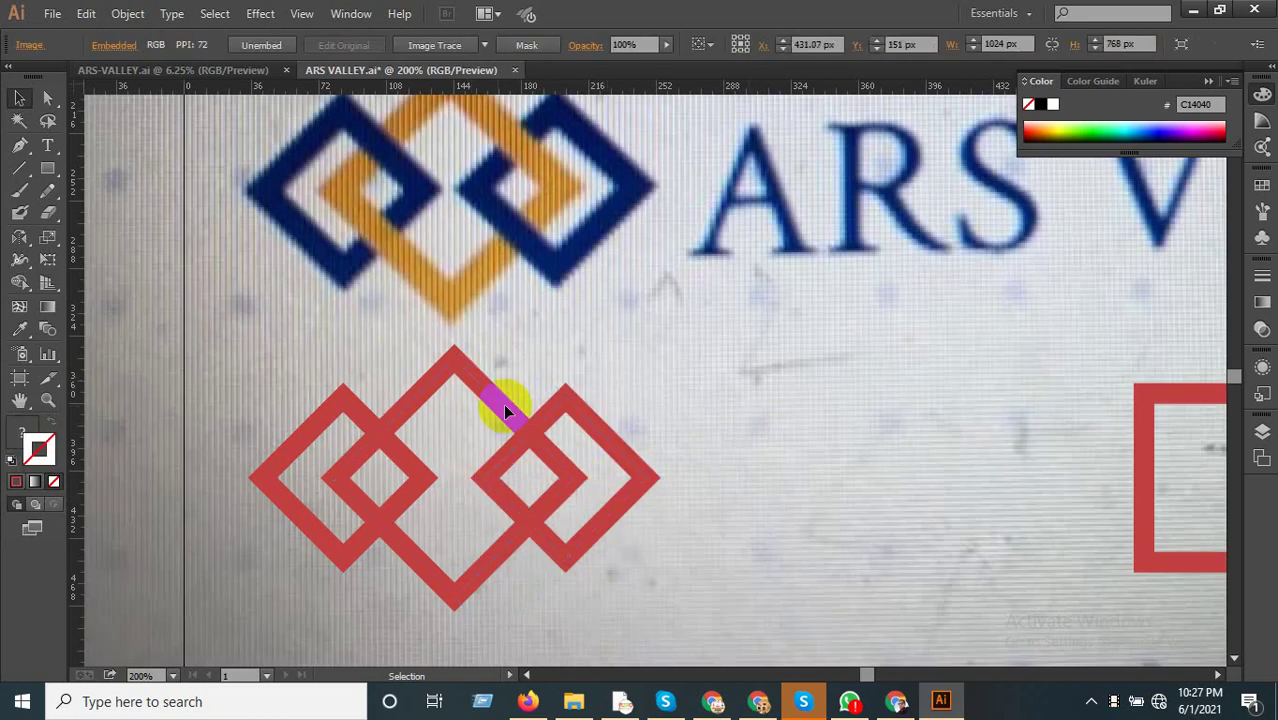
pyautogui.hotkey('ctrl', 's')
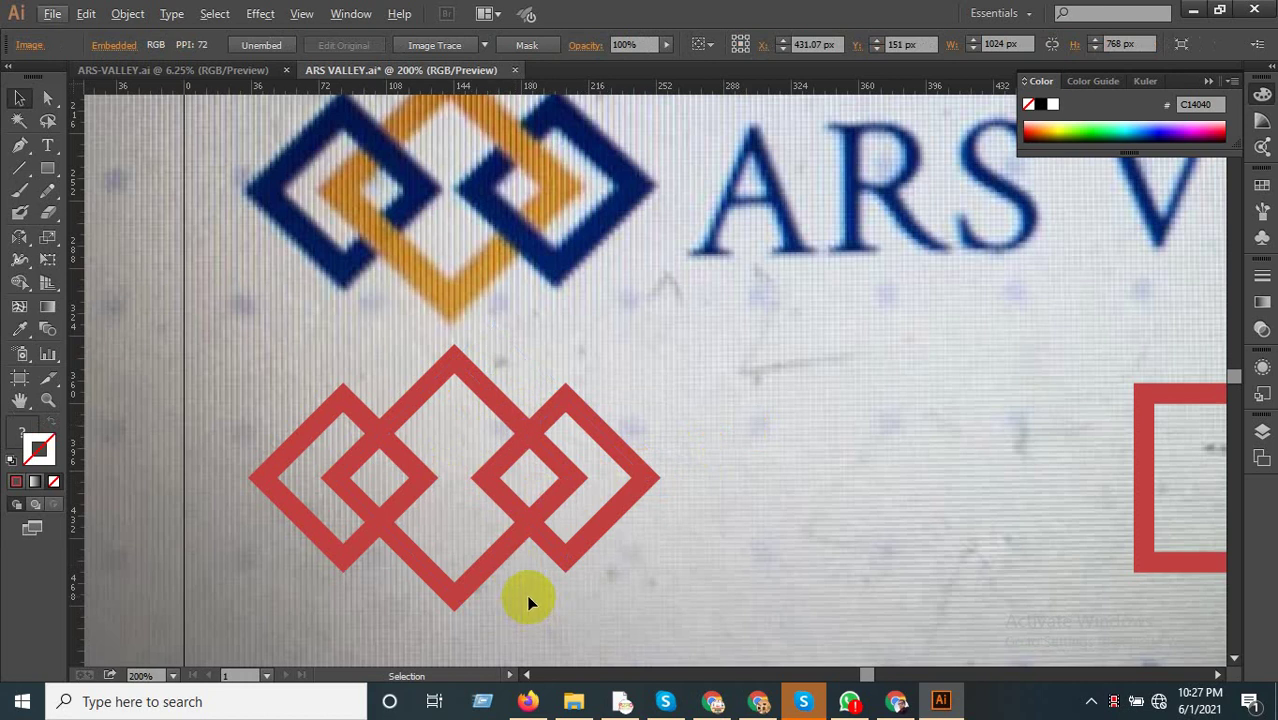
# Enlarge the central diamond proportionally about its centre to about 100.6 px per side.
pyautogui.scroll(-2, 528, 598)
pyautogui.scroll(2, 528, 590)
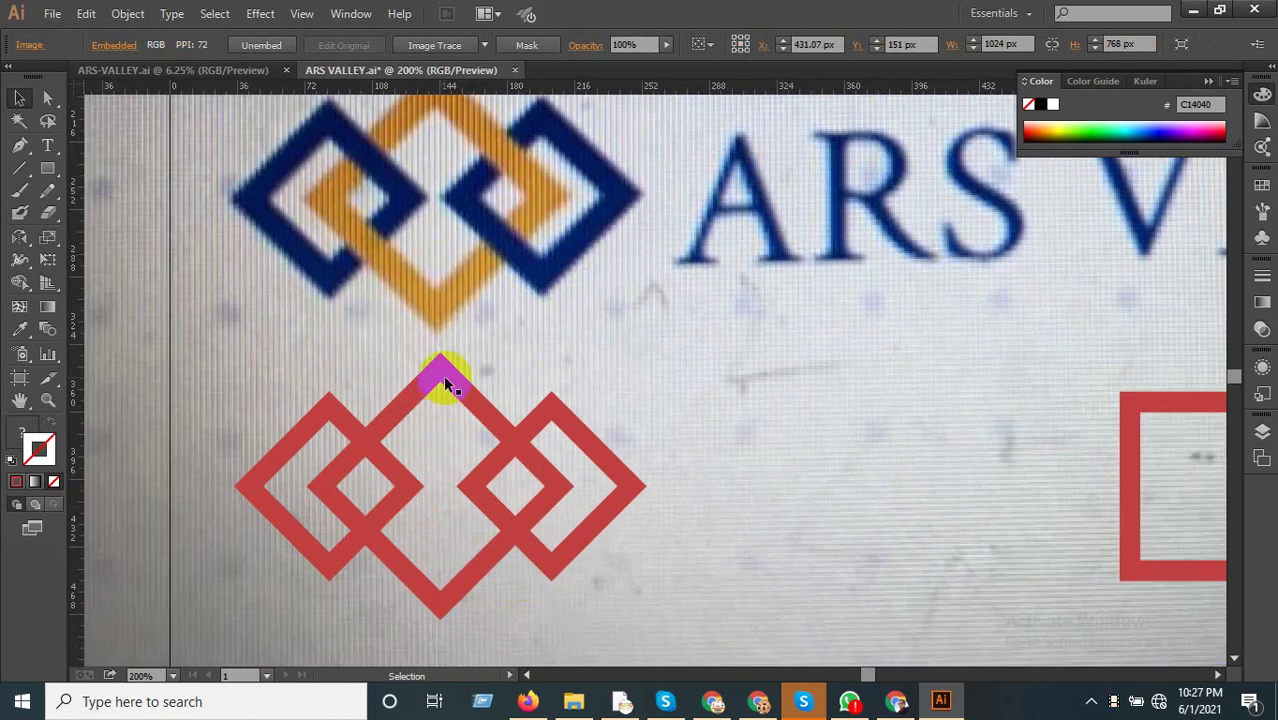
pyautogui.click(446, 384)
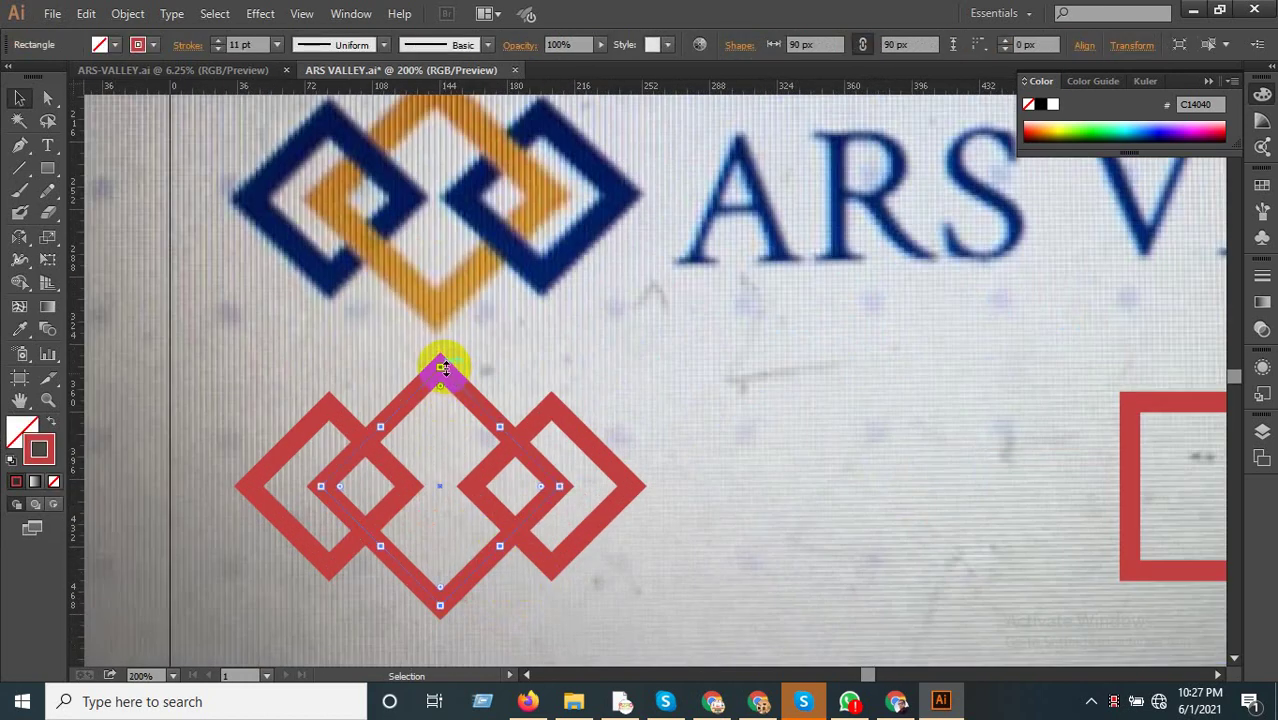
pyautogui.moveTo(443, 368); pyautogui.dragTo(442, 353)
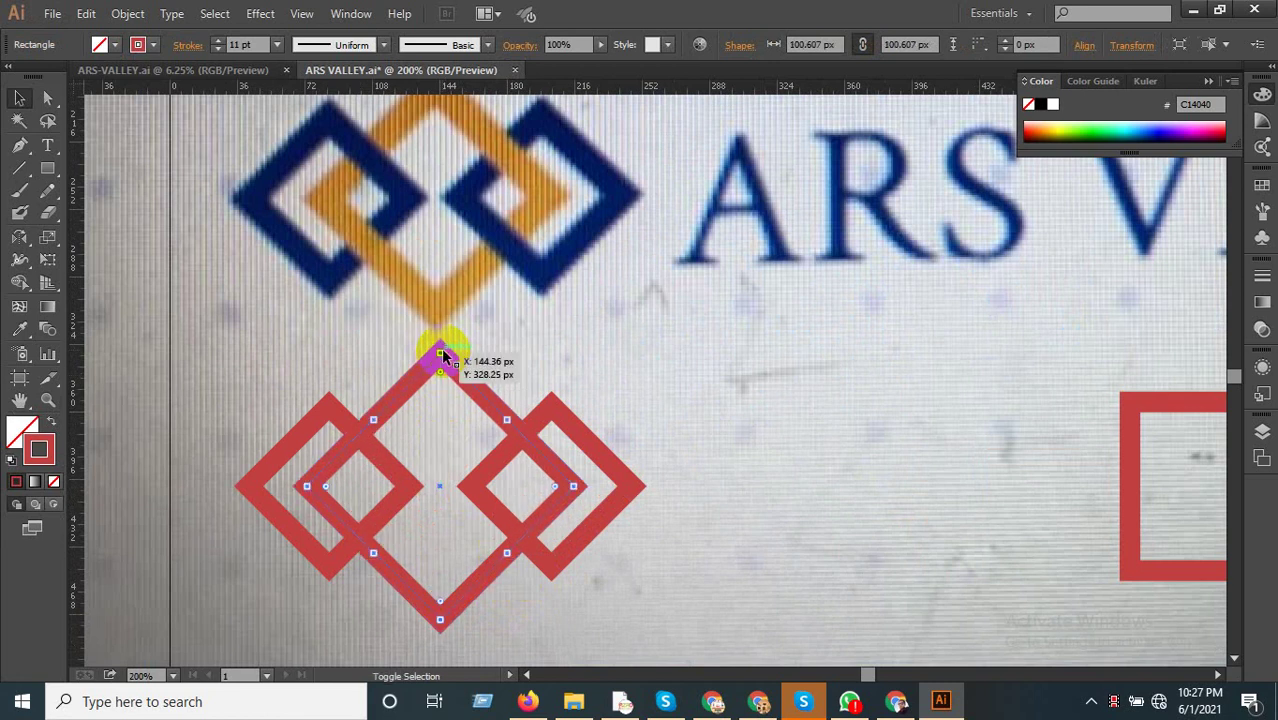
# Nudge the right small diamond slightly to the right for a better overlap with the enlarged central diamond.
pyautogui.click(503, 465)
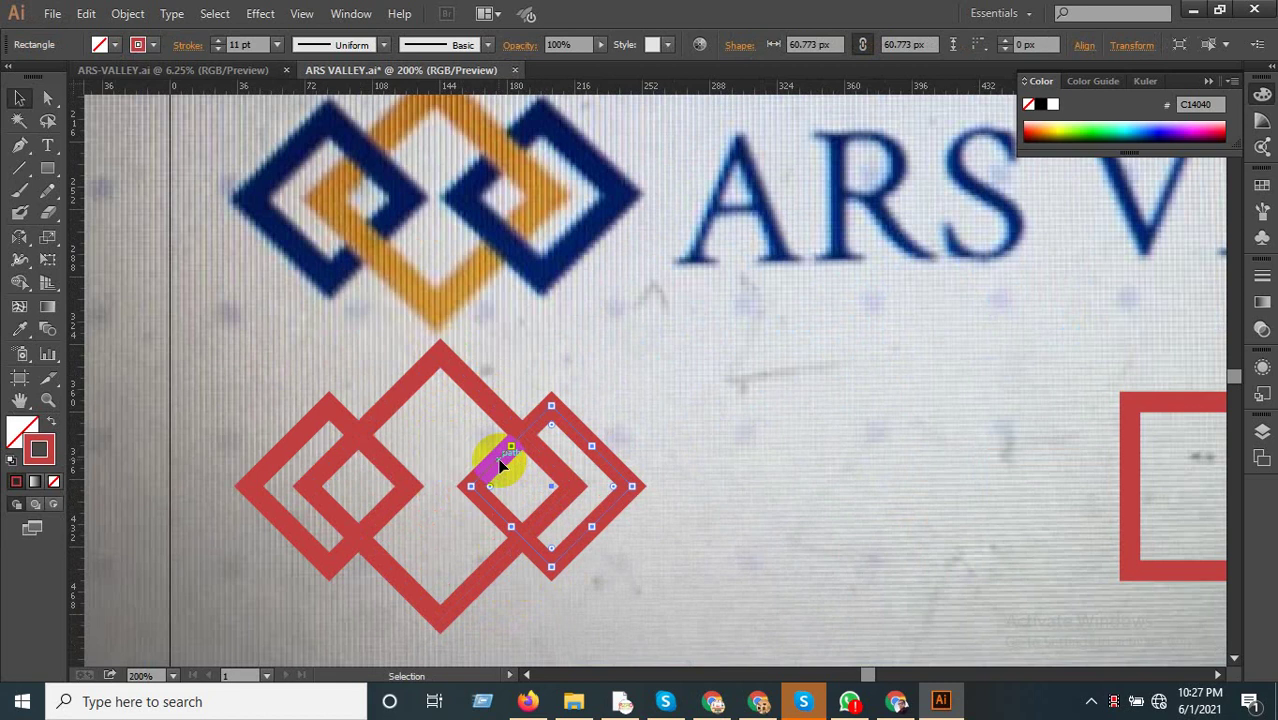
pyautogui.press('Right')
pyautogui.press('Right')
pyautogui.press('Right')
pyautogui.press('Right')
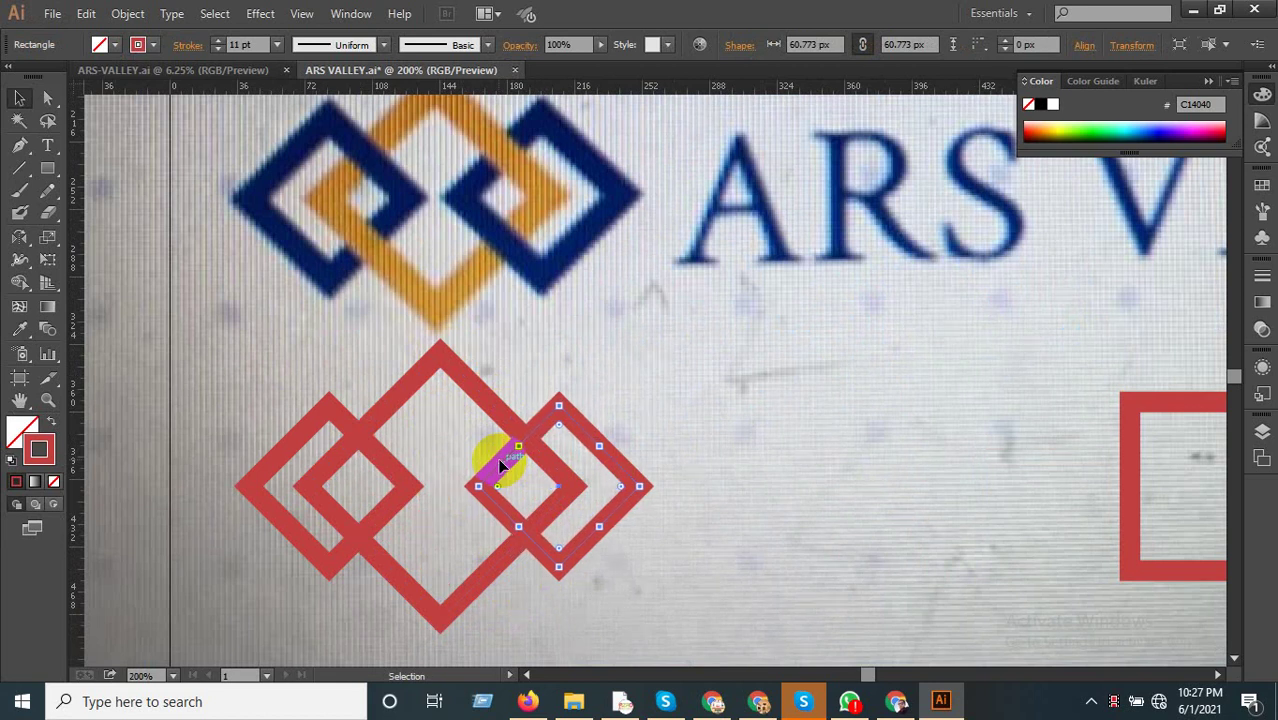
pyautogui.press('Right')
pyautogui.press('Right')
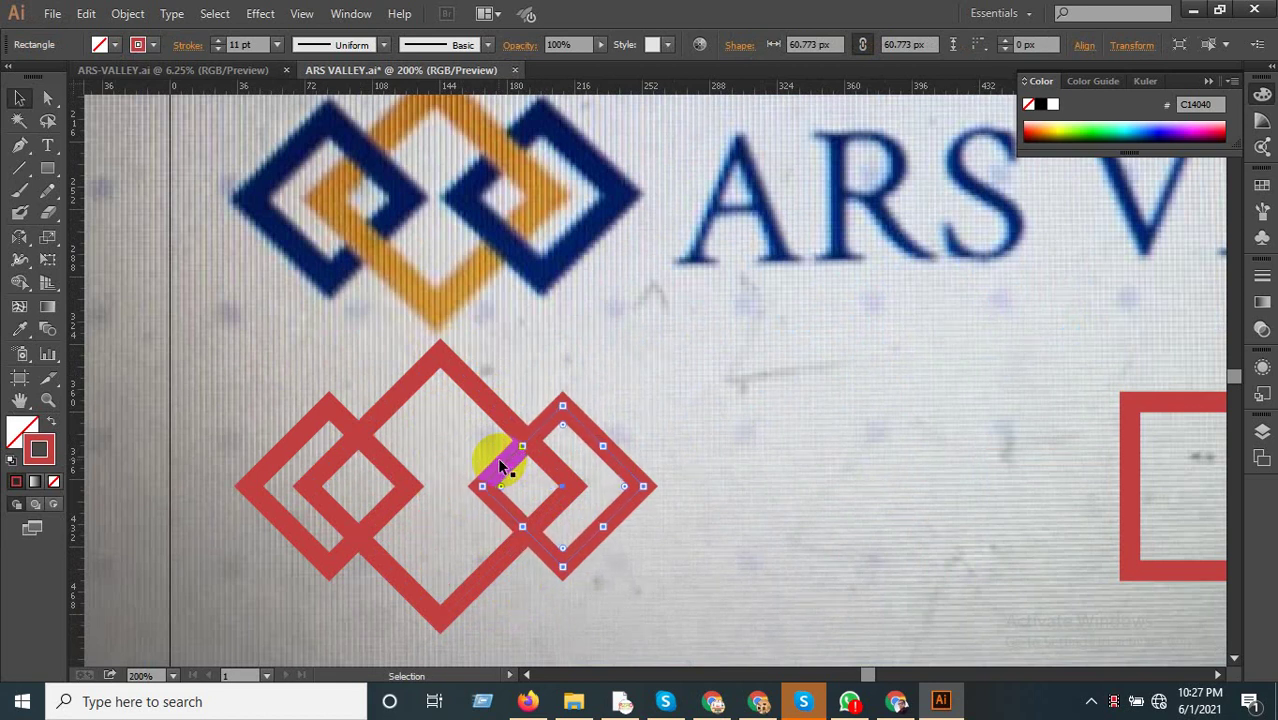
# Nudge the left small diamond slightly to the left to balance its overlap with the right-hand one.
pyautogui.click(394, 504)
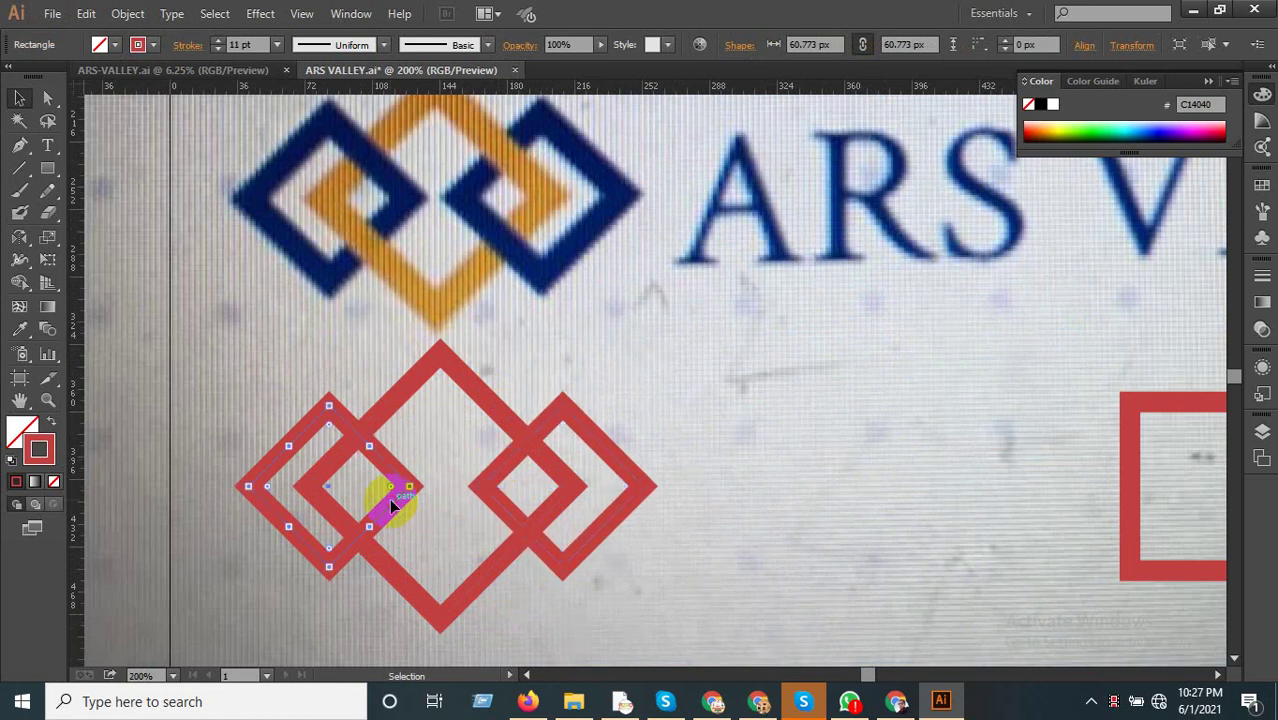
pyautogui.press('Left')
pyautogui.press('Left')
pyautogui.press('Left')
pyautogui.press('Left')
pyautogui.press('Left')
pyautogui.press('Left')
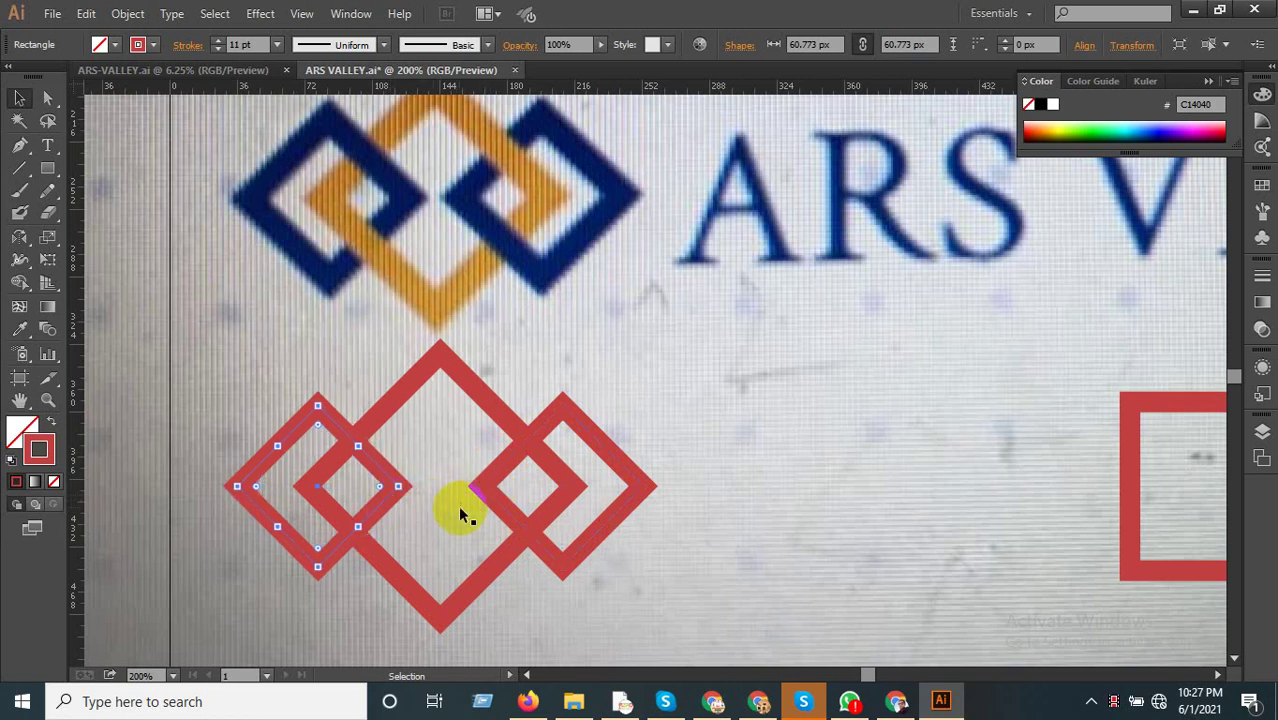
pyautogui.scroll(-1, 414, 541)
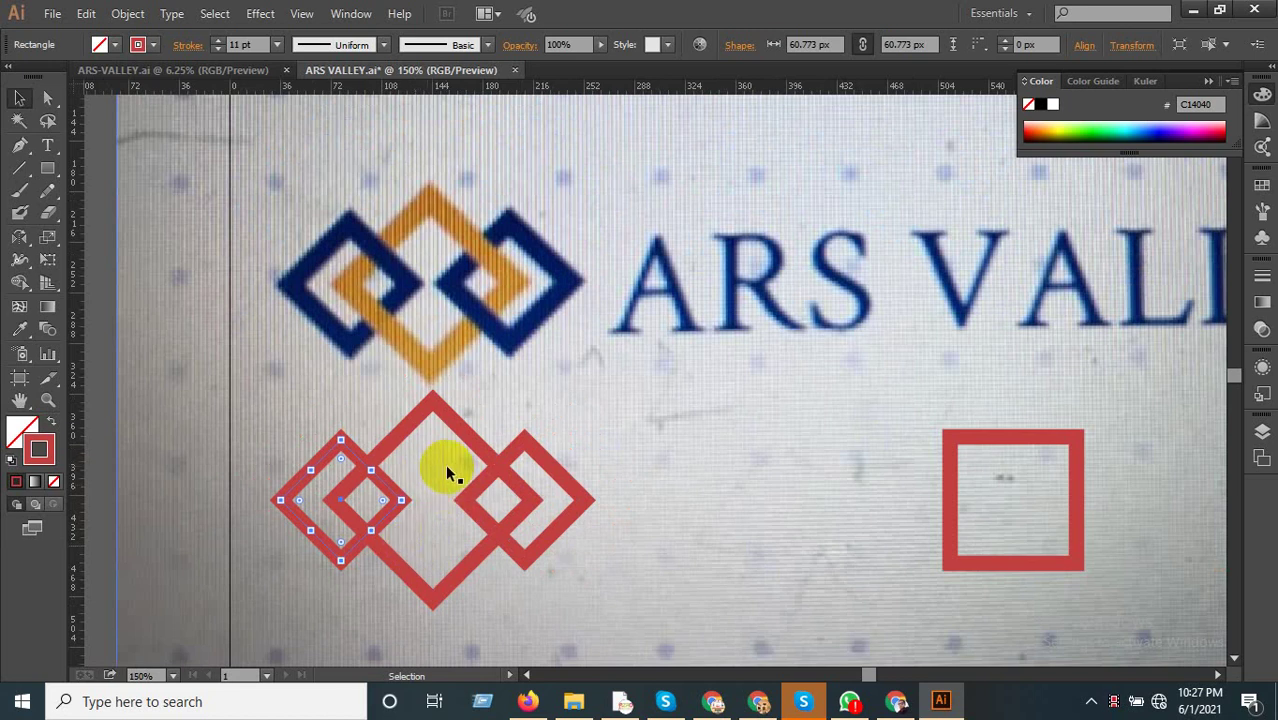
pyautogui.scroll(1, 446, 495)
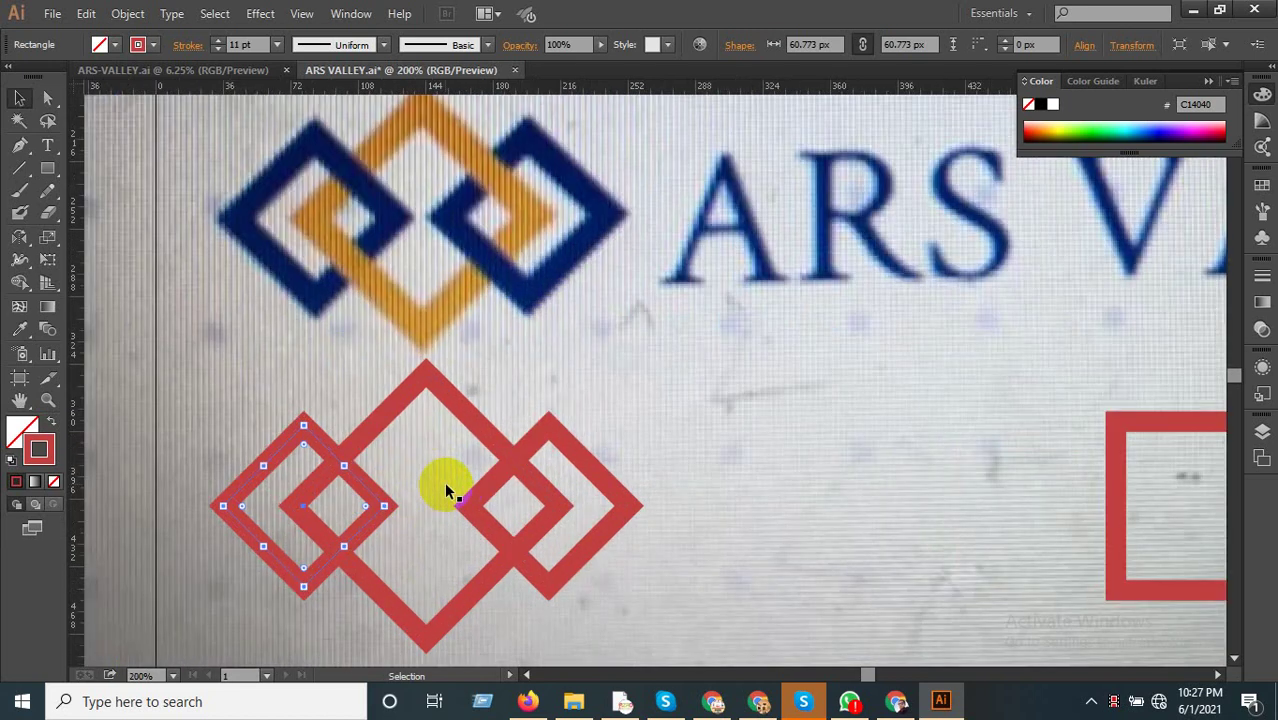
# Select all three diamonds of the emblem and place a copy of them over the logo in the reference photo.
pyautogui.click(459, 393)
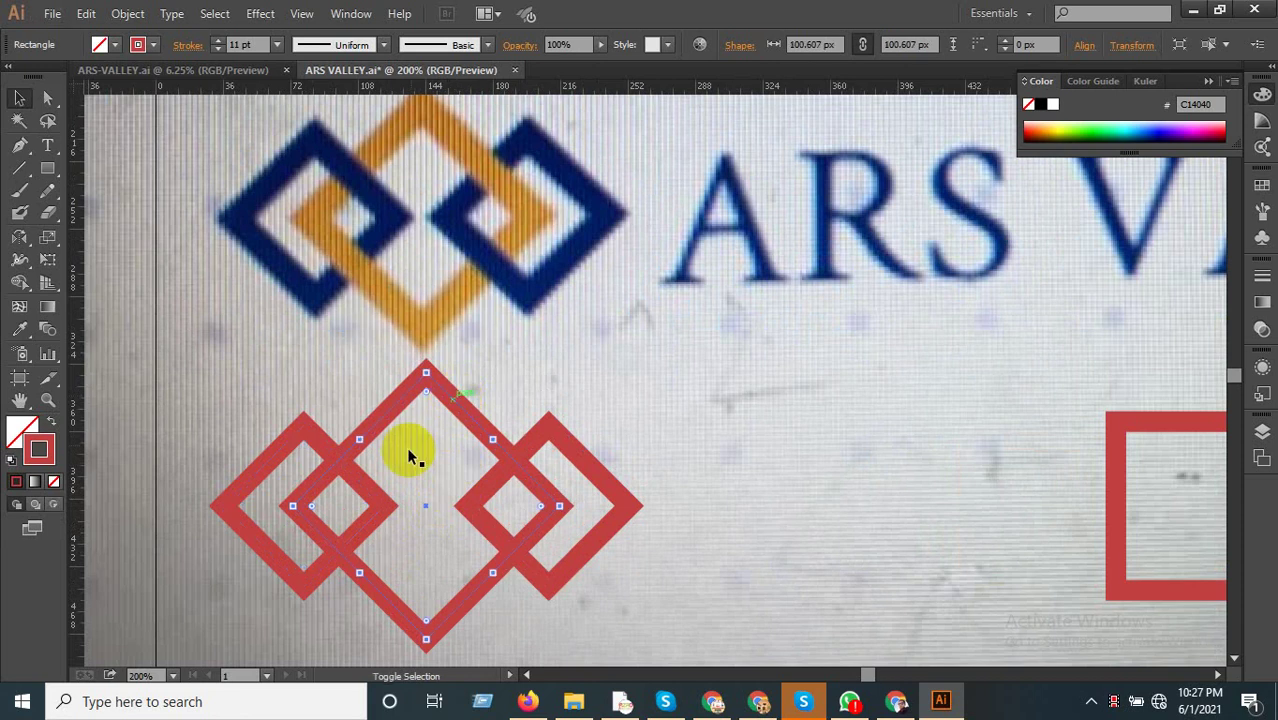
pyautogui.keyDown('shift'); pyautogui.click(381, 500); pyautogui.keyUp('shift')
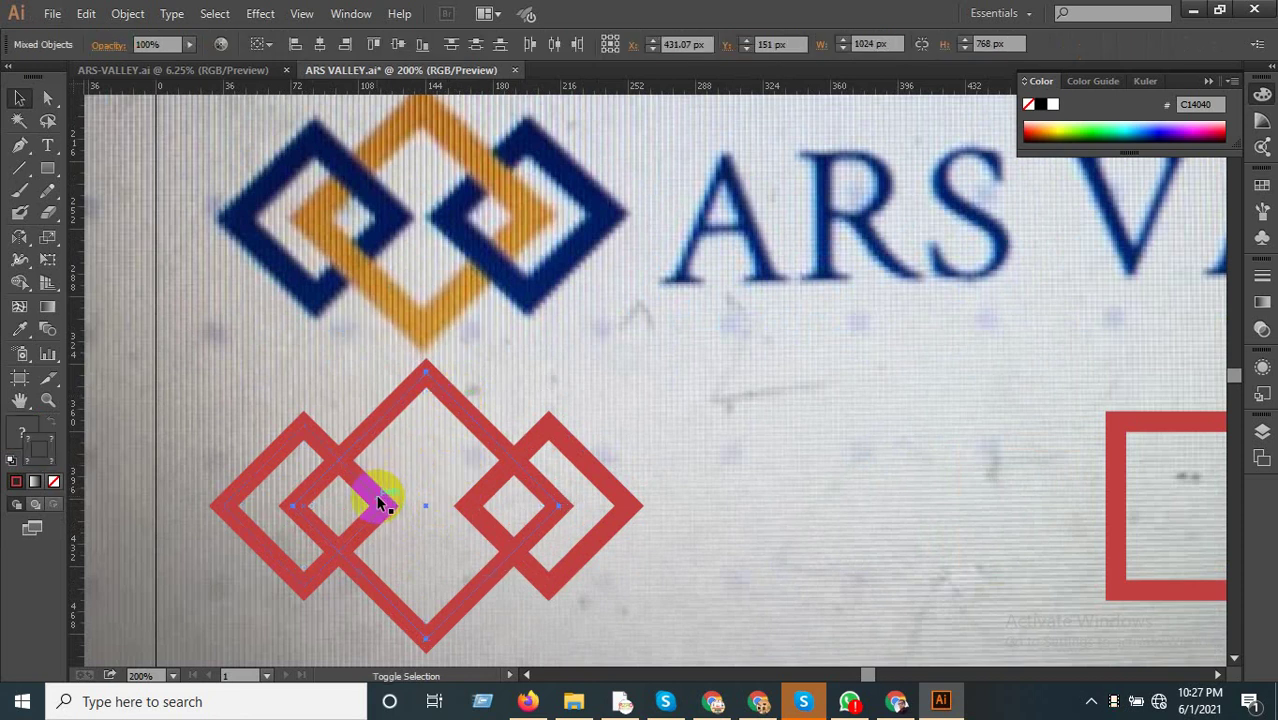
pyautogui.click(545, 440)
pyautogui.keyDown('shift'); pyautogui.click(542, 441); pyautogui.keyUp('shift')
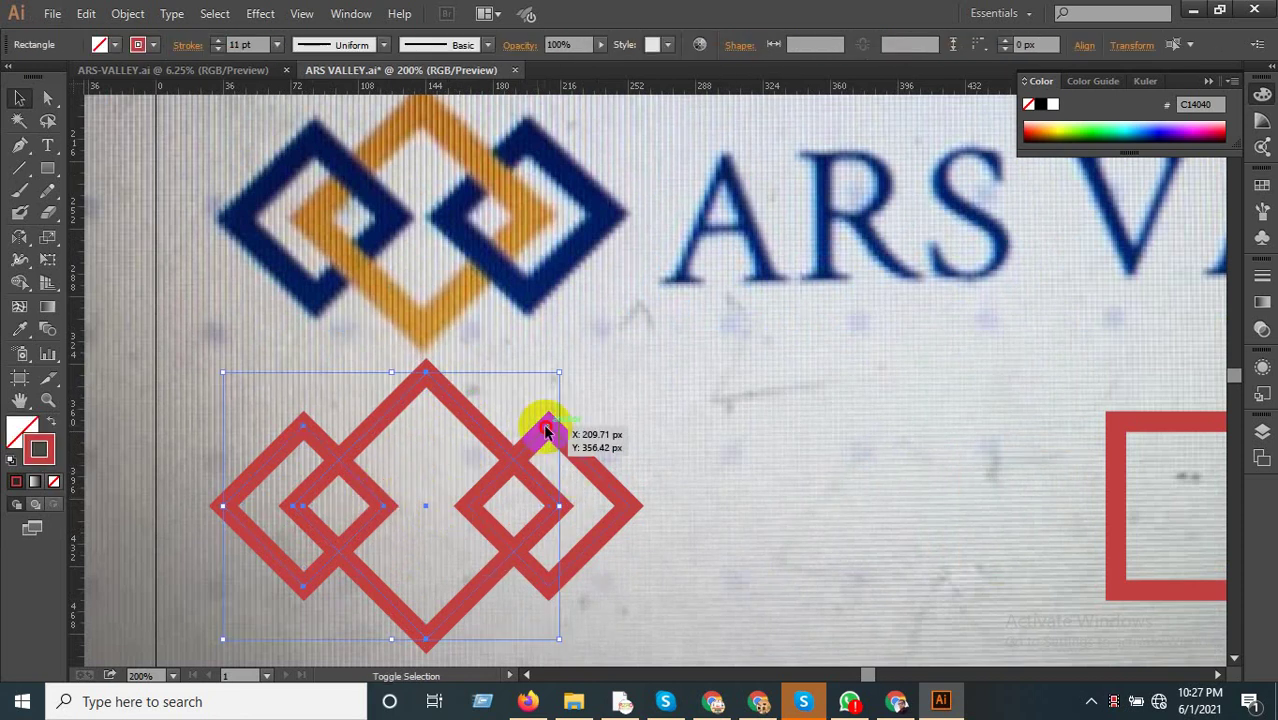
pyautogui.hotkey('ctrl', '-')
pyautogui.moveTo(556, 434); pyautogui.dragTo(529, 226)
pyautogui.click(643, 204)
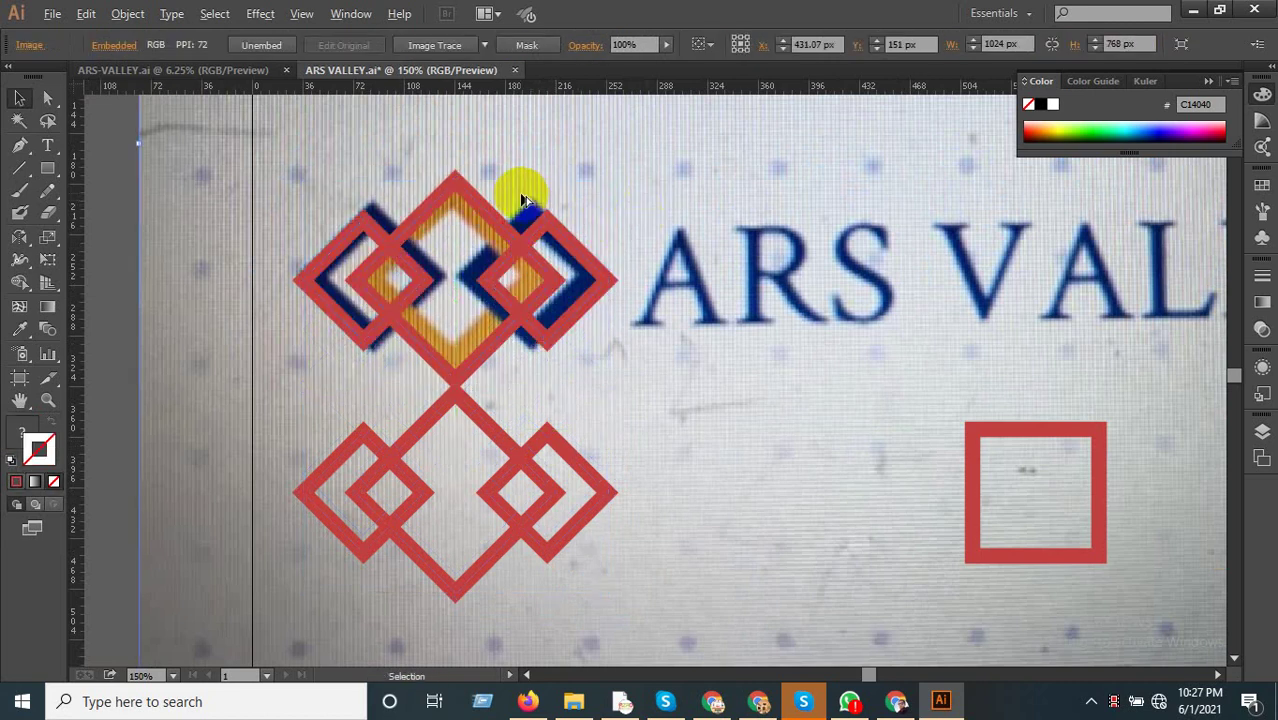
# Scale the copied central diamond down about its centre to about 84.6 px per side, close to the photo's orange diamond.
pyautogui.scroll(2, 522, 192)
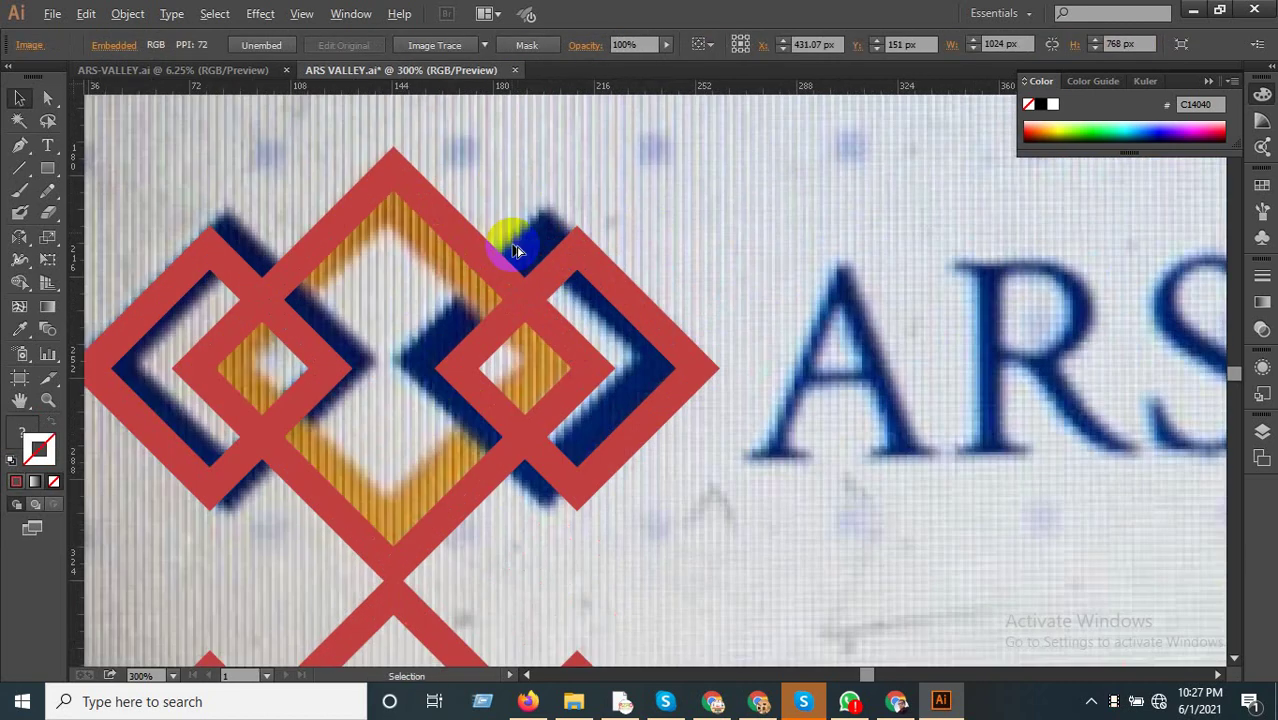
pyautogui.click(461, 366)
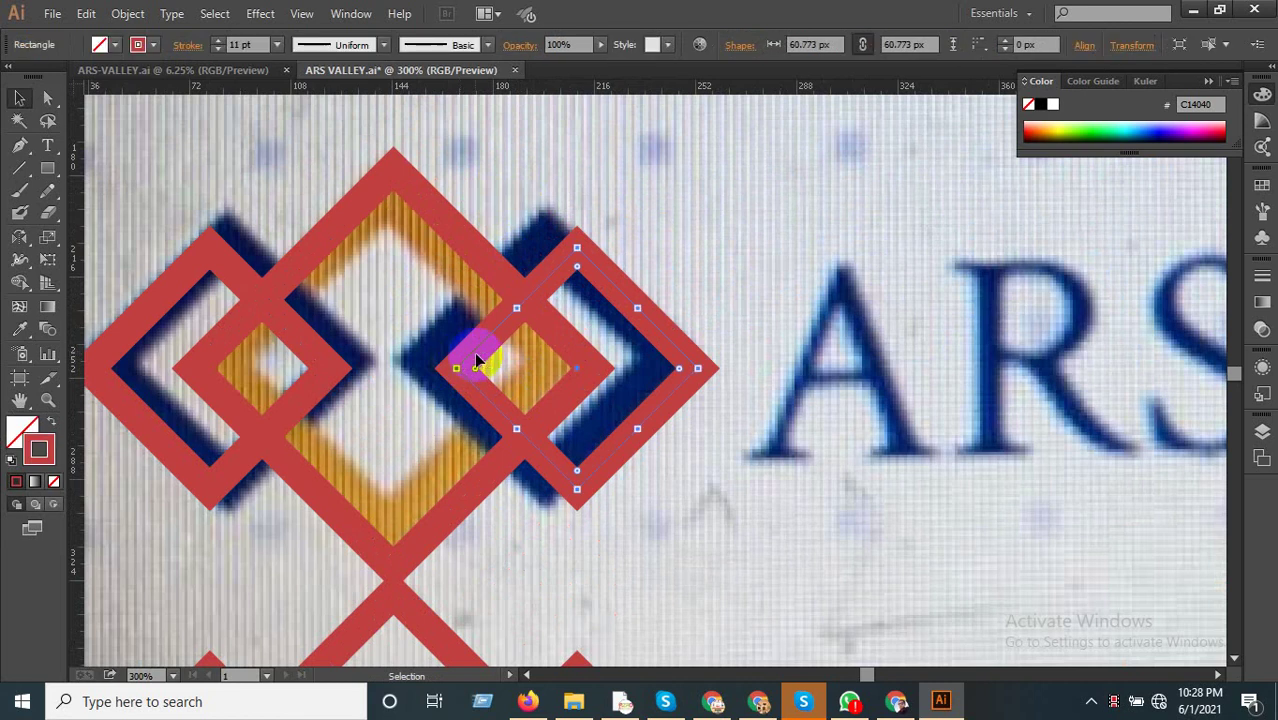
pyautogui.click(475, 245)
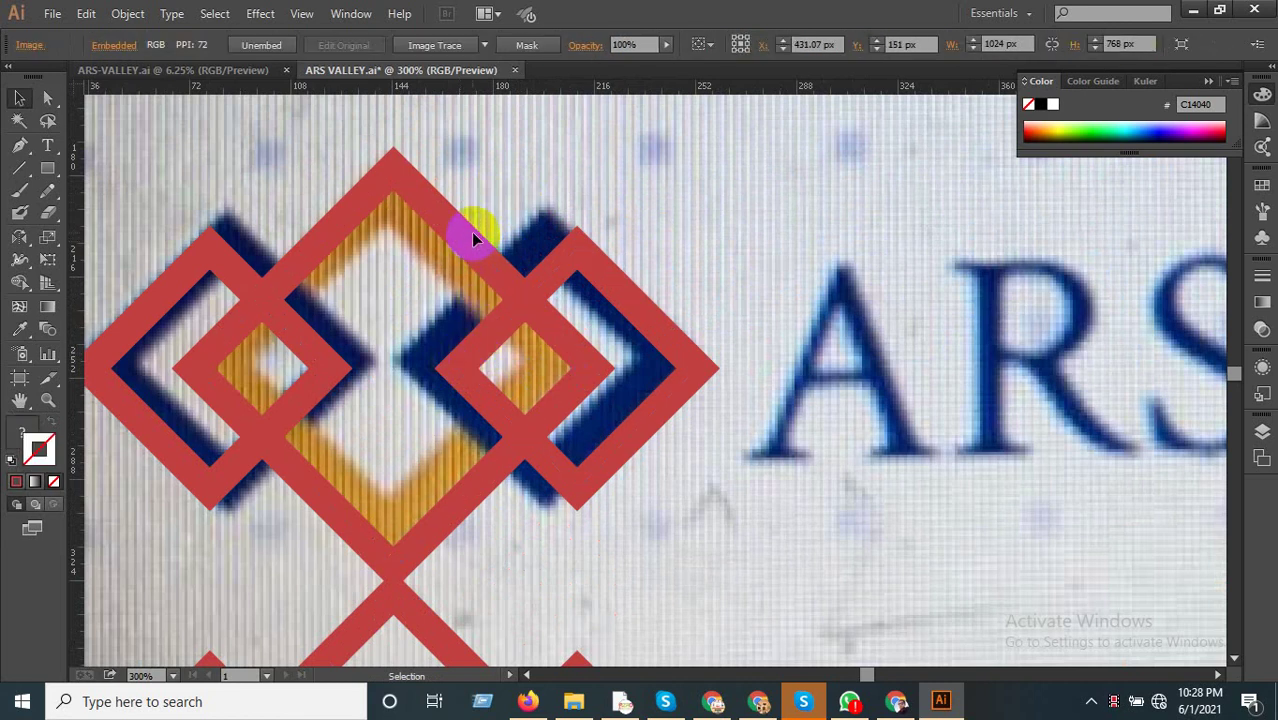
pyautogui.click(457, 232)
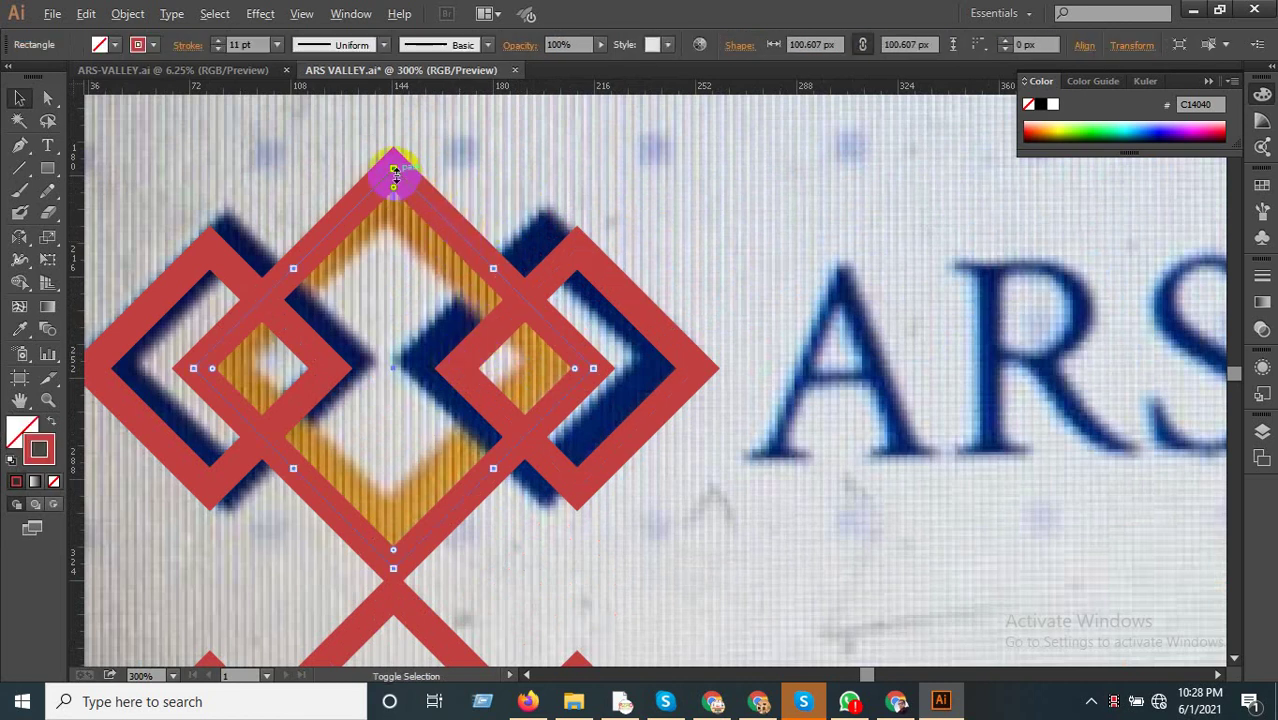
pyautogui.moveTo(393, 170); pyautogui.dragTo(384, 193)
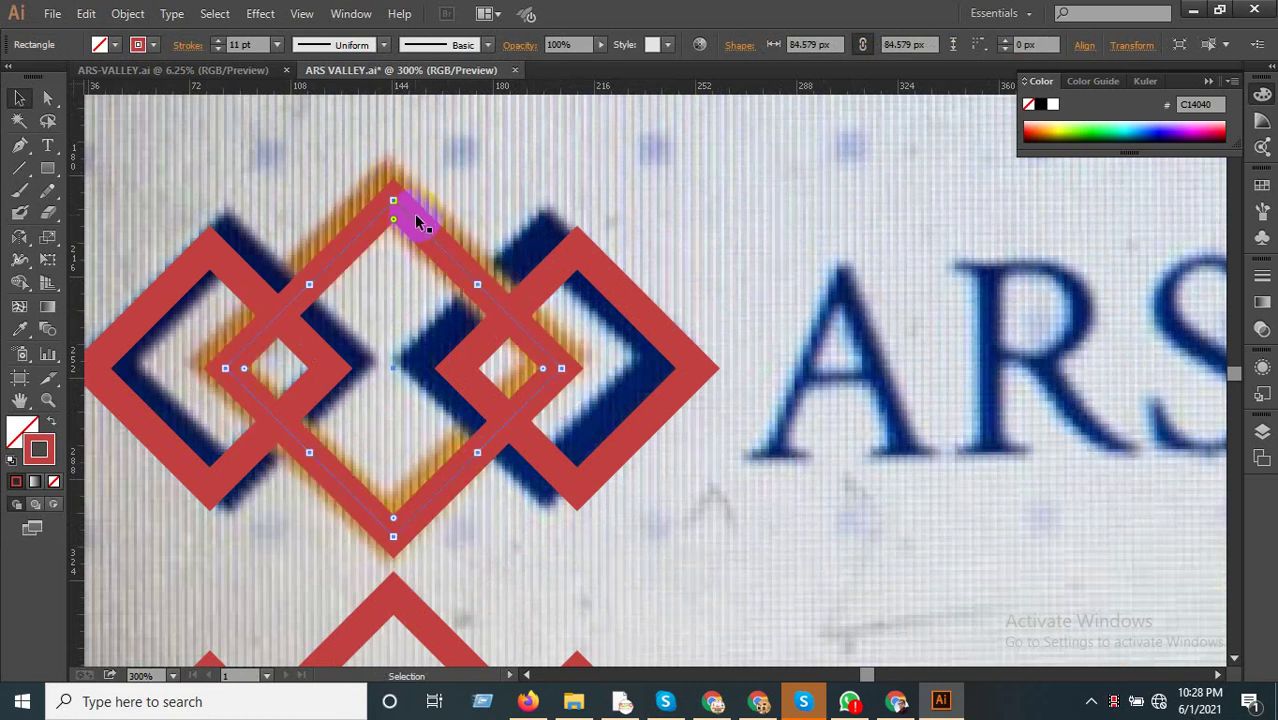
# Delete the two small diamonds of the copy lying over the reference photo's blue diamonds.
pyautogui.click(578, 252)
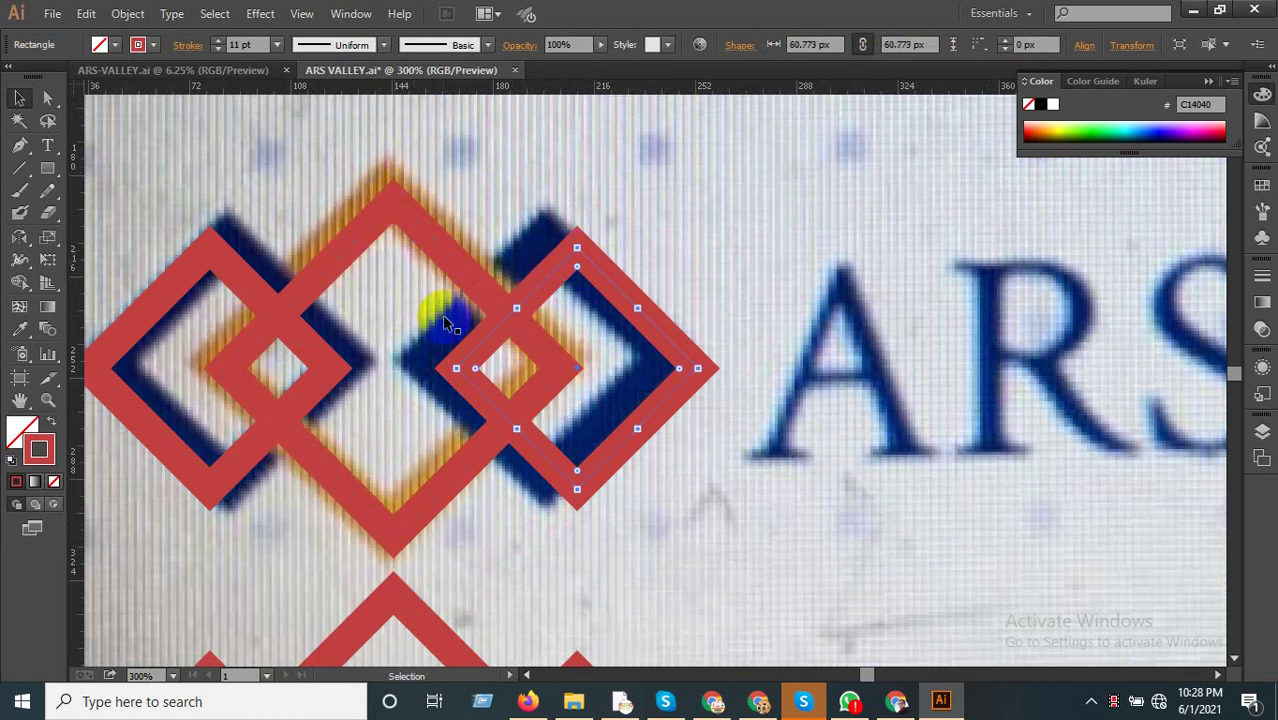
pyautogui.press('Delete')
pyautogui.click(245, 278)
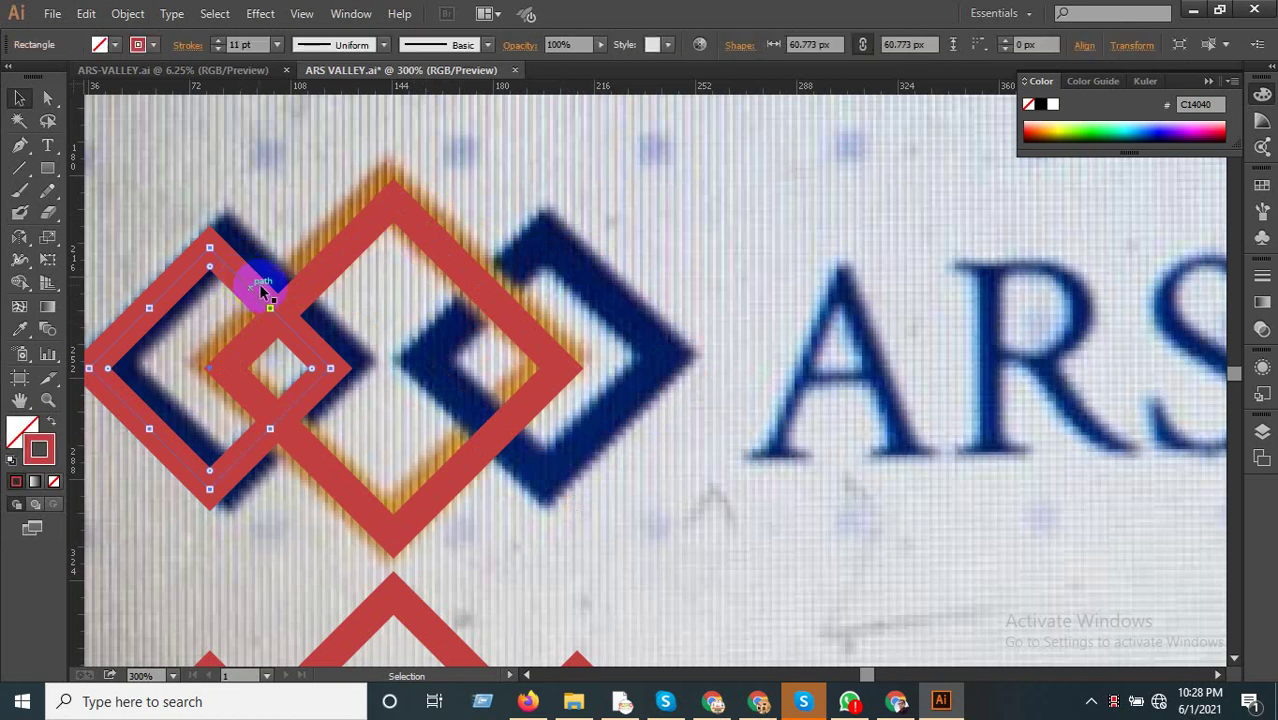
pyautogui.press('Delete')
# Move the remaining diamond slightly up and left so that it is centred on the photo's orange diamond.
pyautogui.click(408, 220)
pyautogui.click(408, 224)
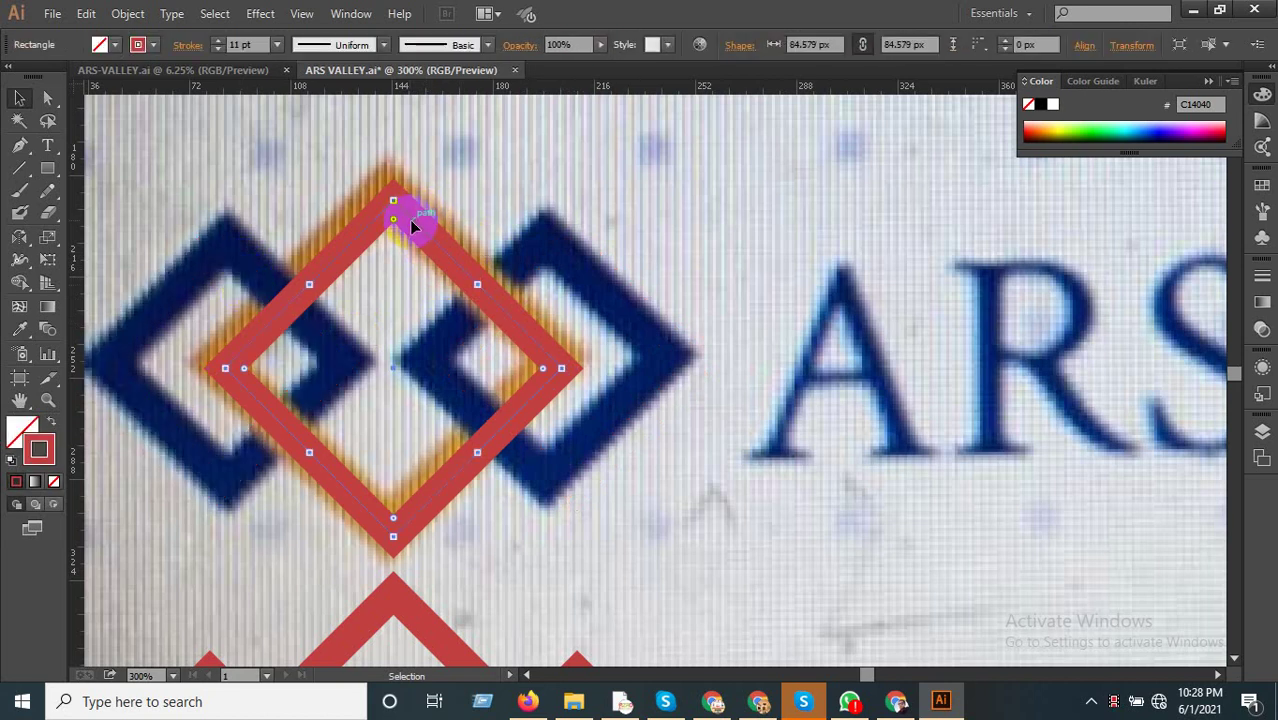
pyautogui.moveTo(411, 226); pyautogui.dragTo(403, 209)
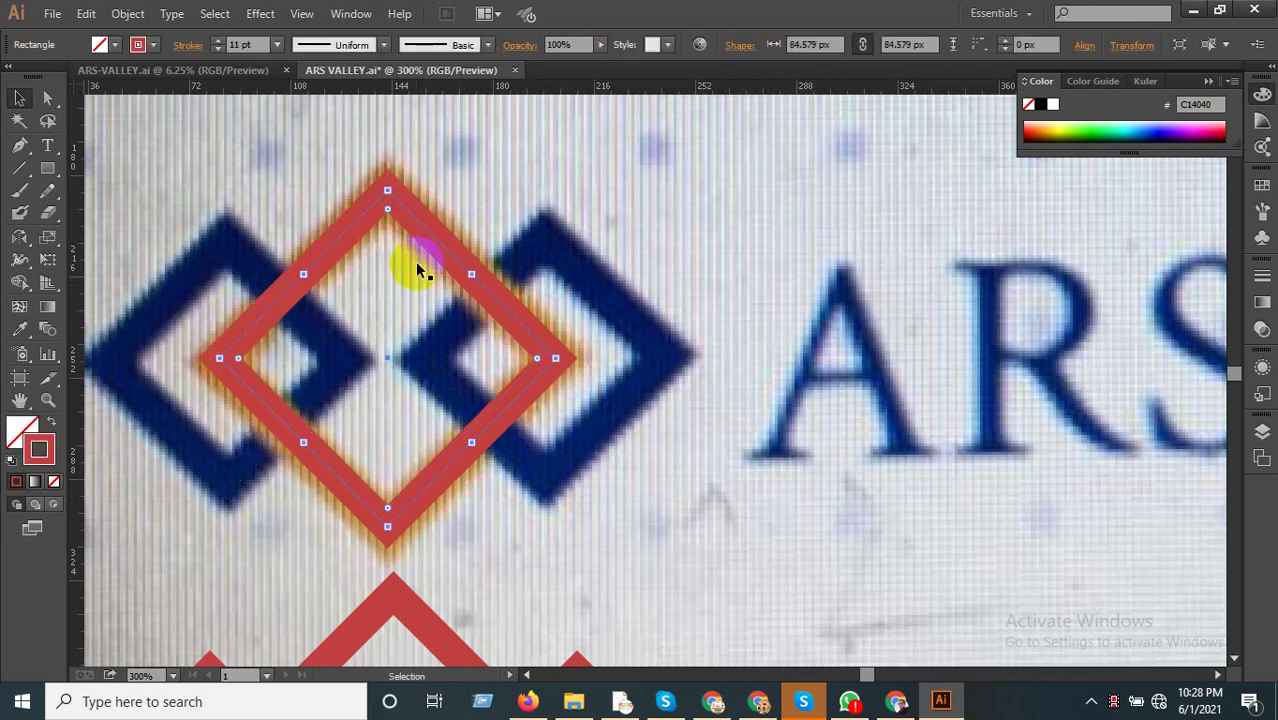
# Set the stroke weight of the diamond over the orange shape to 16 pt.
pyautogui.click(247, 44)
pyautogui.press('Up')
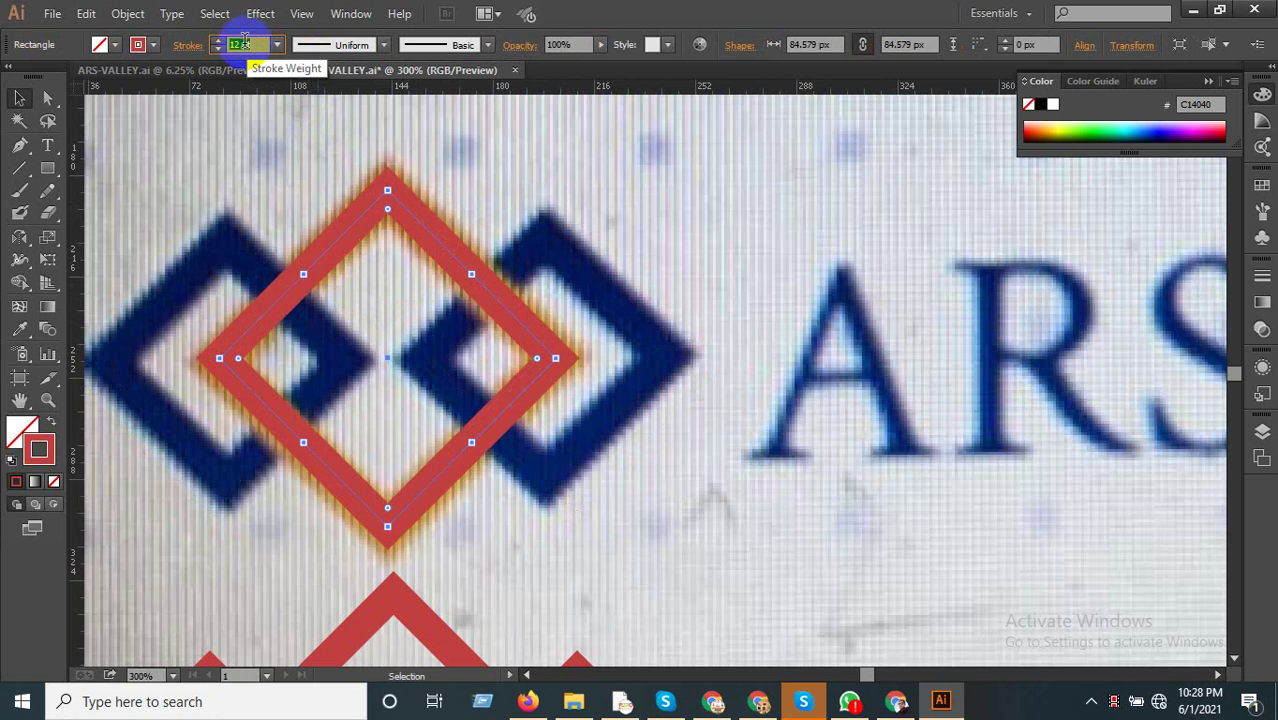
pyautogui.press('Up')
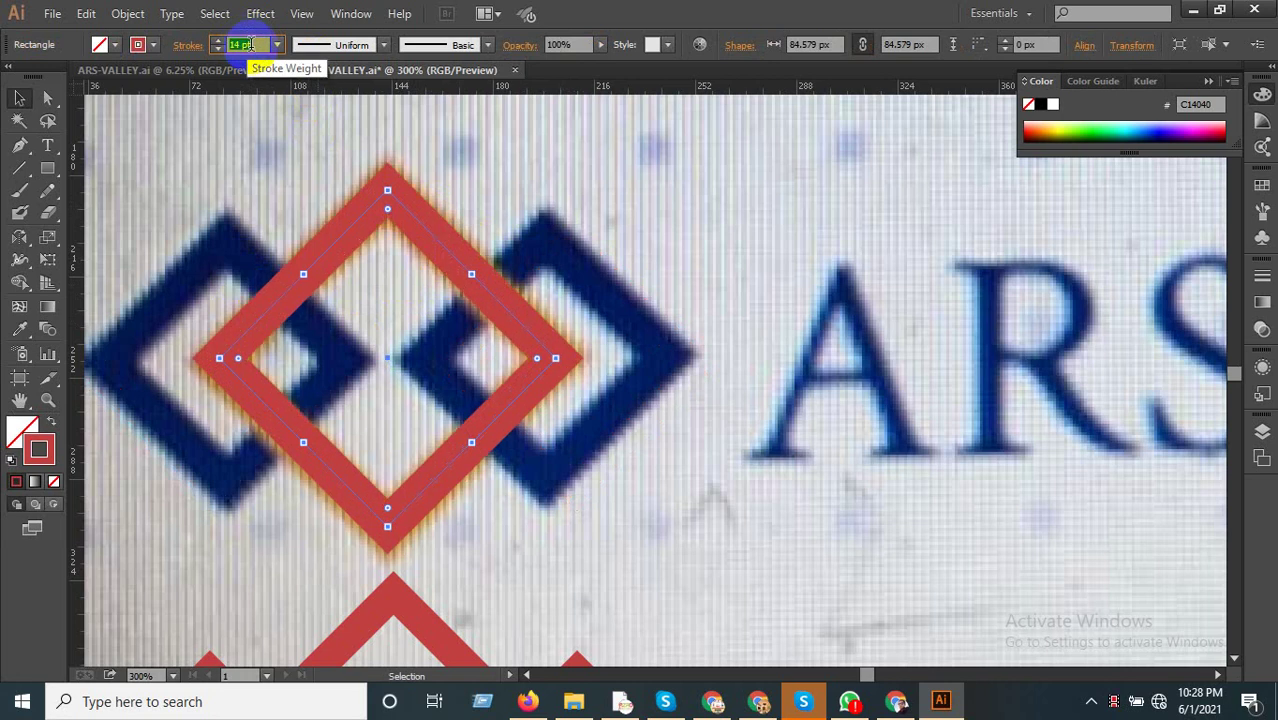
pyautogui.press('Up')
pyautogui.press('Up')
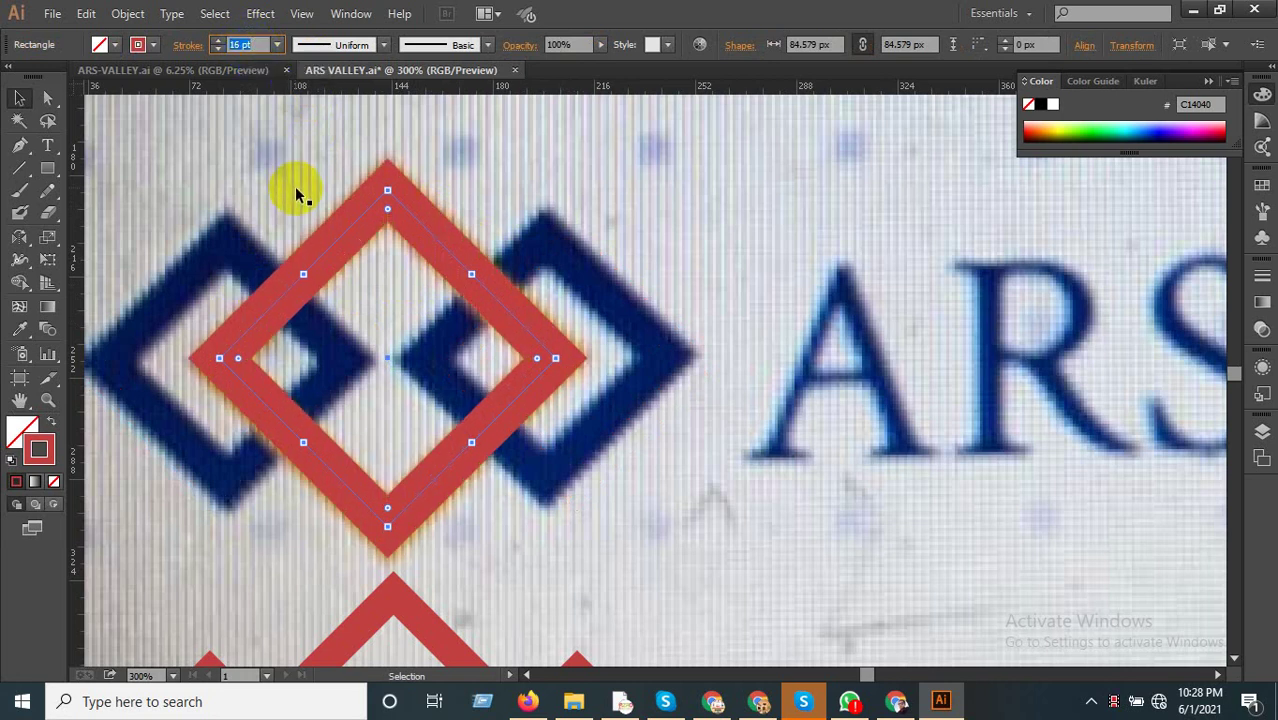
# Duplicate the 16 pt diamond over the photo's right blue diamond, scaled down to about 64.1 px per side with a 12 pt stroke.
pyautogui.moveTo(334, 248); pyautogui.dragTo(510, 254)
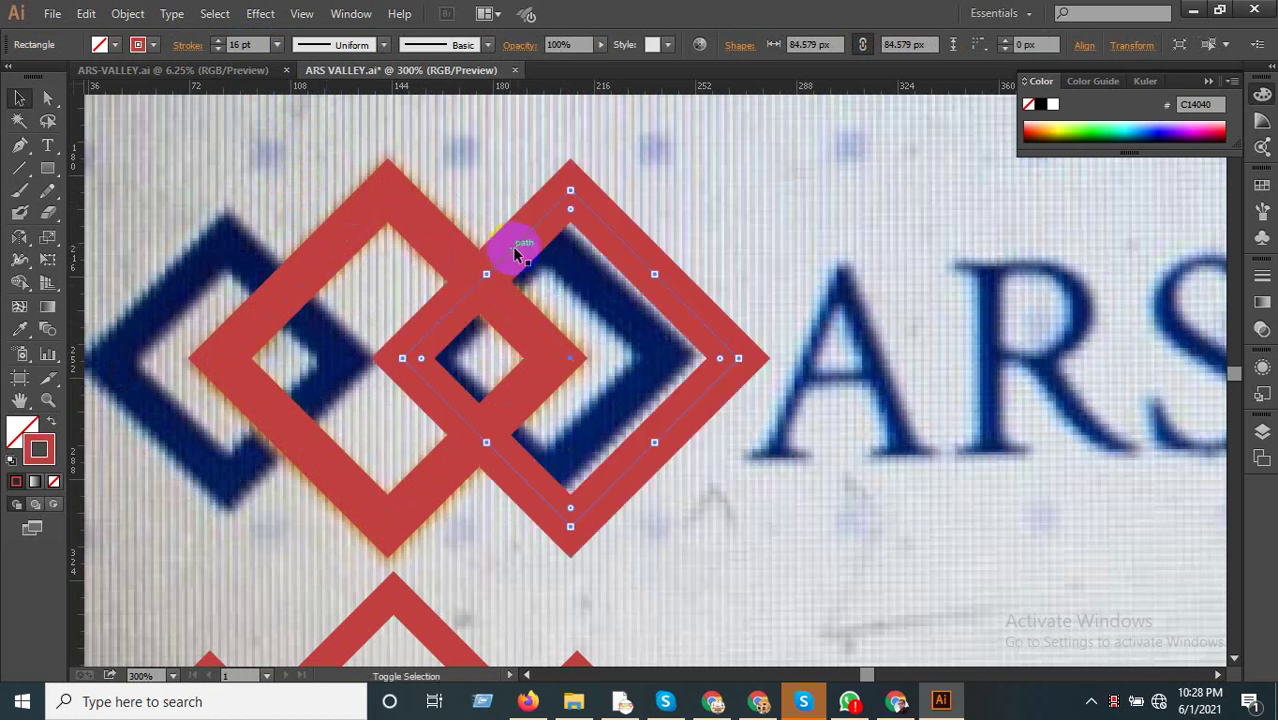
pyautogui.moveTo(738, 357); pyautogui.dragTo(683, 360)
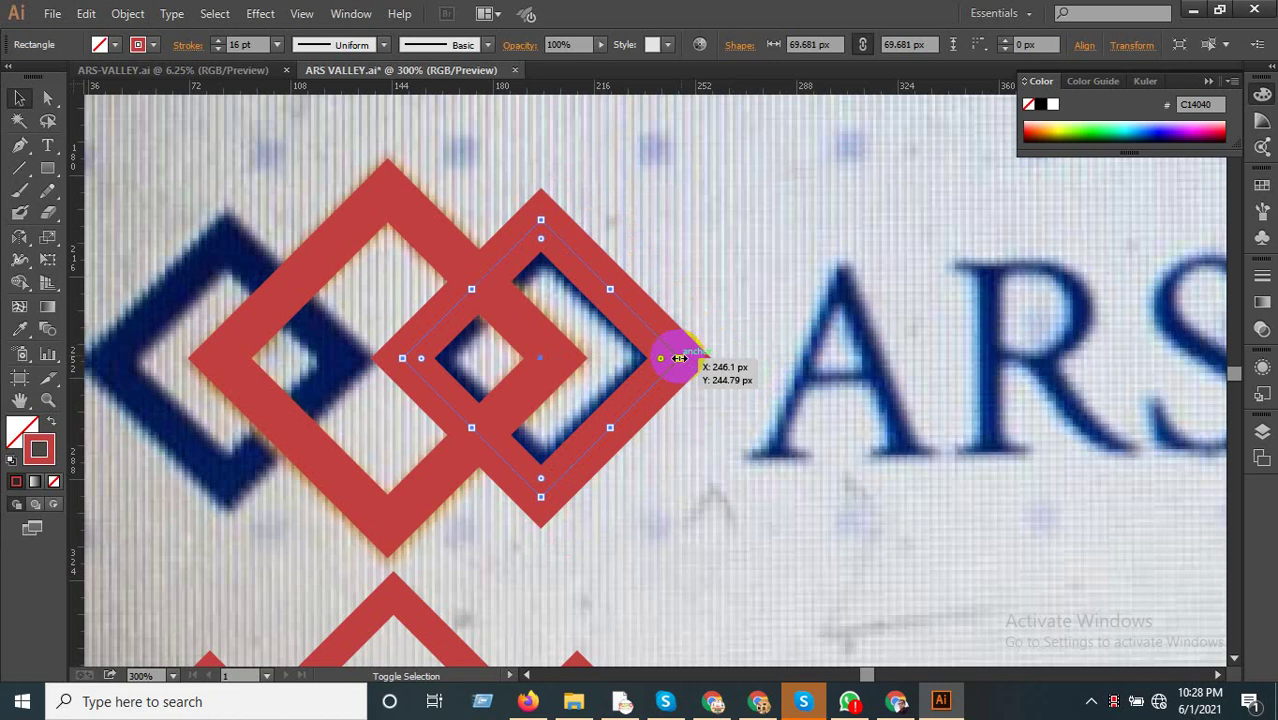
pyautogui.scroll(-2, 258, 40)
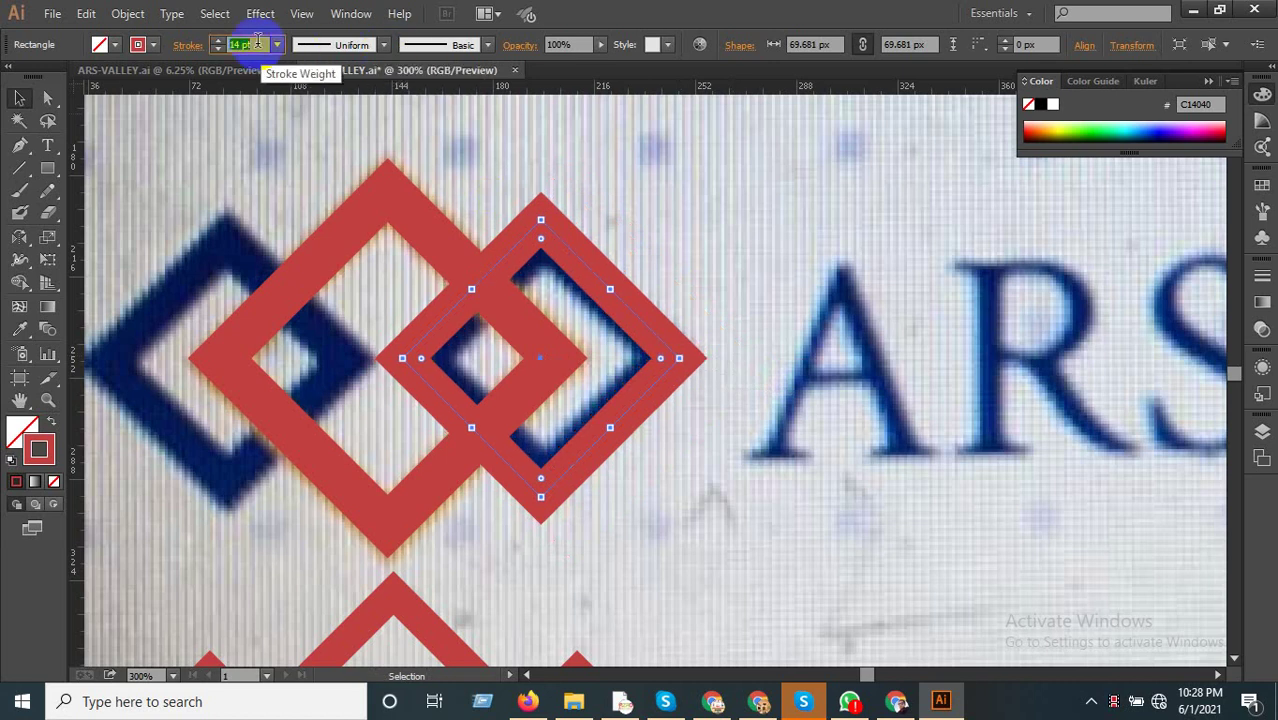
pyautogui.press('Down')
pyautogui.press('Down')
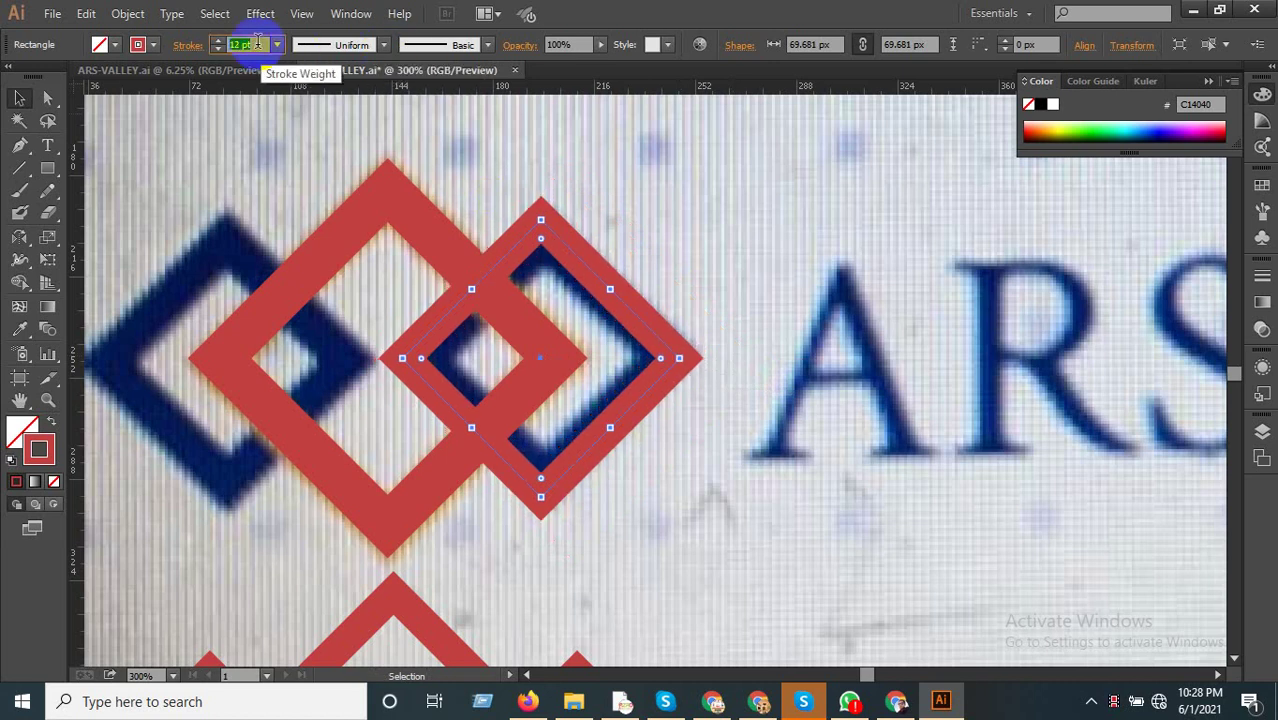
pyautogui.click(670, 388)
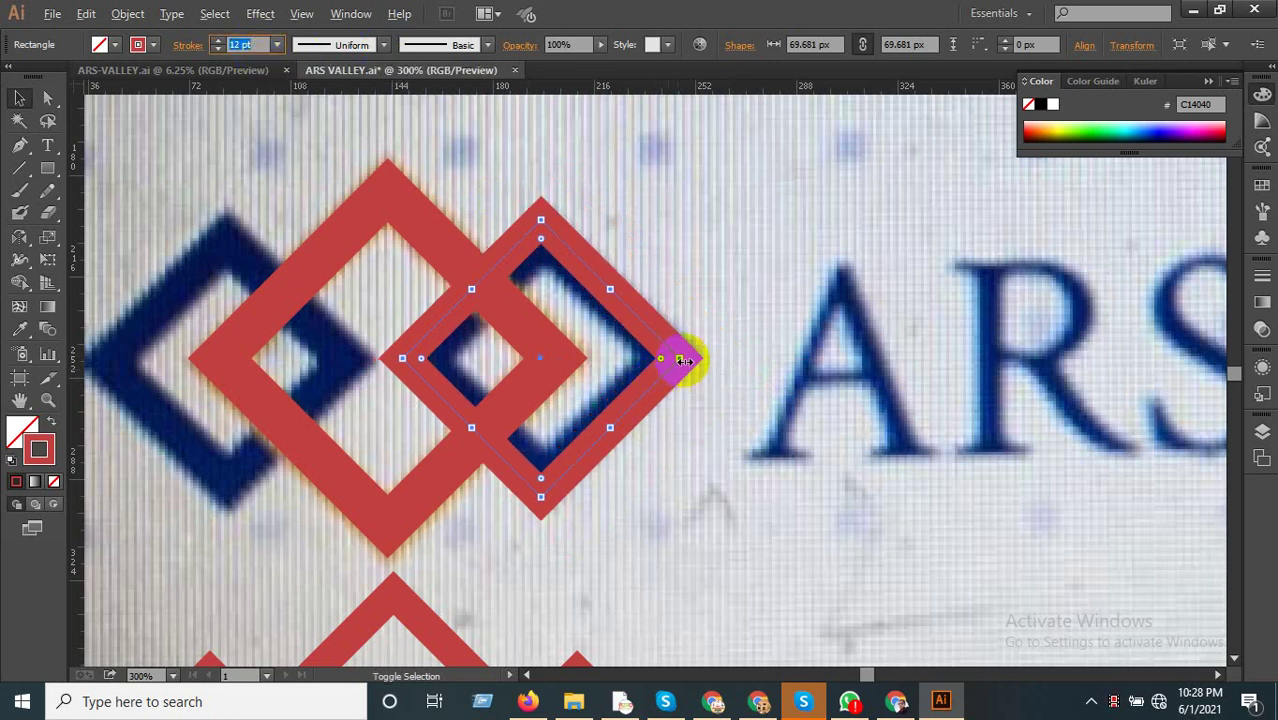
pyautogui.moveTo(684, 361); pyautogui.dragTo(674, 361)
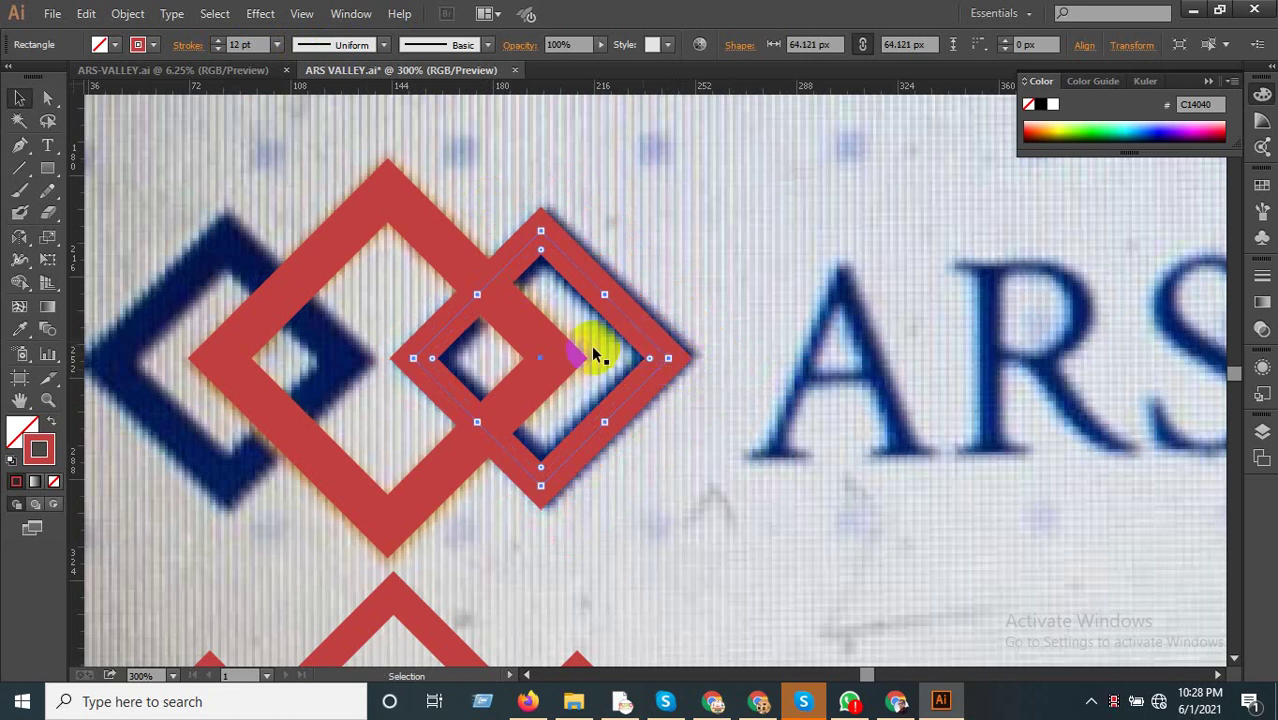
# Group the central and right diamonds and create a copy of the group reflected across the vertical axis.
pyautogui.keyDown('shift'); pyautogui.click(528, 337); pyautogui.keyUp('shift')
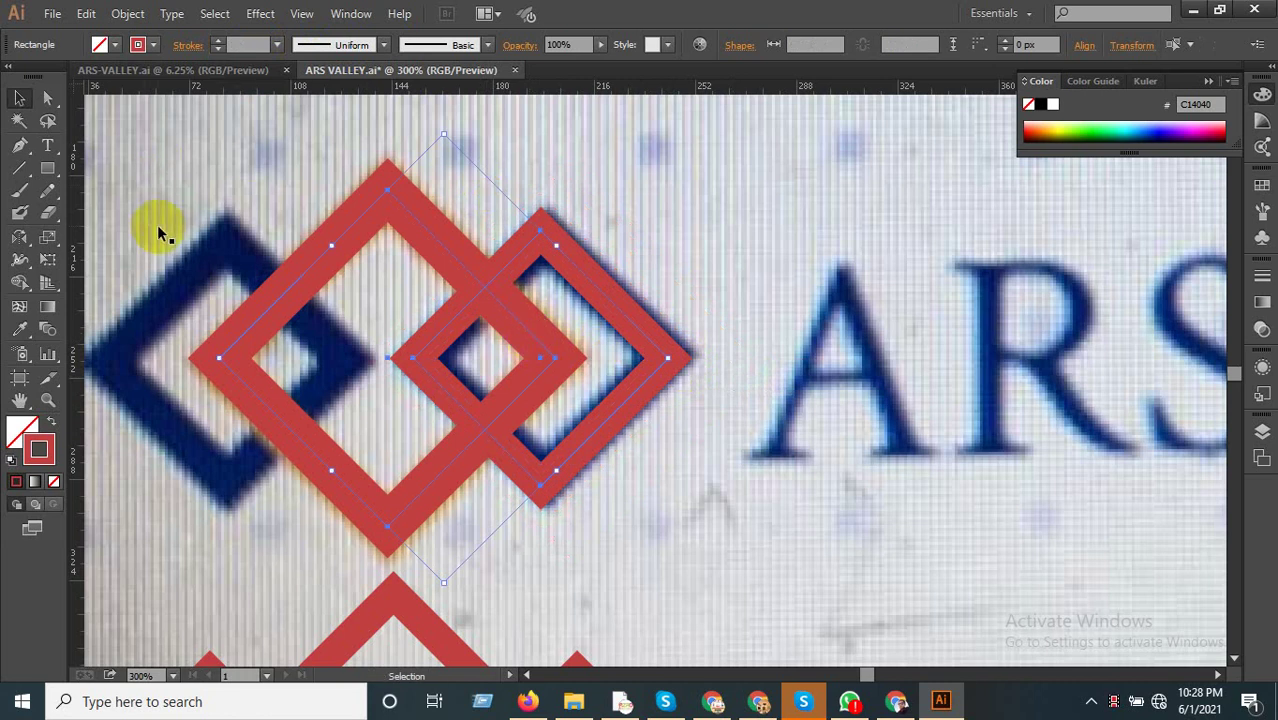
pyautogui.rightClick(368, 207)
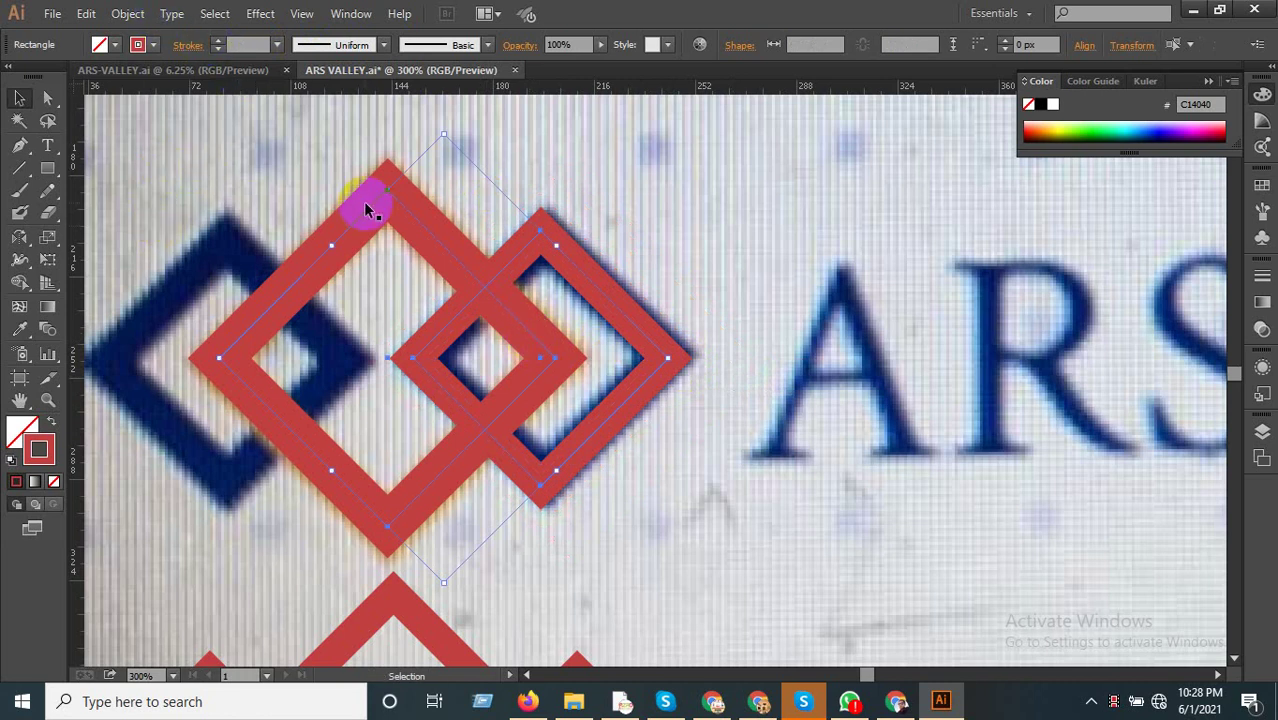
pyautogui.click(412, 312)
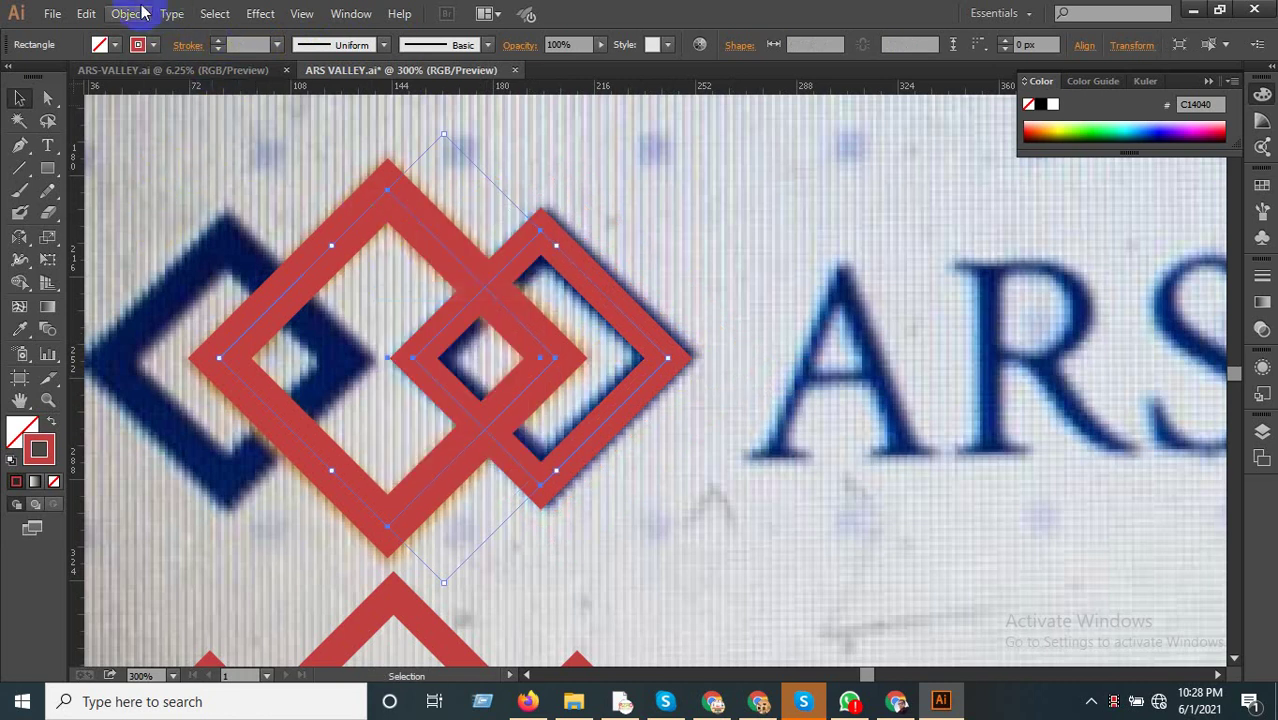
pyautogui.doubleClick(19, 237)
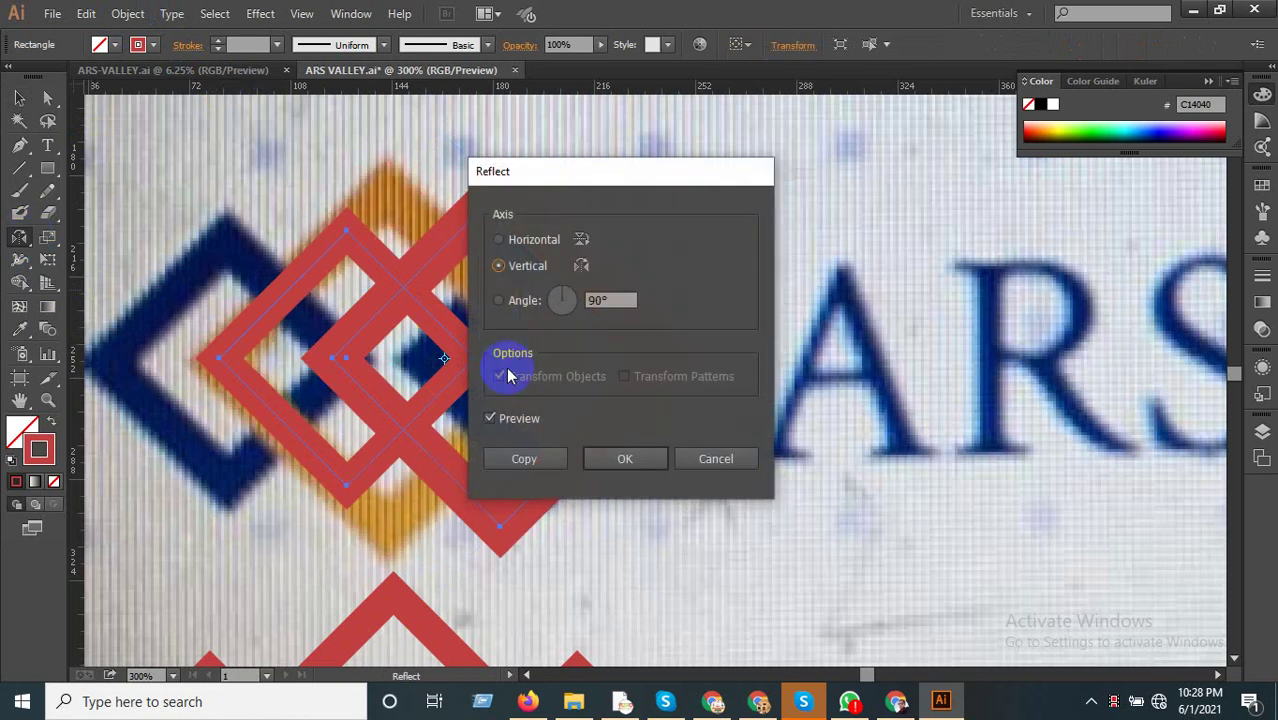
pyautogui.click(524, 459)
pyautogui.hotkey('ctrl', '1')
pyautogui.click(19, 97)
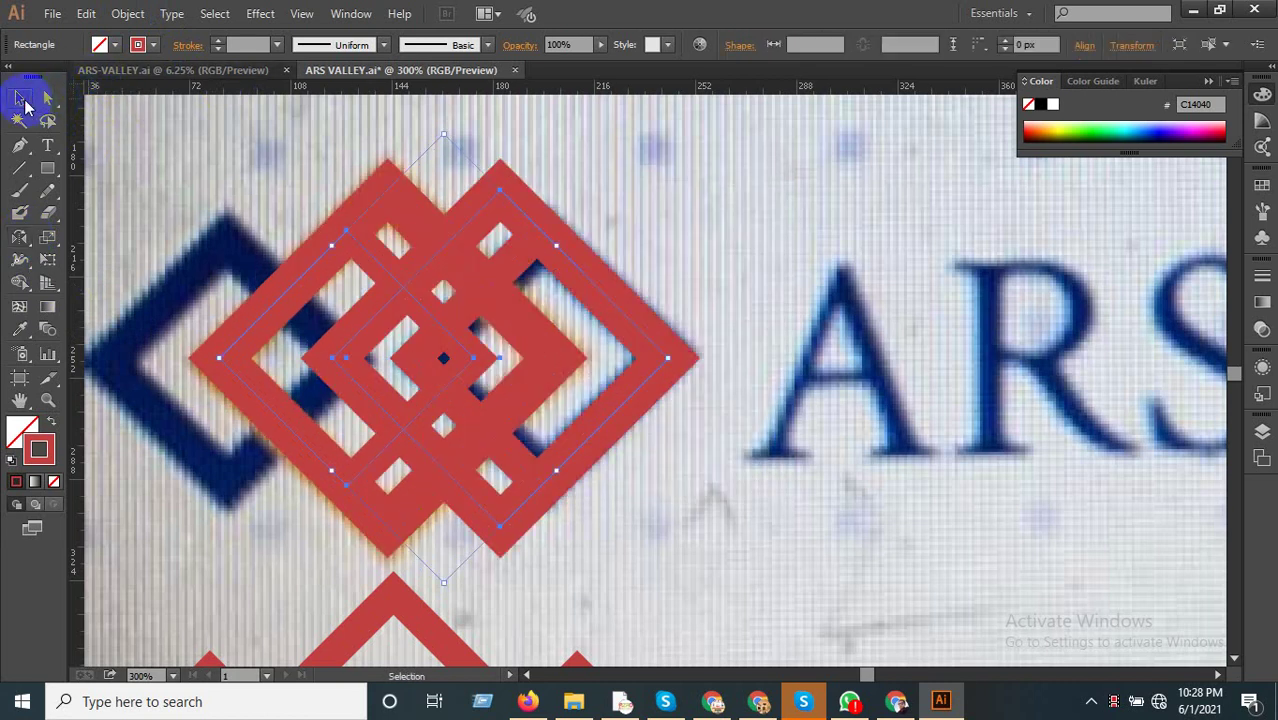
# Move the reflected group left until its small diamond covers the photo's left blue diamond and both large diamonds coincide.
pyautogui.scroll(-4, 485, 385)
pyautogui.scroll(6, 708, 214)
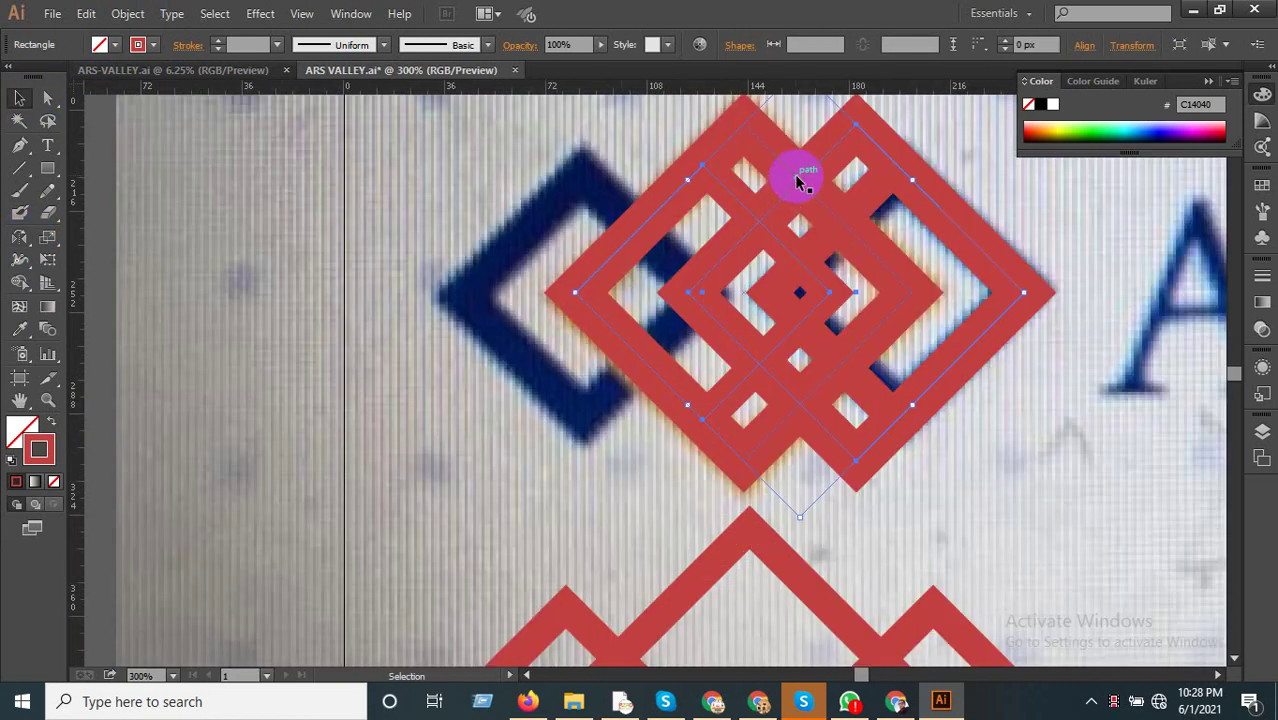
pyautogui.moveTo(823, 166); pyautogui.dragTo(586, 166)
pyautogui.scroll(-1, 408, 328)
pyautogui.click(867, 217)
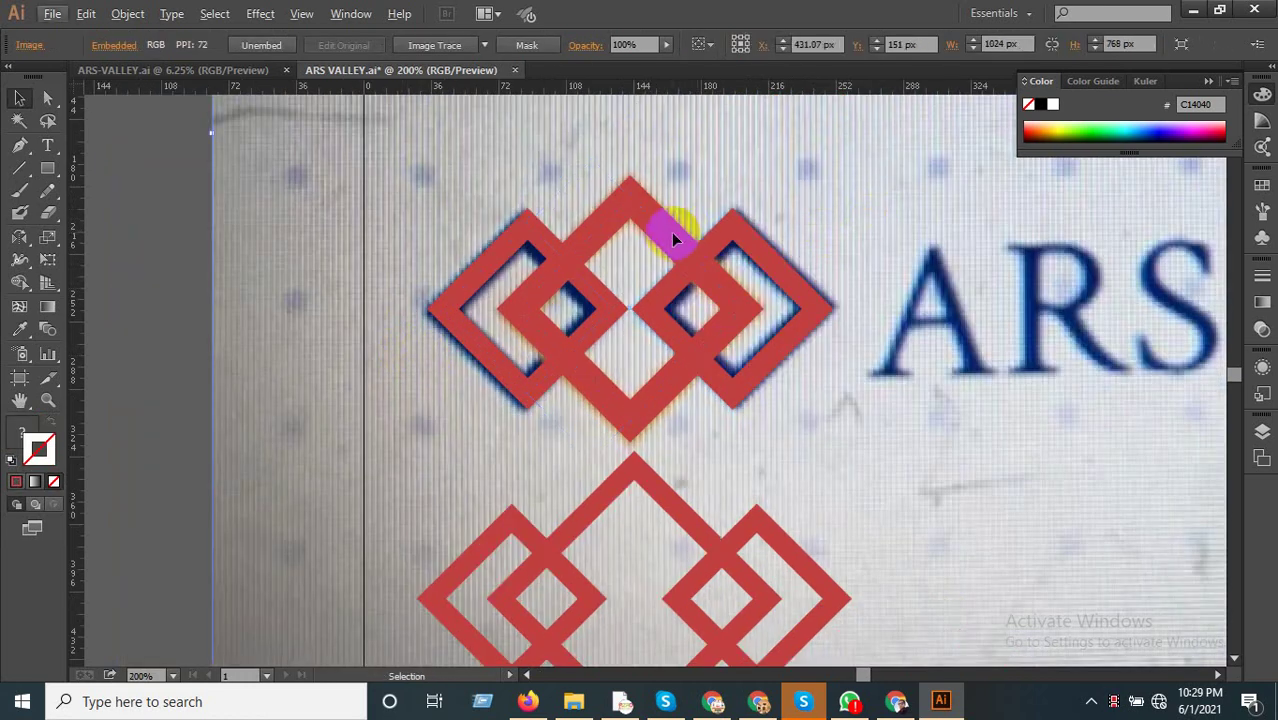
# Isolate the reflected group and delete its duplicate large diamond, keeping only the left small diamond in it.
pyautogui.click(667, 237)
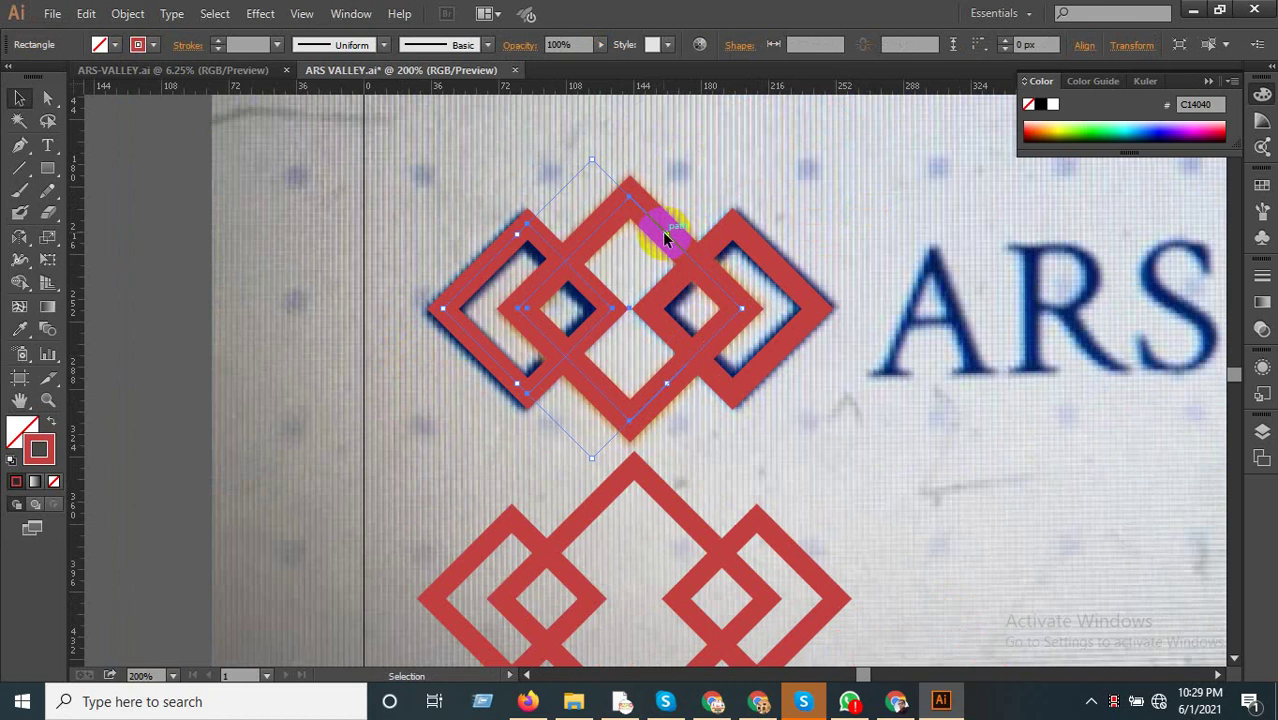
pyautogui.doubleClick(661, 237)
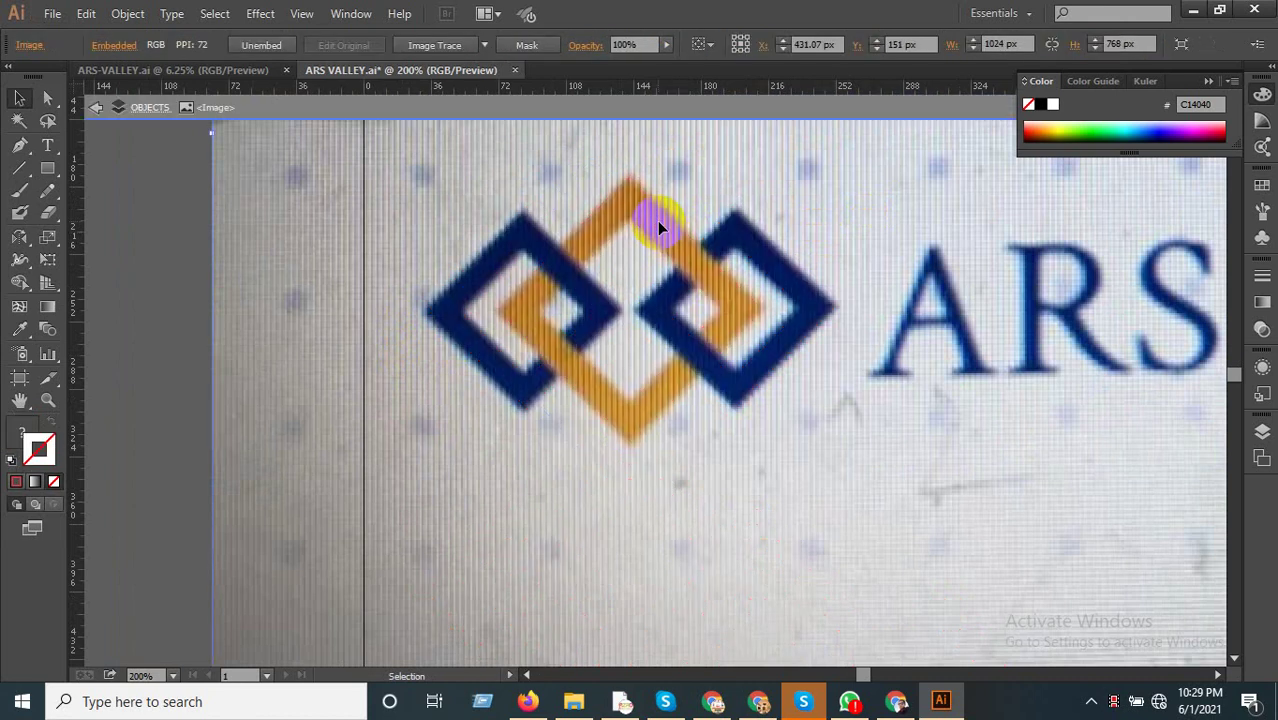
pyautogui.press('Escape')
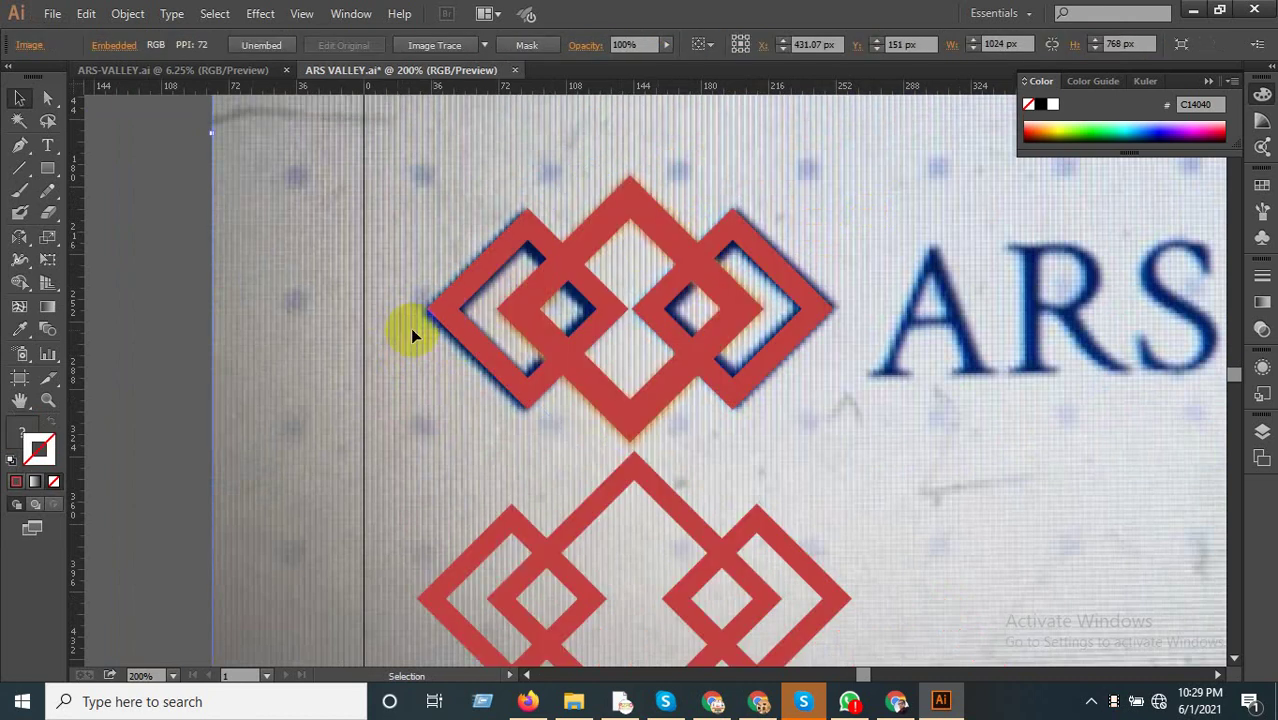
pyautogui.doubleClick(648, 220)
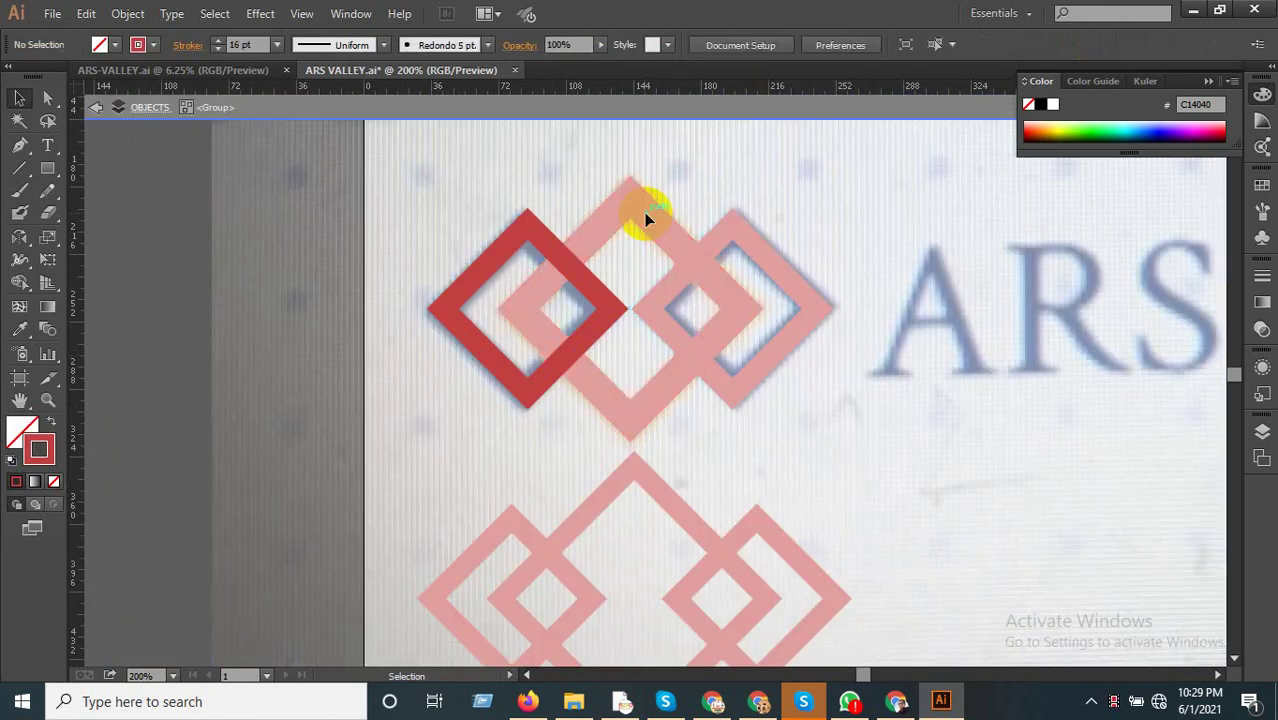
pyautogui.doubleClick(440, 242)
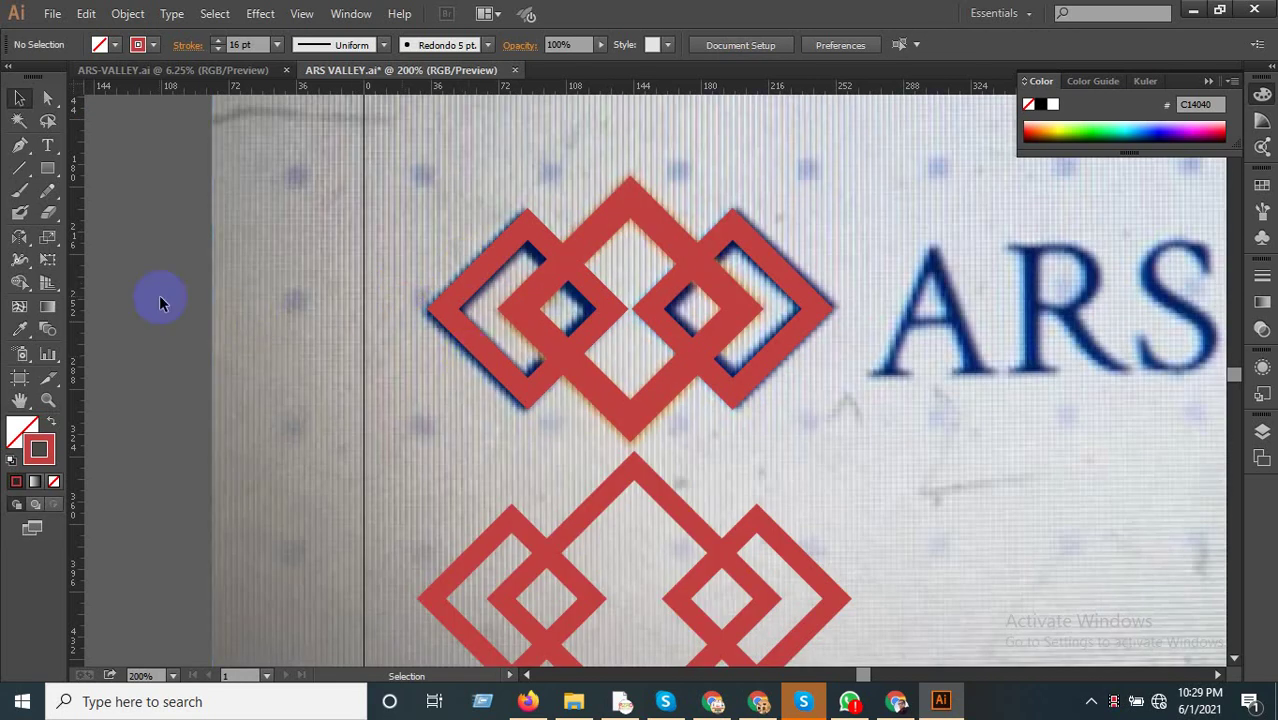
# Ungroup the central and right diamonds lying over the photo's emblem.
pyautogui.scroll(1, 759, 351)
pyautogui.click(588, 288)
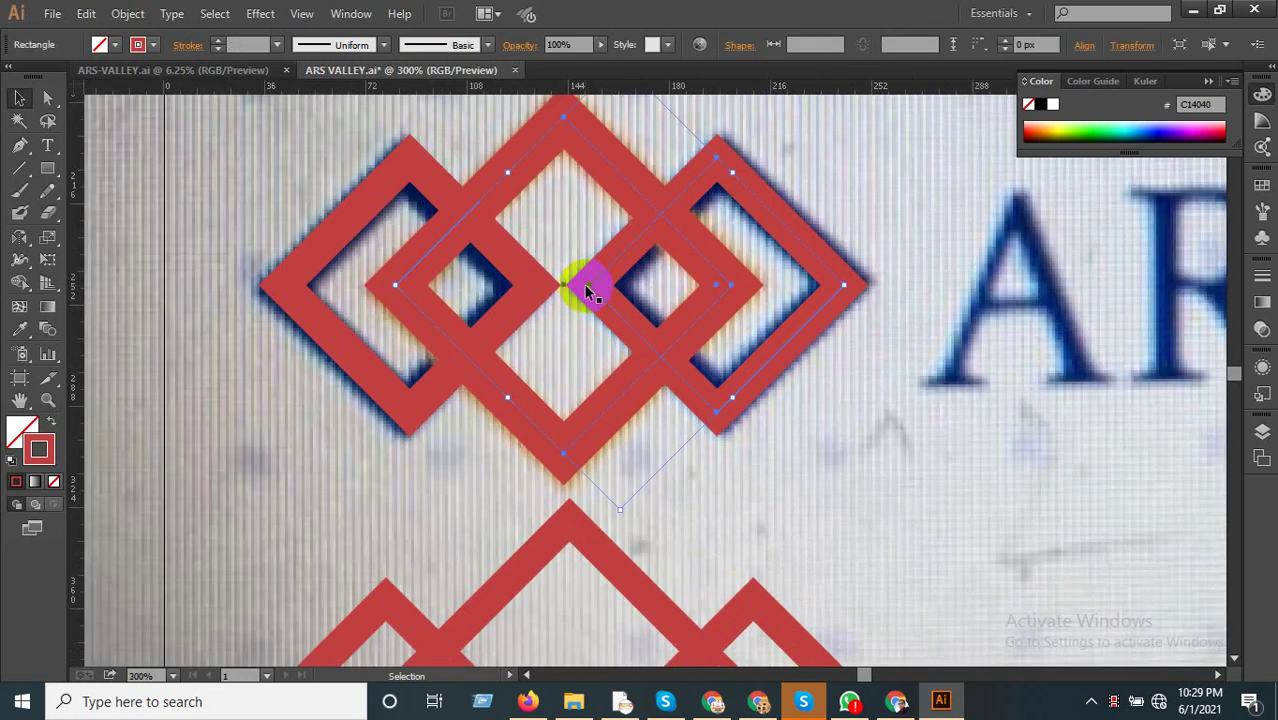
pyautogui.rightClick(585, 286)
pyautogui.click(622, 397)
# Move the reference photo straight up to about Y -27.6 px so its logo clears the red diamonds.
pyautogui.scroll(-2, 455, 510)
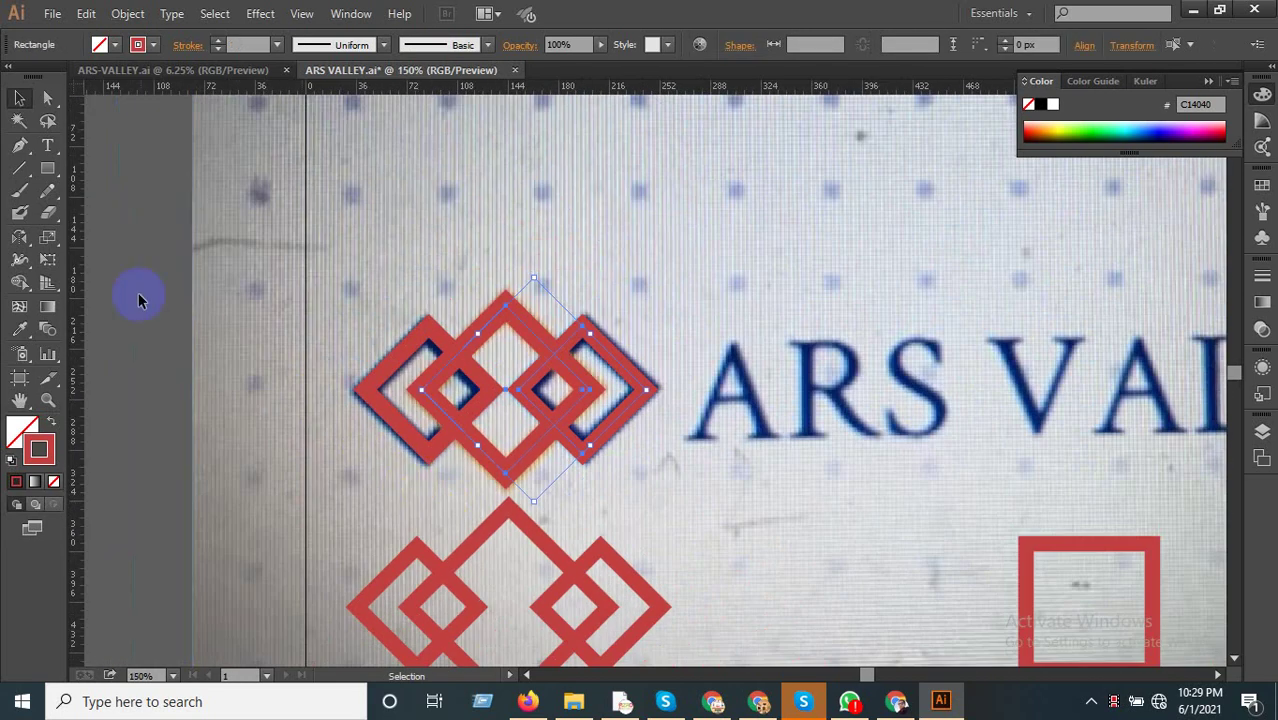
pyautogui.moveTo(139, 286); pyautogui.dragTo(615, 418)
pyautogui.scroll(-2, 653, 505)
pyautogui.scroll(-1, 697, 525)
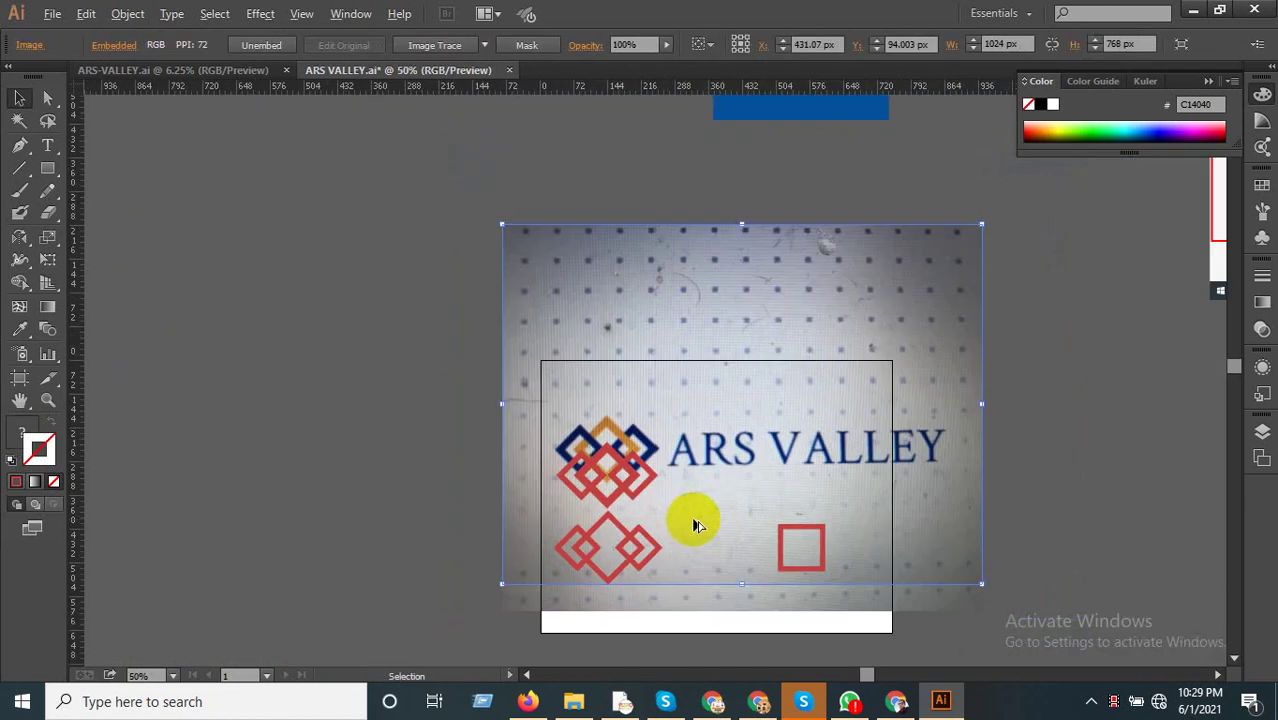
pyautogui.scroll(2, 686, 509)
pyautogui.moveTo(688, 510); pyautogui.dragTo(685, 419)
pyautogui.scroll(1, 593, 440)
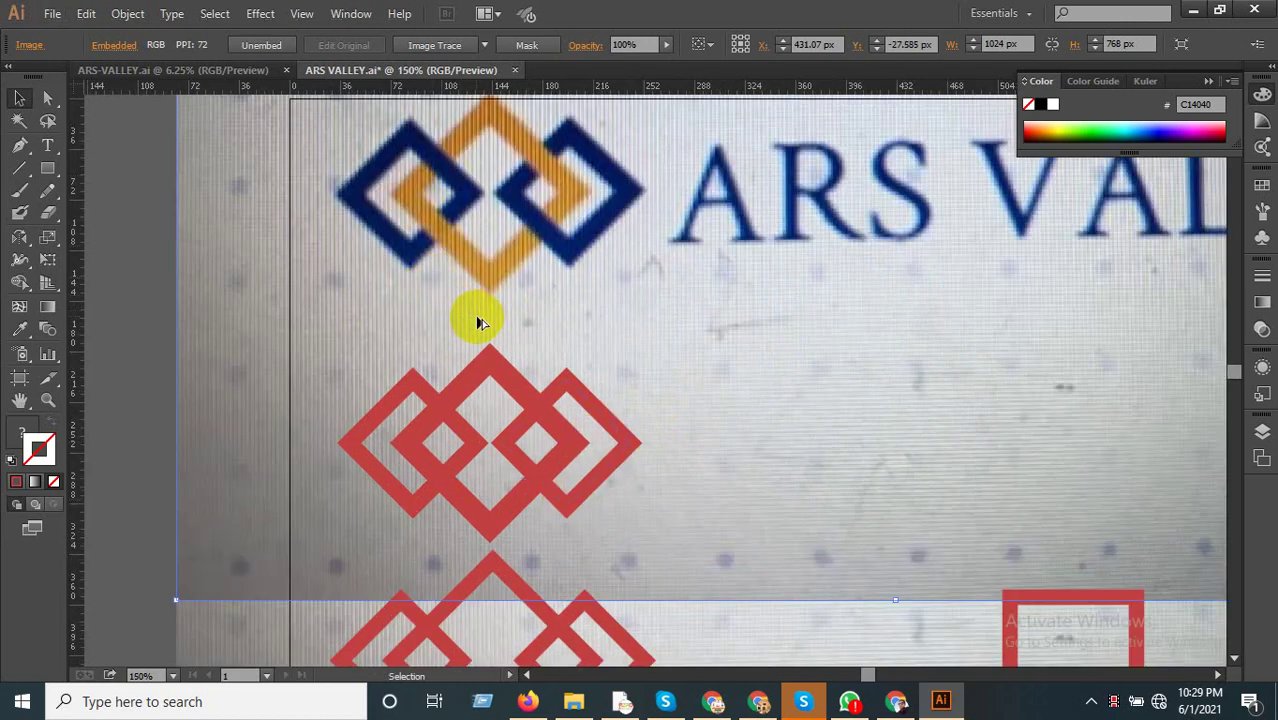
# Try to place a copy of the three red diamonds to the right of the emblem, and undo the attempt.
pyautogui.click(458, 430)
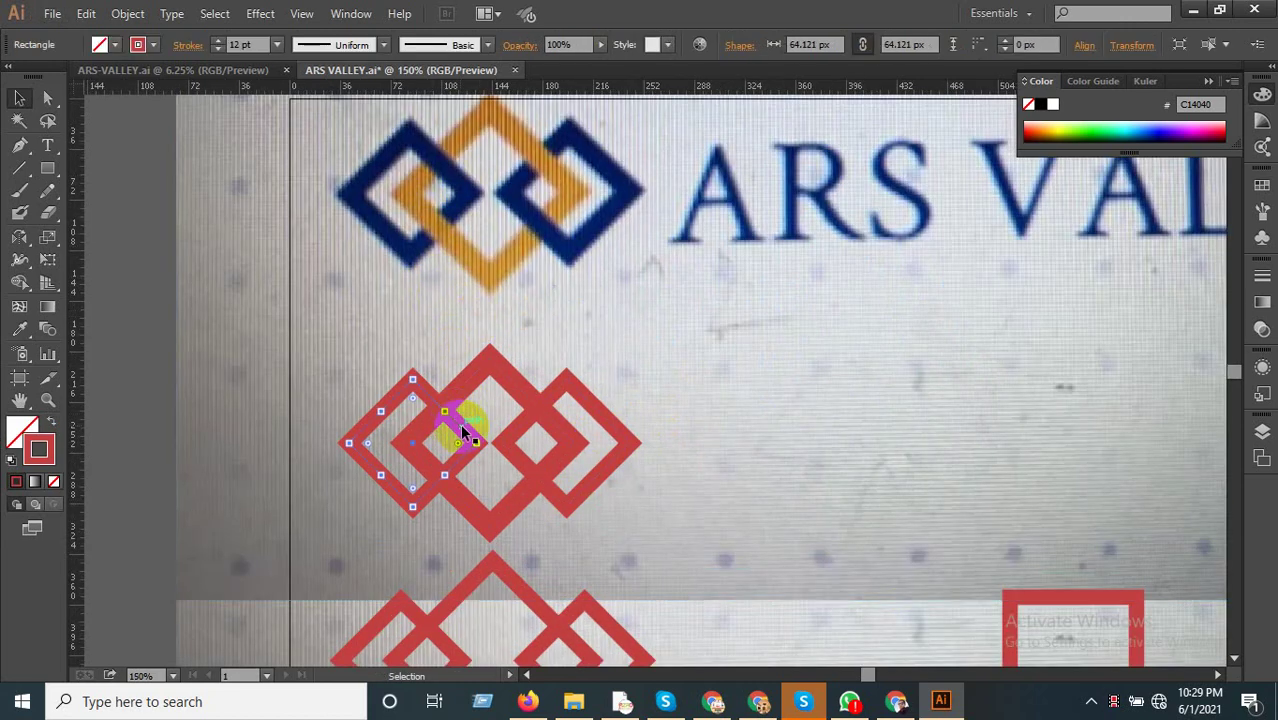
pyautogui.keyDown('shift'); pyautogui.click(490, 369); pyautogui.keyUp('shift')
pyautogui.keyDown('shift'); pyautogui.click(497, 366); pyautogui.keyUp('shift')
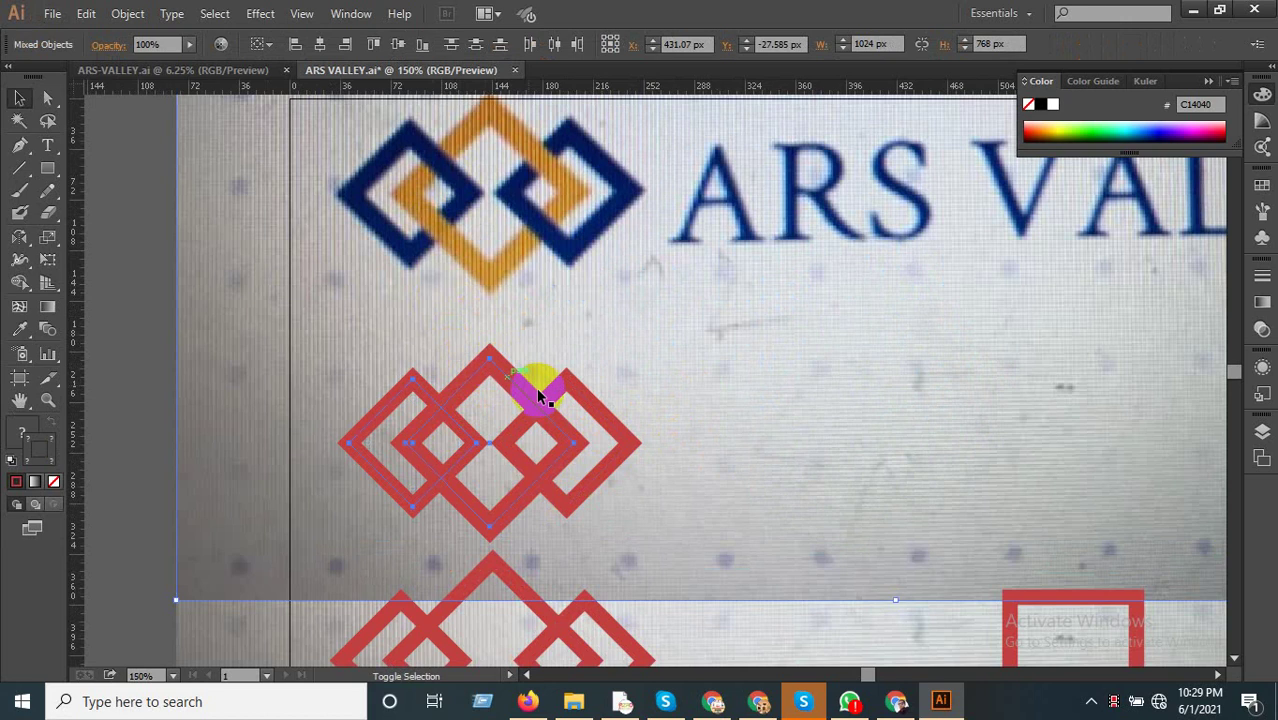
pyautogui.keyDown('shift'); pyautogui.click(572, 386); pyautogui.keyUp('shift')
pyautogui.keyDown('shift'); pyautogui.click(622, 338); pyautogui.keyUp('shift')
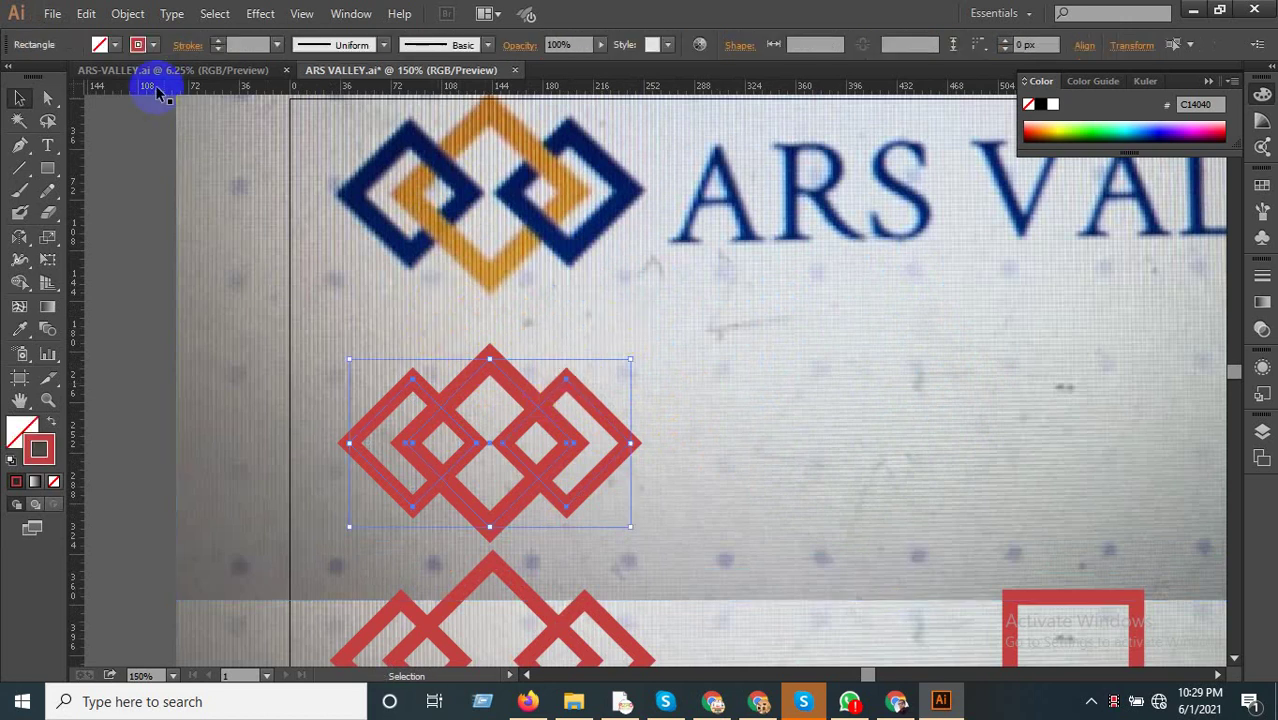
pyautogui.moveTo(433, 398); pyautogui.dragTo(866, 405)
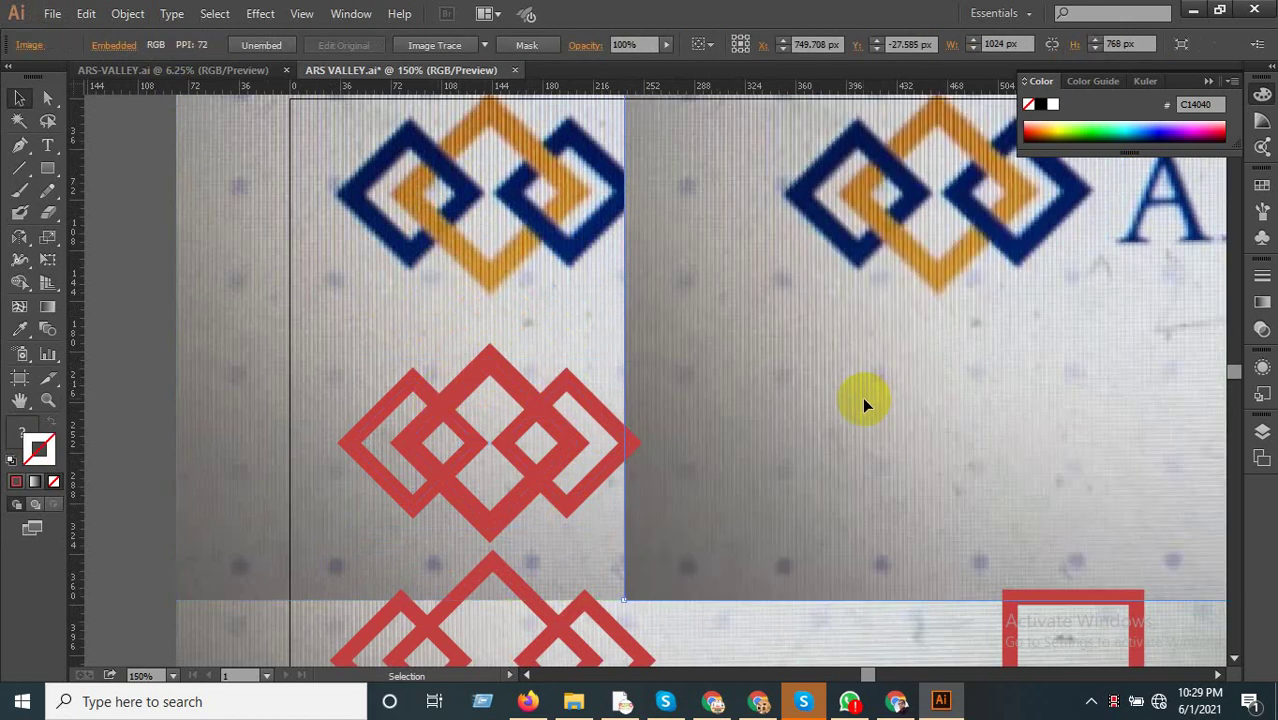
pyautogui.hotkey('ctrl', 'z')
pyautogui.hotkey('ctrl', 'z')
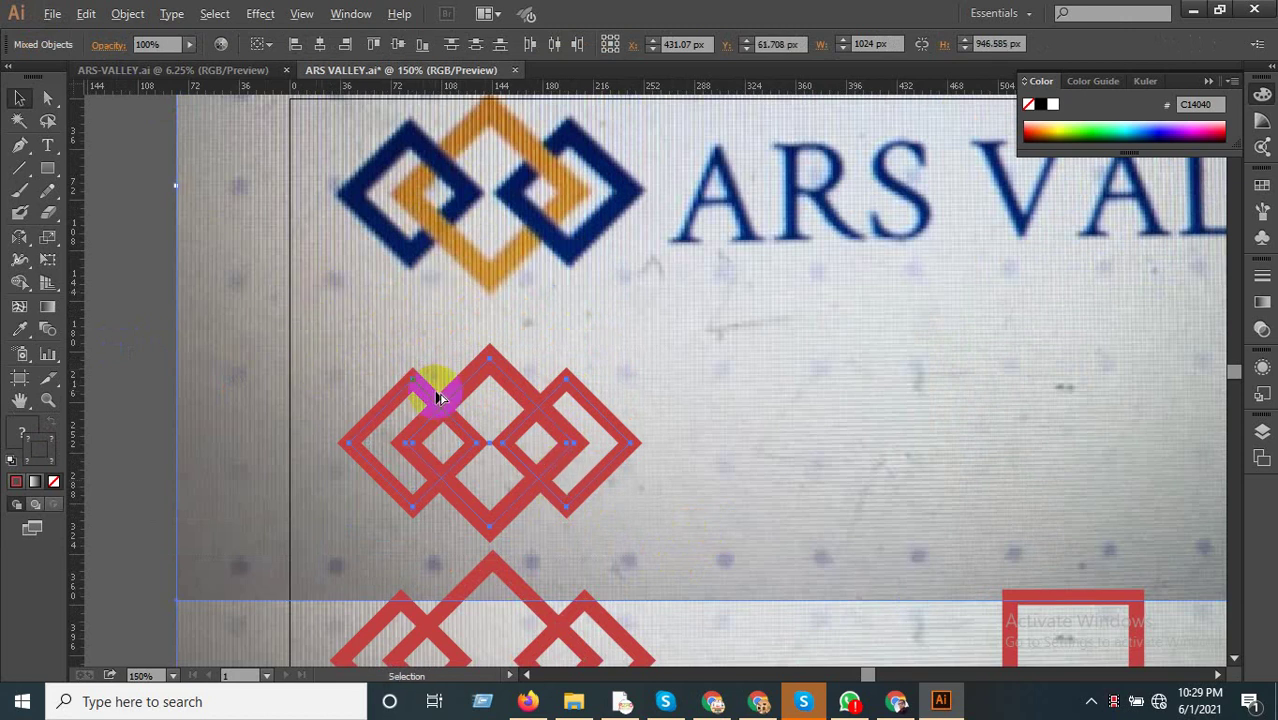
# Try again to duplicate the three red diamonds horizontally into the free area beside the emblem.
pyautogui.scroll(-2, 434, 391)
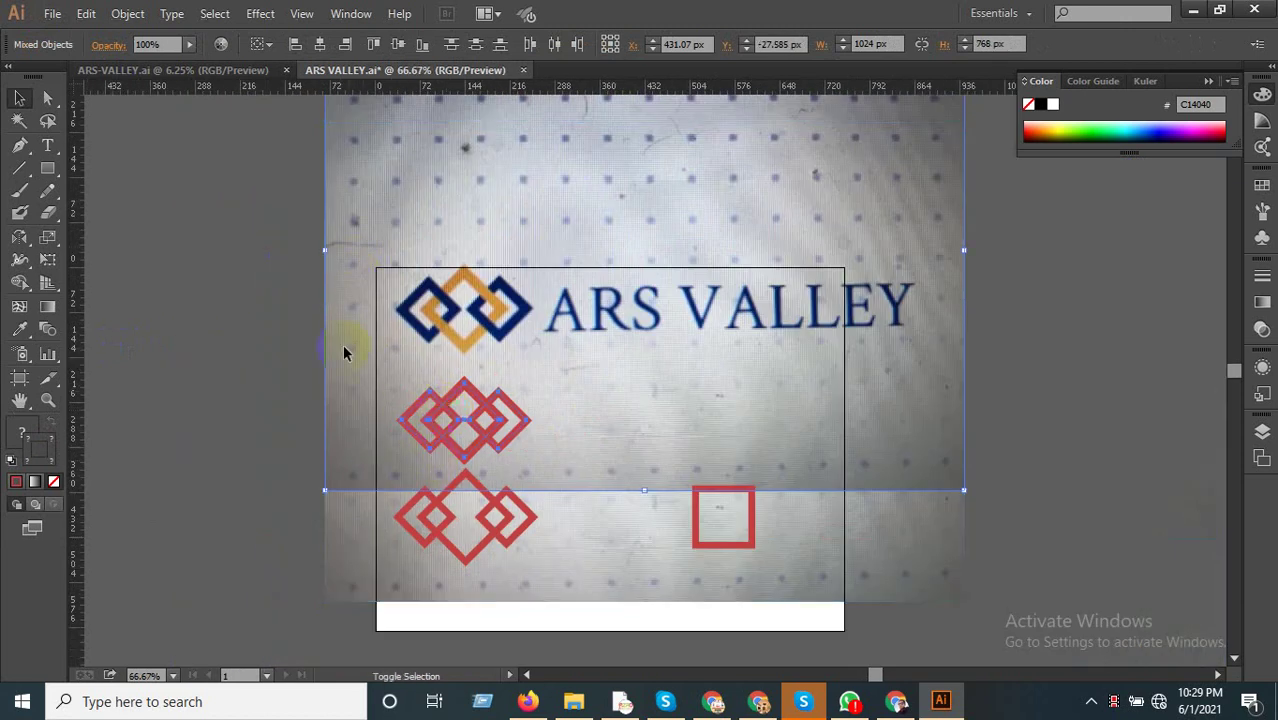
pyautogui.click(442, 380)
pyautogui.moveTo(465, 408); pyautogui.dragTo(584, 421)
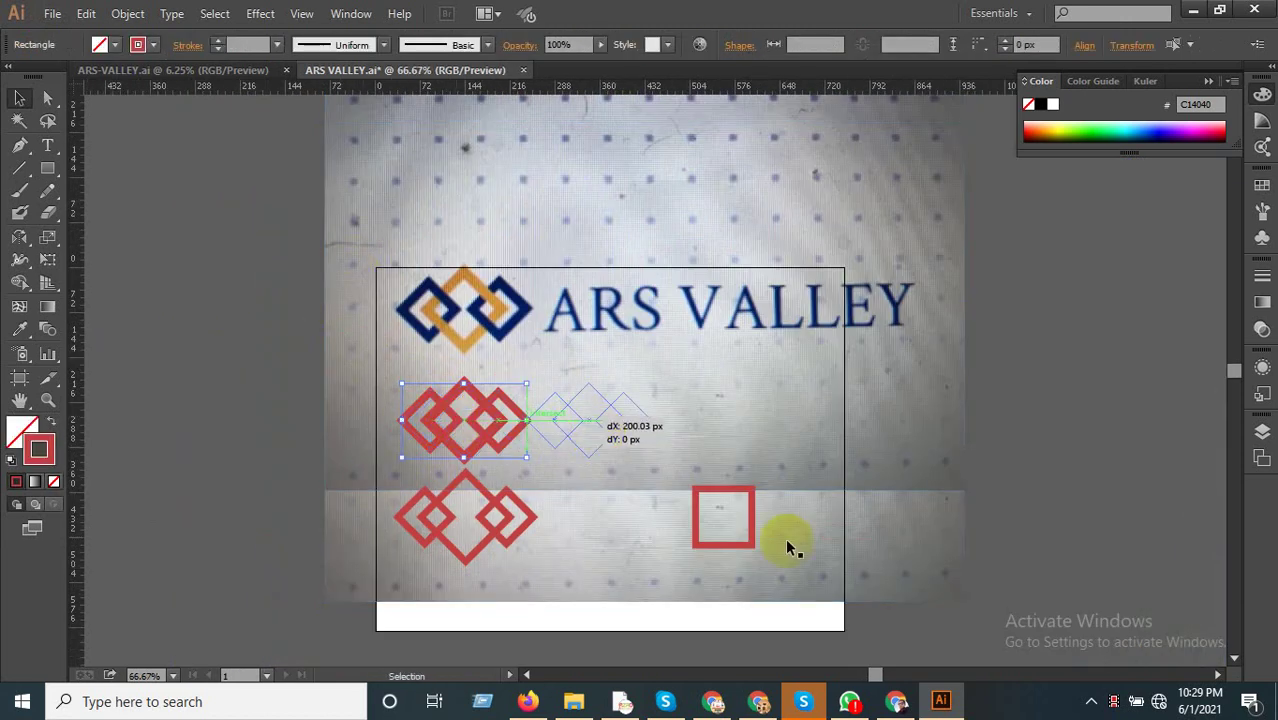
pyautogui.hotkey('ctrl', 'z')
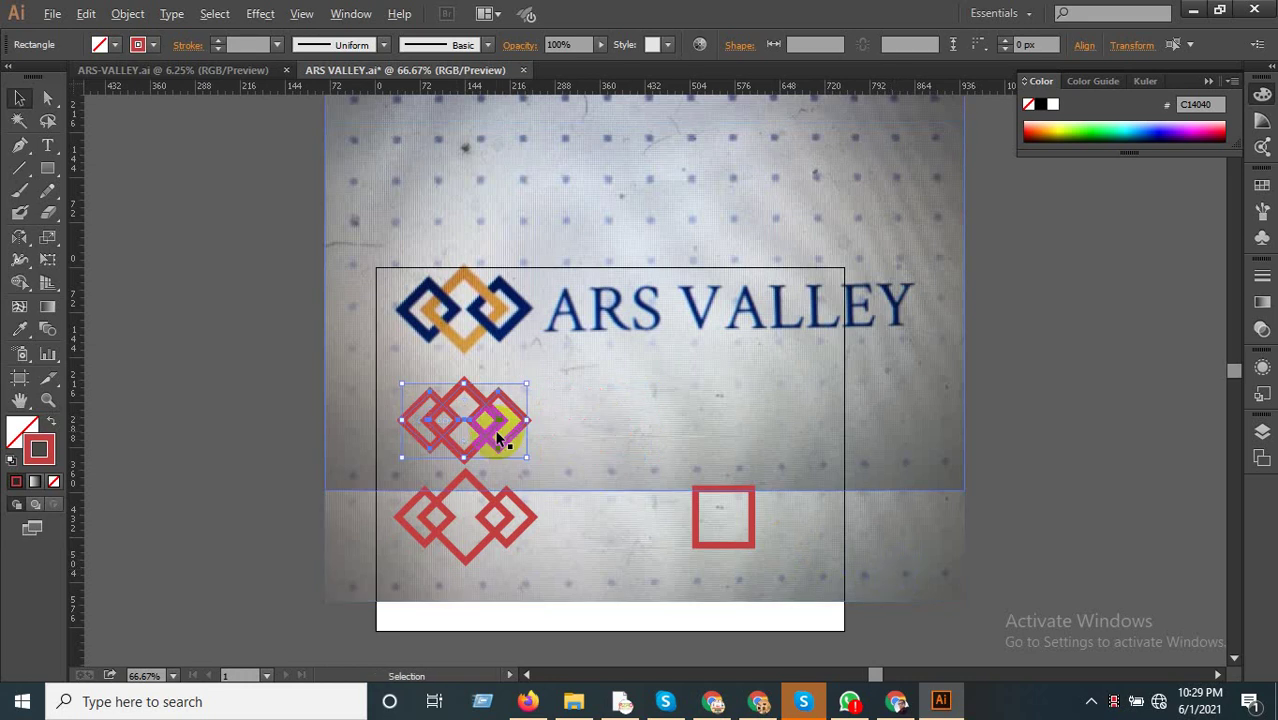
pyautogui.moveTo(492, 425); pyautogui.dragTo(665, 428)
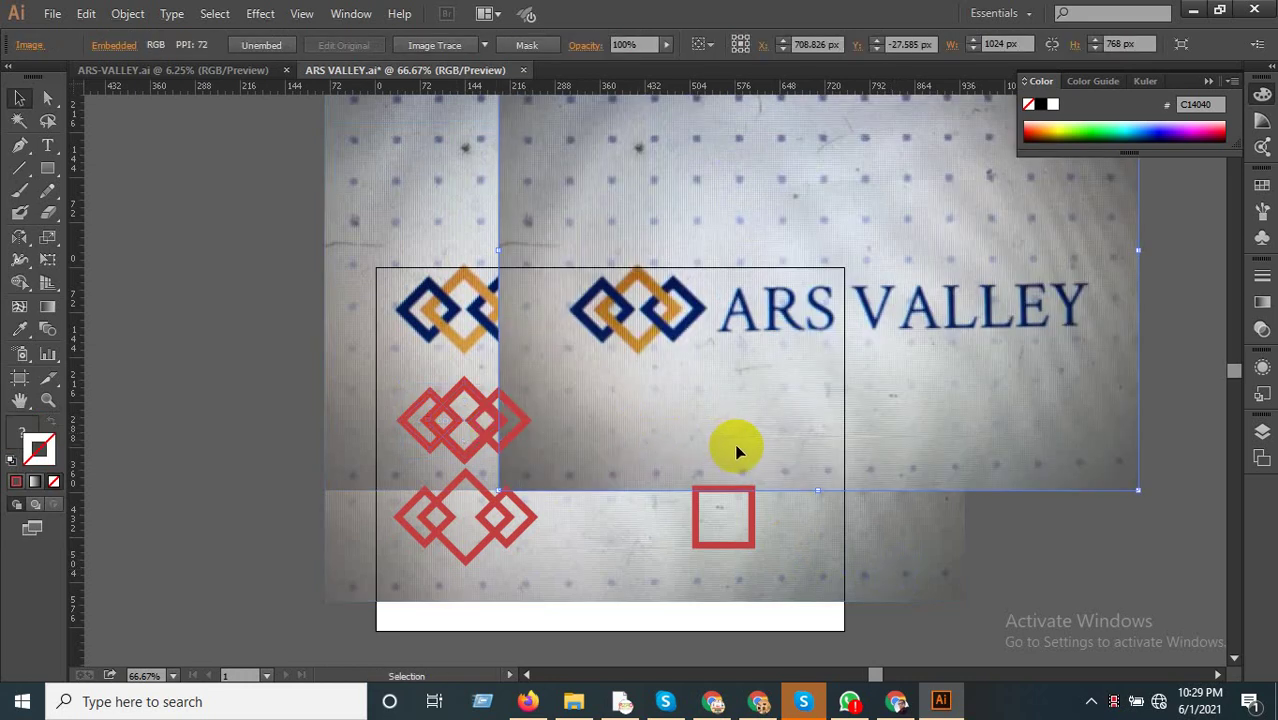
# Delete the misplaced photo copy and the second photo lying beneath the reference photo.
pyautogui.press('Delete')
pyautogui.click(916, 532)
pyautogui.press('Delete')
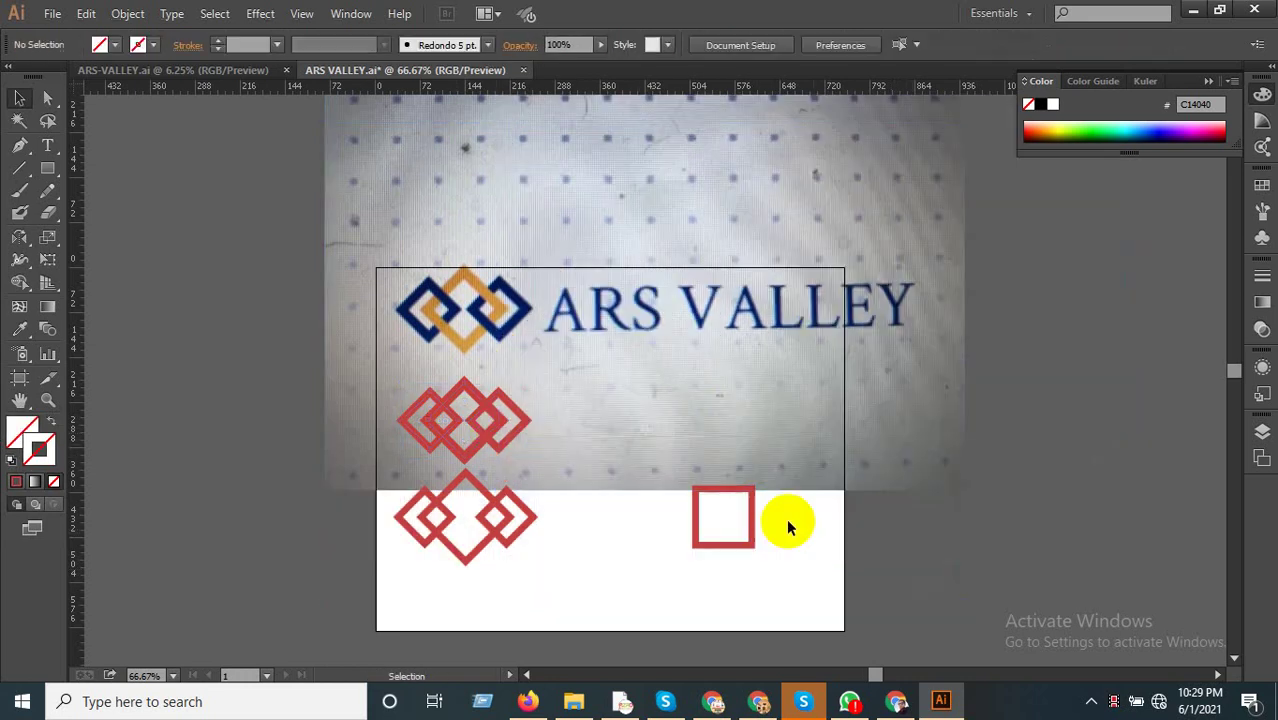
# Select the three red diamonds without the photo and duplicate them to the left, outside the photo's edge.
pyautogui.moveTo(443, 440); pyautogui.dragTo(557, 458)
pyautogui.click(582, 460)
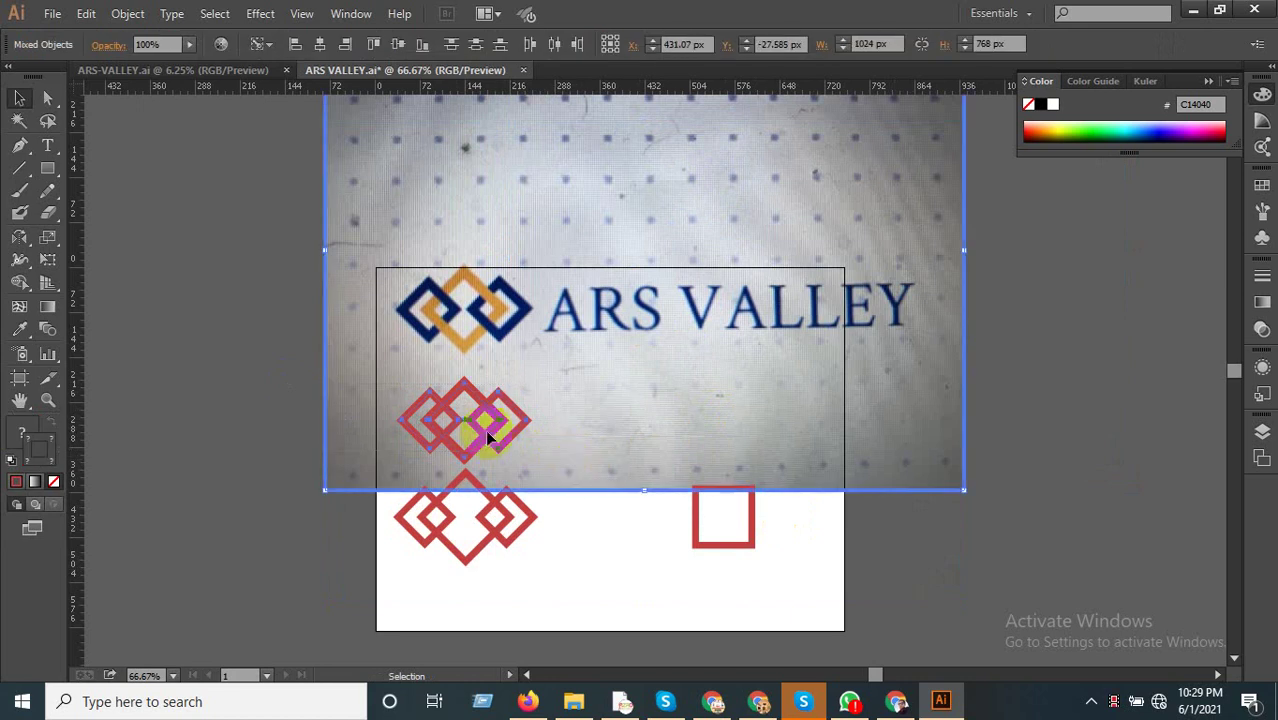
pyautogui.keyDown('shift'); pyautogui.click(400, 380); pyautogui.keyUp('shift')
pyautogui.moveTo(465, 410); pyautogui.dragTo(260, 422)
# Select the three red diamonds over the photo, leaving the photo out, and expand their fill and stroke into shapes.
pyautogui.scroll(3, 442, 442)
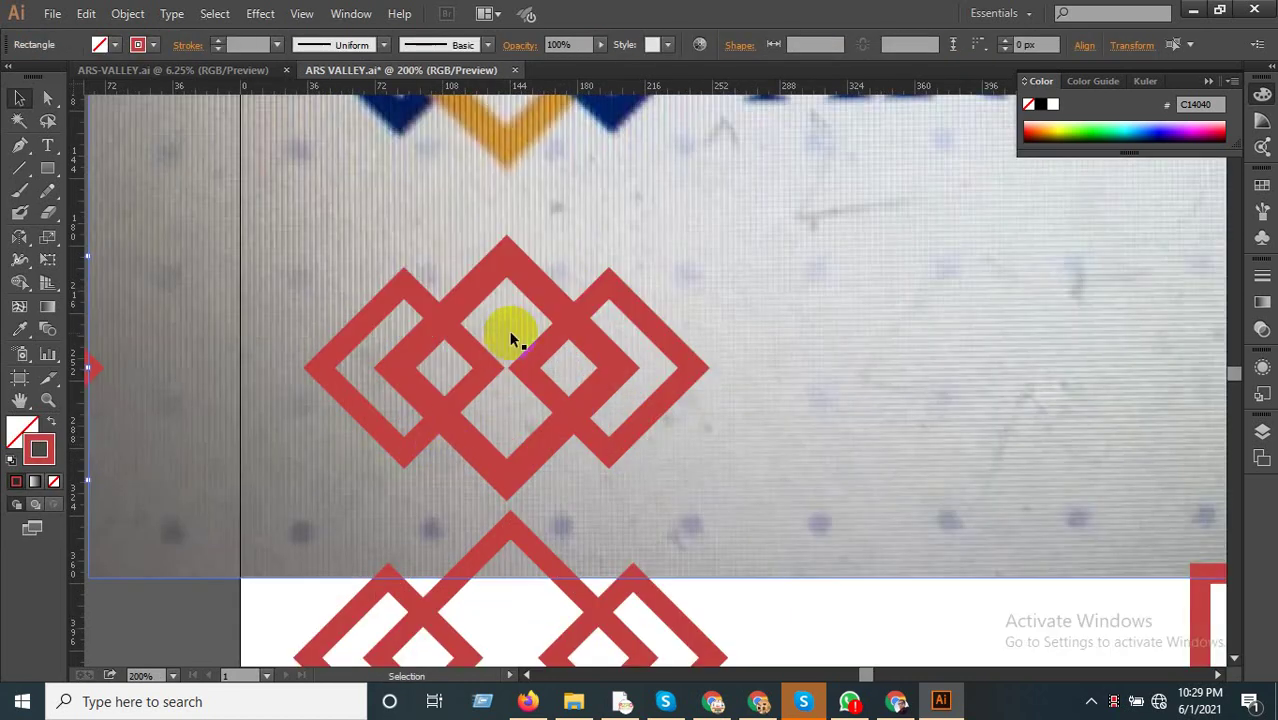
pyautogui.keyDown('shift'); pyautogui.click(612, 288); pyautogui.keyUp('shift')
pyautogui.keyDown('shift'); pyautogui.click(612, 288); pyautogui.keyUp('shift')
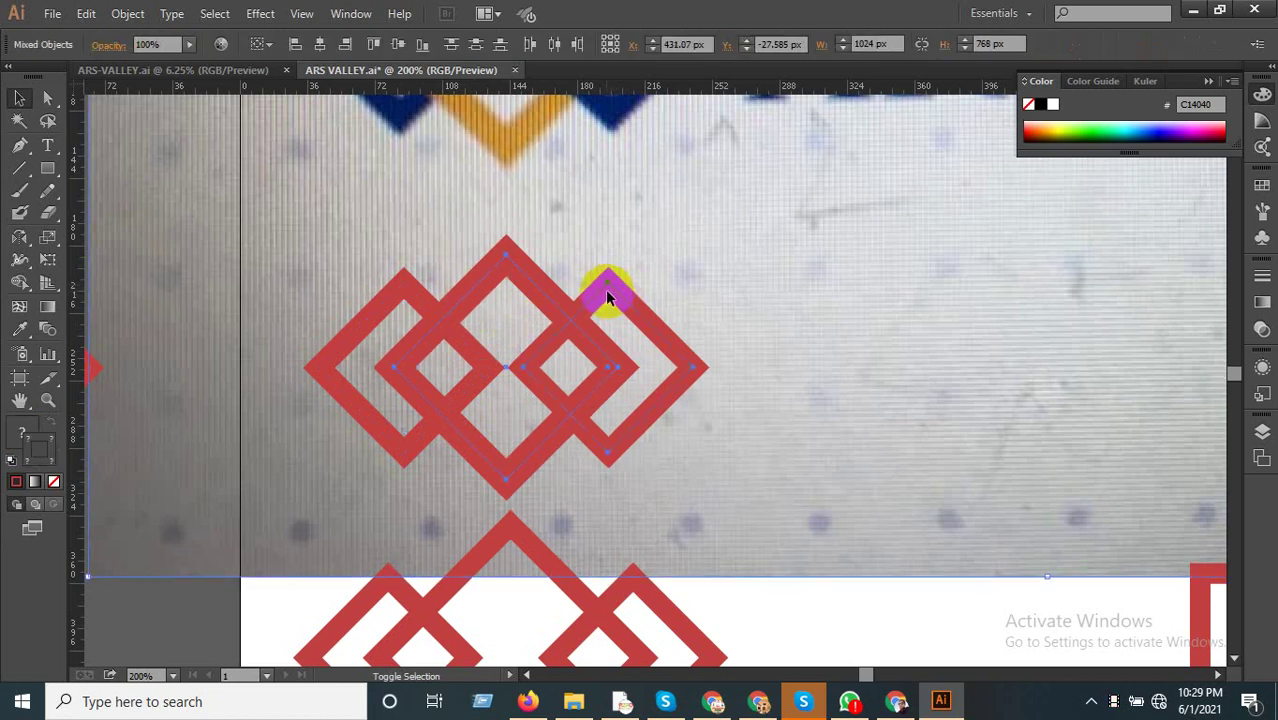
pyautogui.keyDown('shift'); pyautogui.click(390, 311); pyautogui.keyUp('shift')
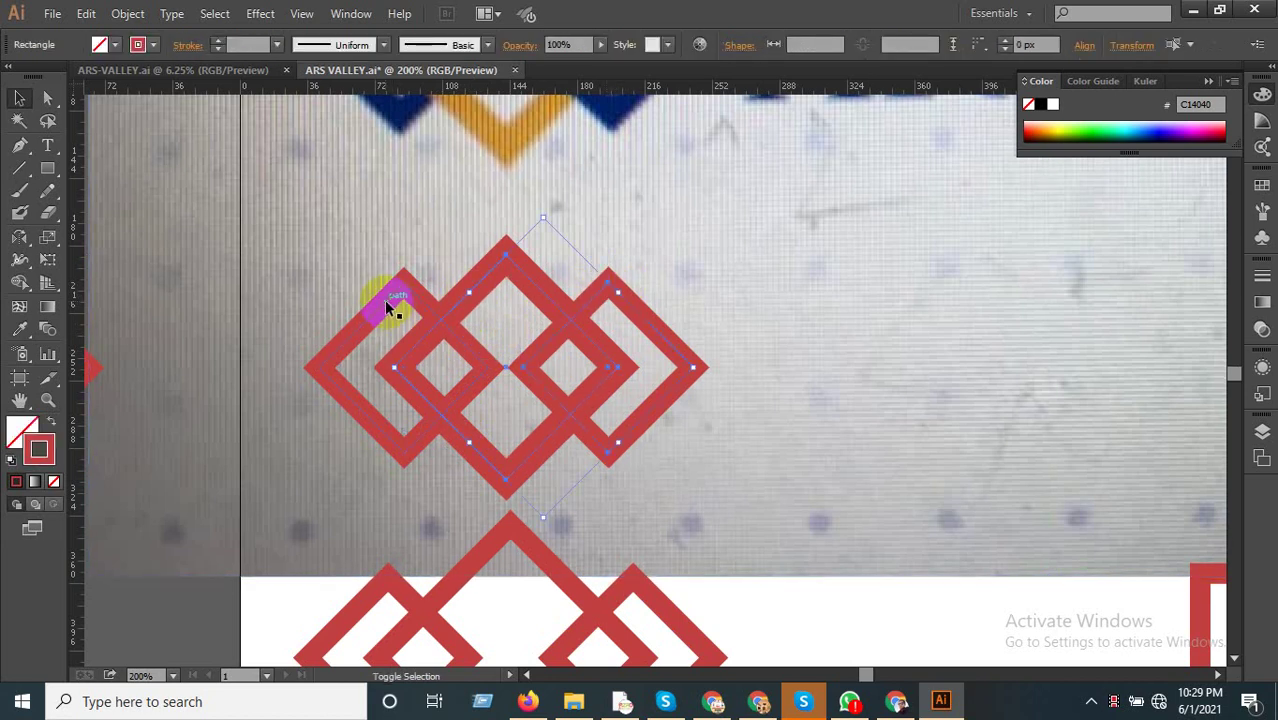
pyautogui.click(124, 14)
pyautogui.click(168, 211)
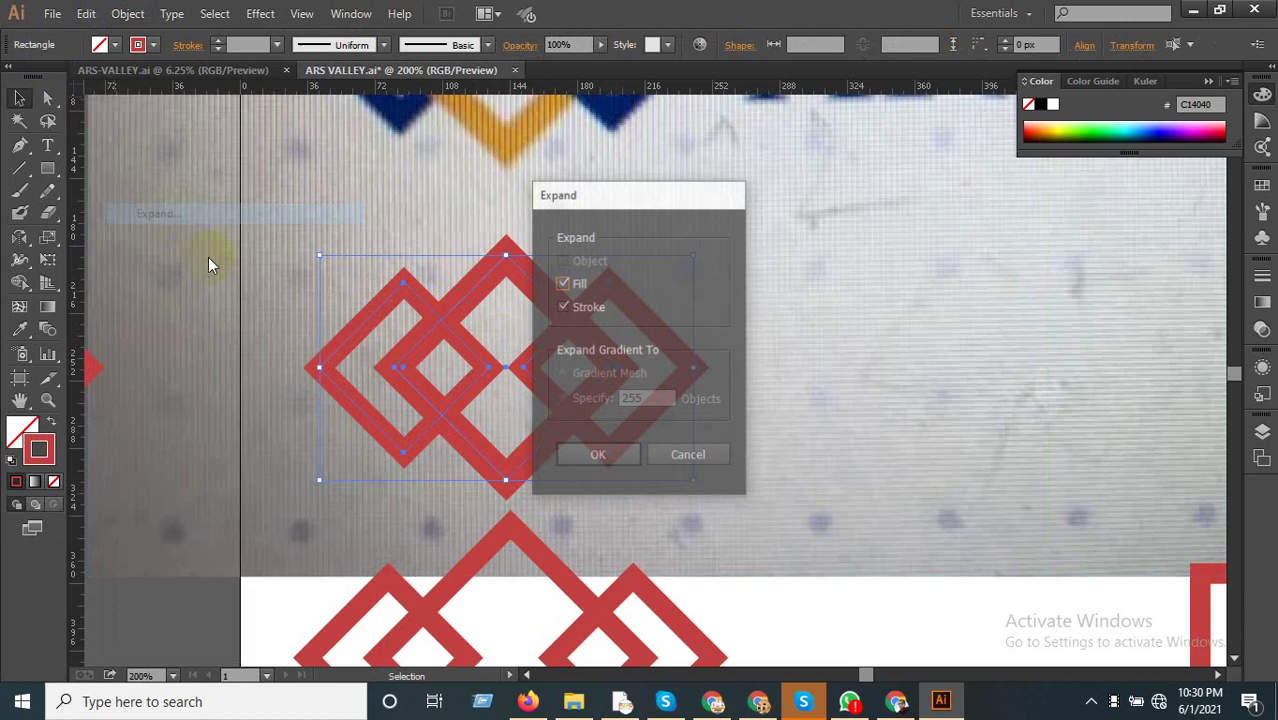
pyautogui.click(598, 456)
pyautogui.hotkey('ctrl', '-')
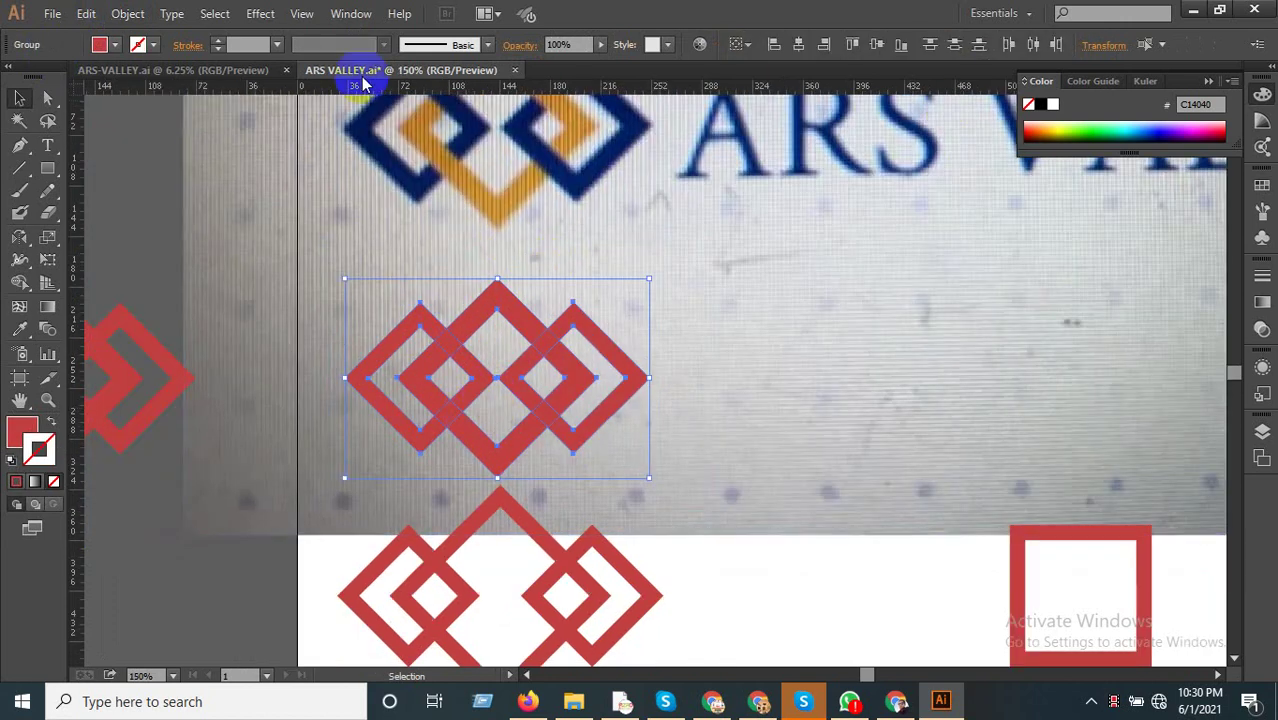
# Divide the expanded diamonds at their overlaps with Pathfinder and ungroup the resulting pieces.
pyautogui.click(351, 13)
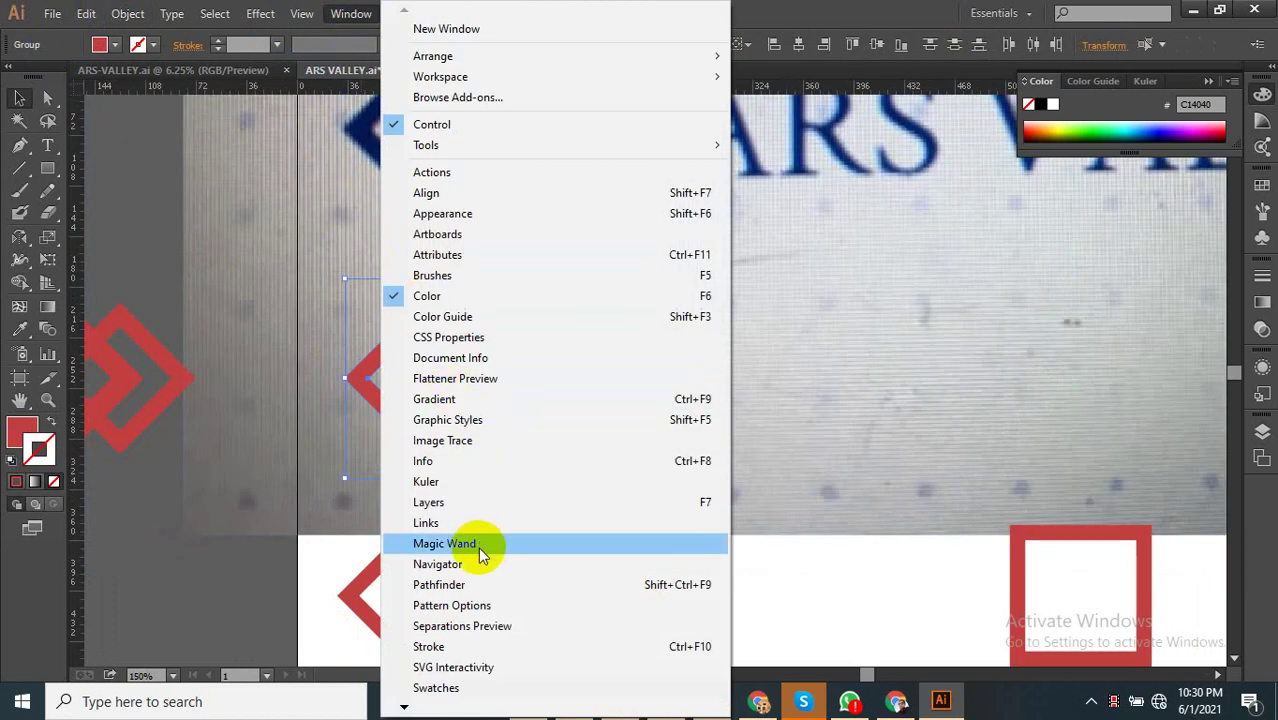
pyautogui.click(469, 584)
pyautogui.click(701, 212)
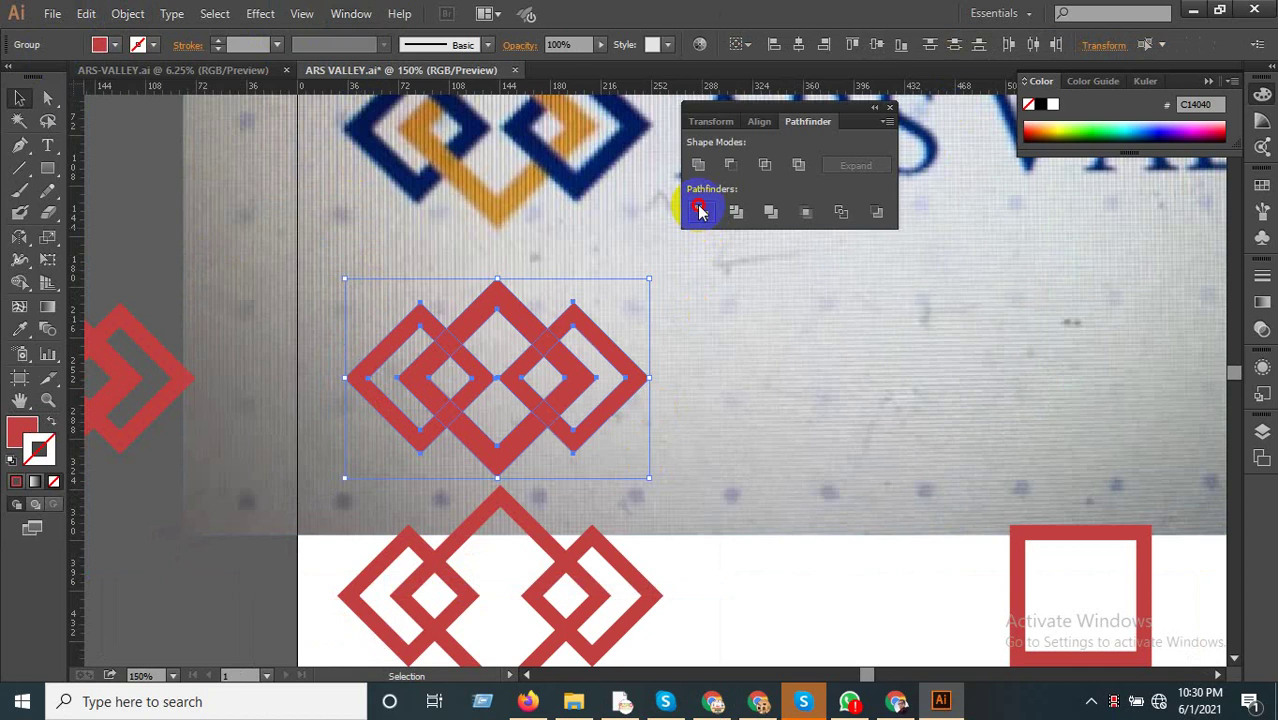
pyautogui.rightClick(460, 358)
pyautogui.click(516, 466)
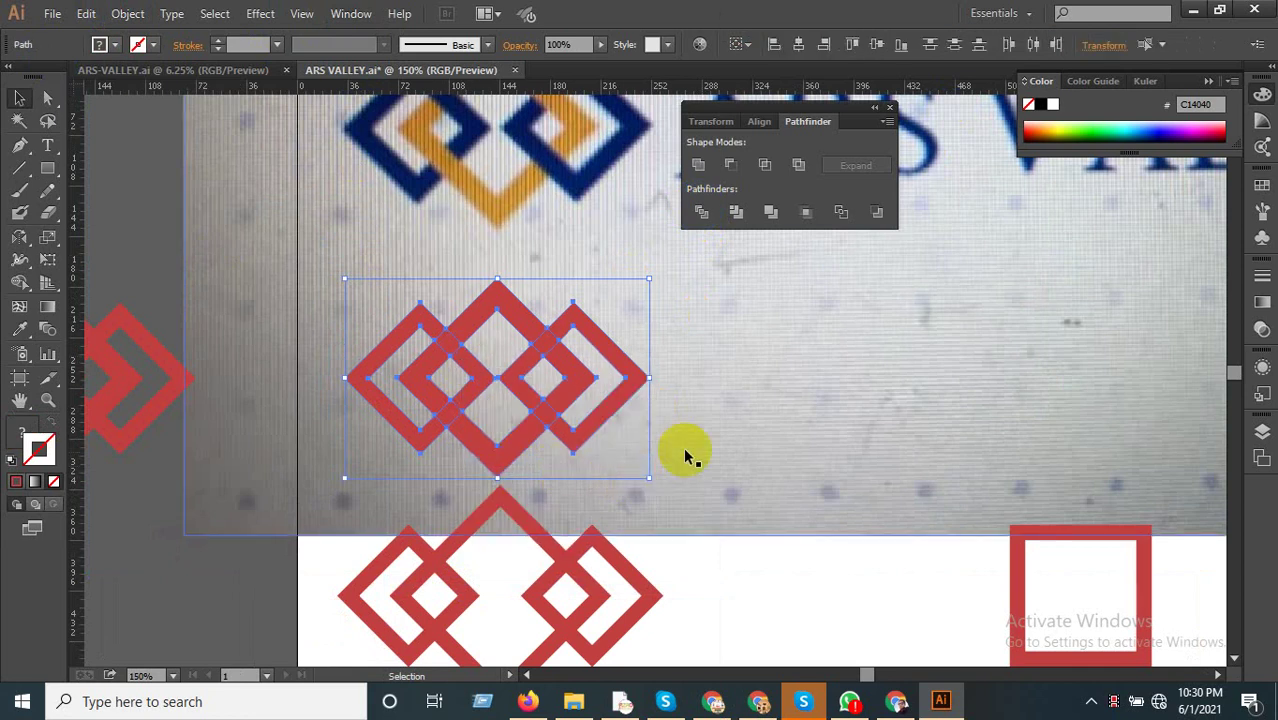
pyautogui.scroll(2, 776, 434)
pyautogui.click(555, 470)
# Select the pieces that form the middle diamond, including its over-crossings, and fill them with the orange sampled from the photo's logo.
pyautogui.click(442, 452)
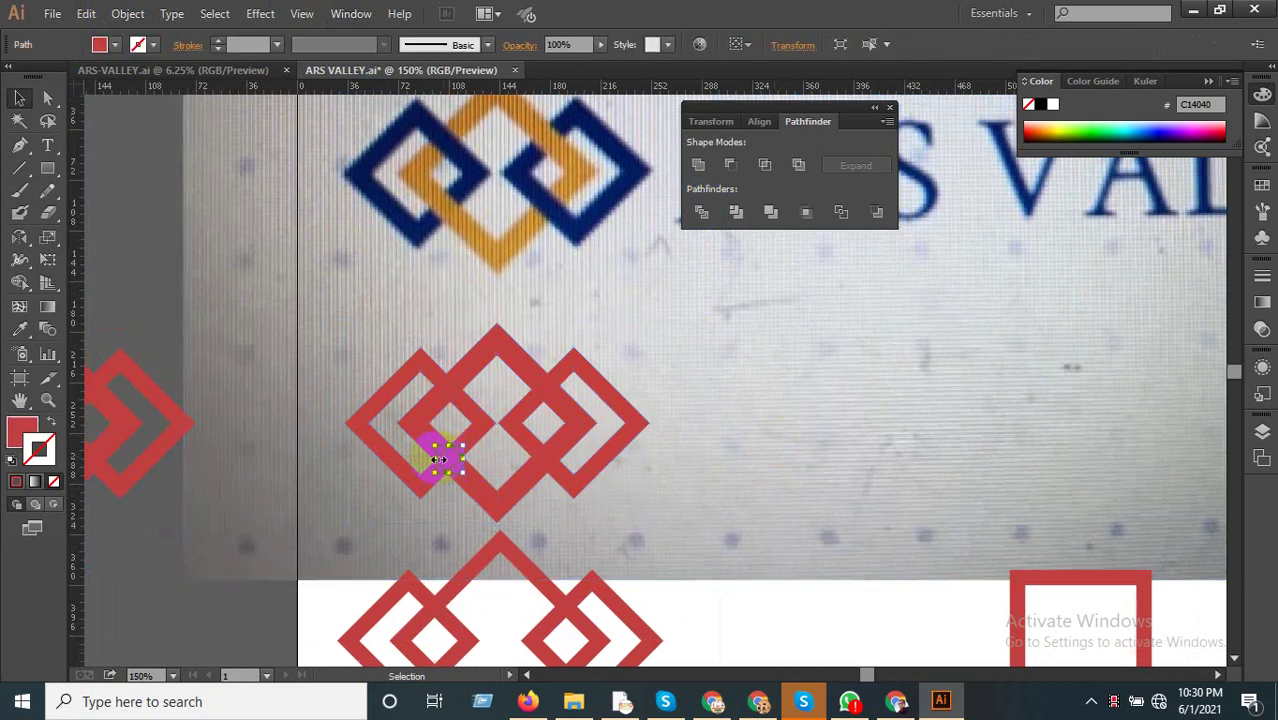
pyautogui.keyDown('shift'); pyautogui.click(480, 350); pyautogui.keyUp('shift')
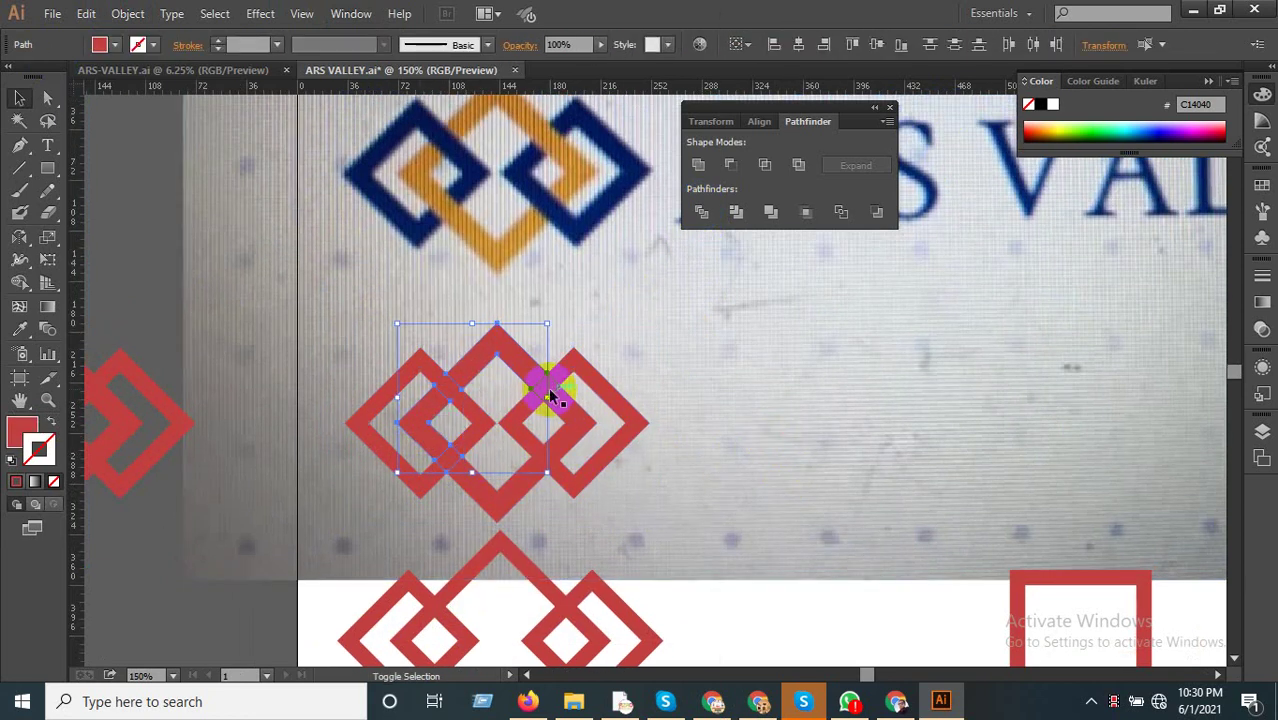
pyautogui.keyDown('shift'); pyautogui.click(552, 396); pyautogui.keyUp('shift')
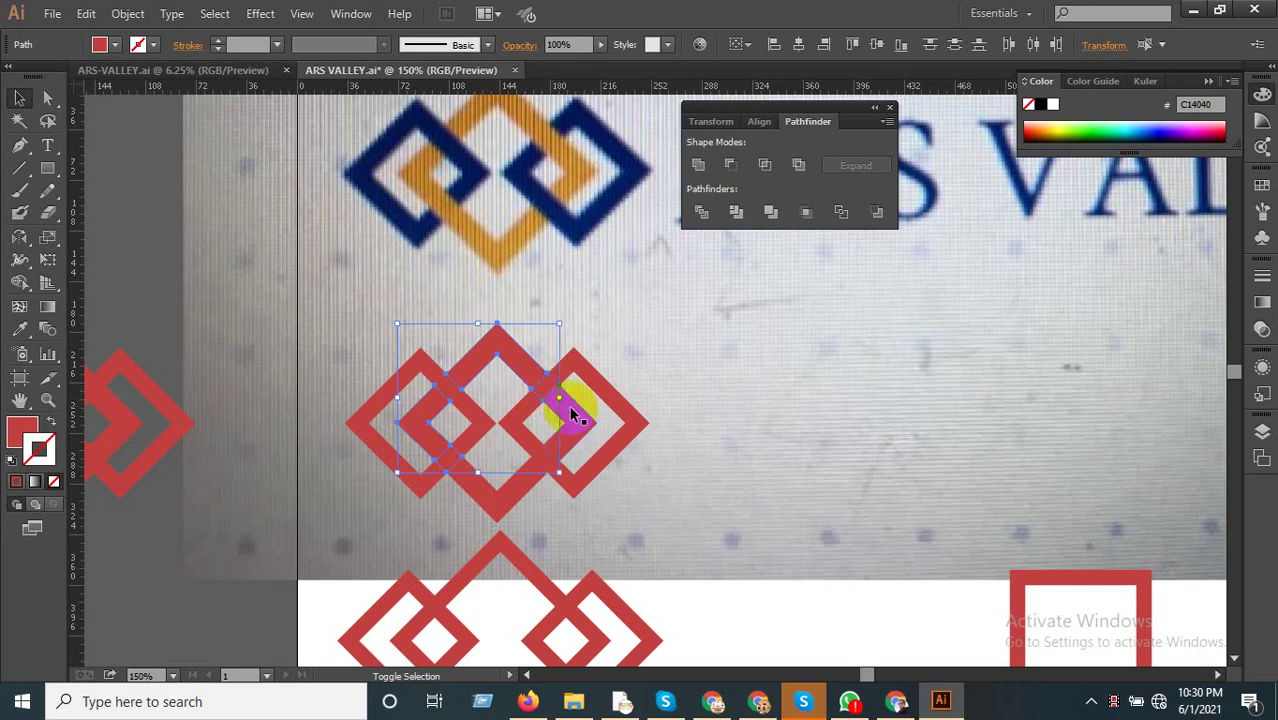
pyautogui.keyDown('shift'); pyautogui.click(502, 491); pyautogui.keyUp('shift')
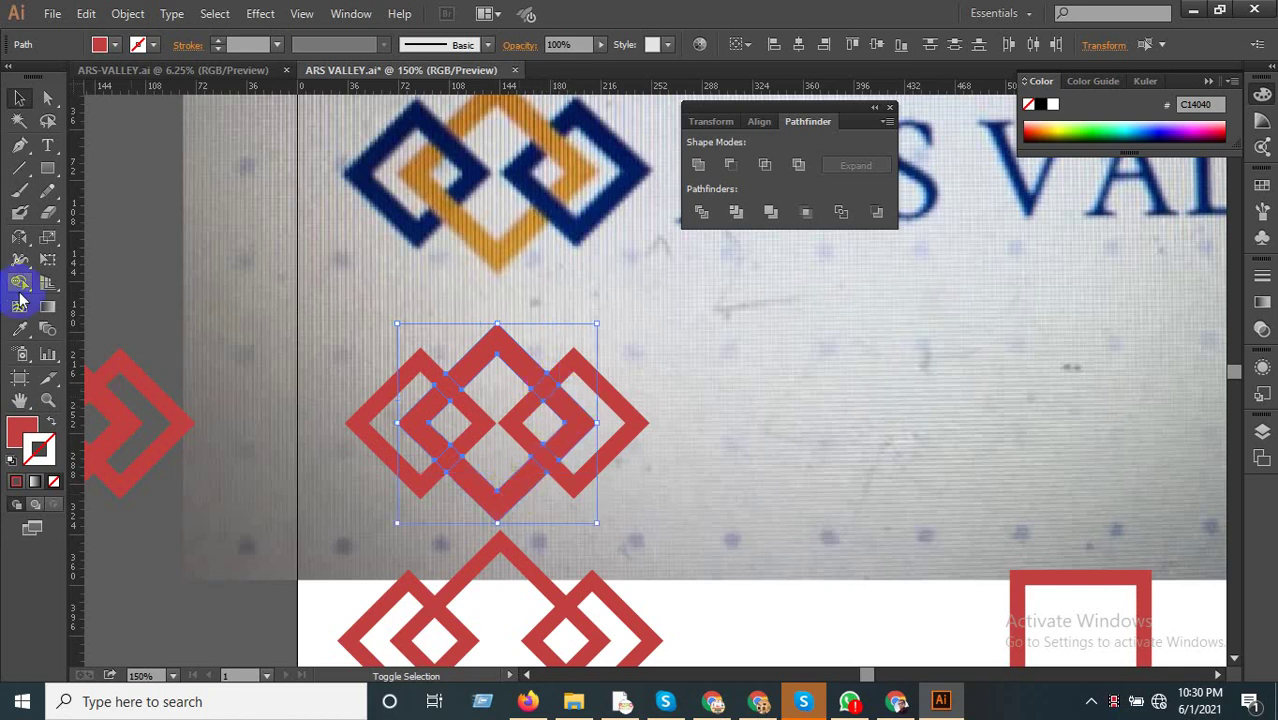
pyautogui.click(19, 329)
pyautogui.click(464, 222)
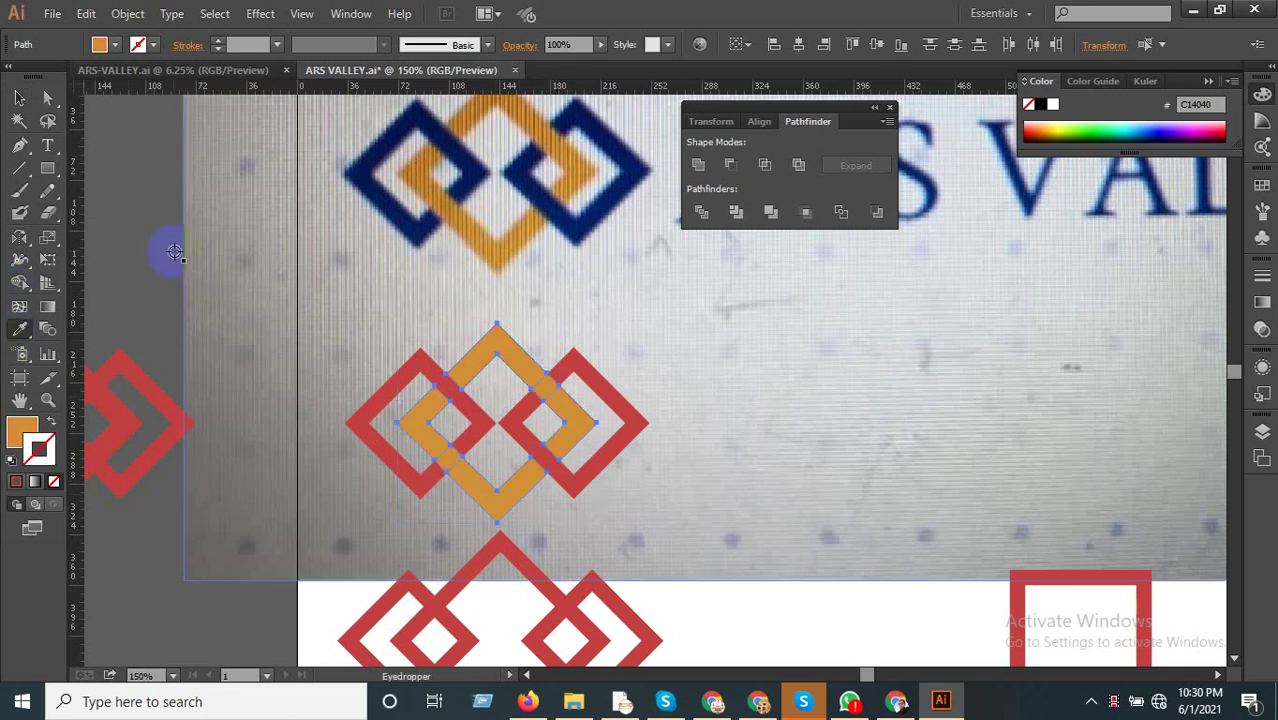
# Group the orange pieces of the middle diamond.
pyautogui.click(19, 98)
pyautogui.rightClick(535, 378)
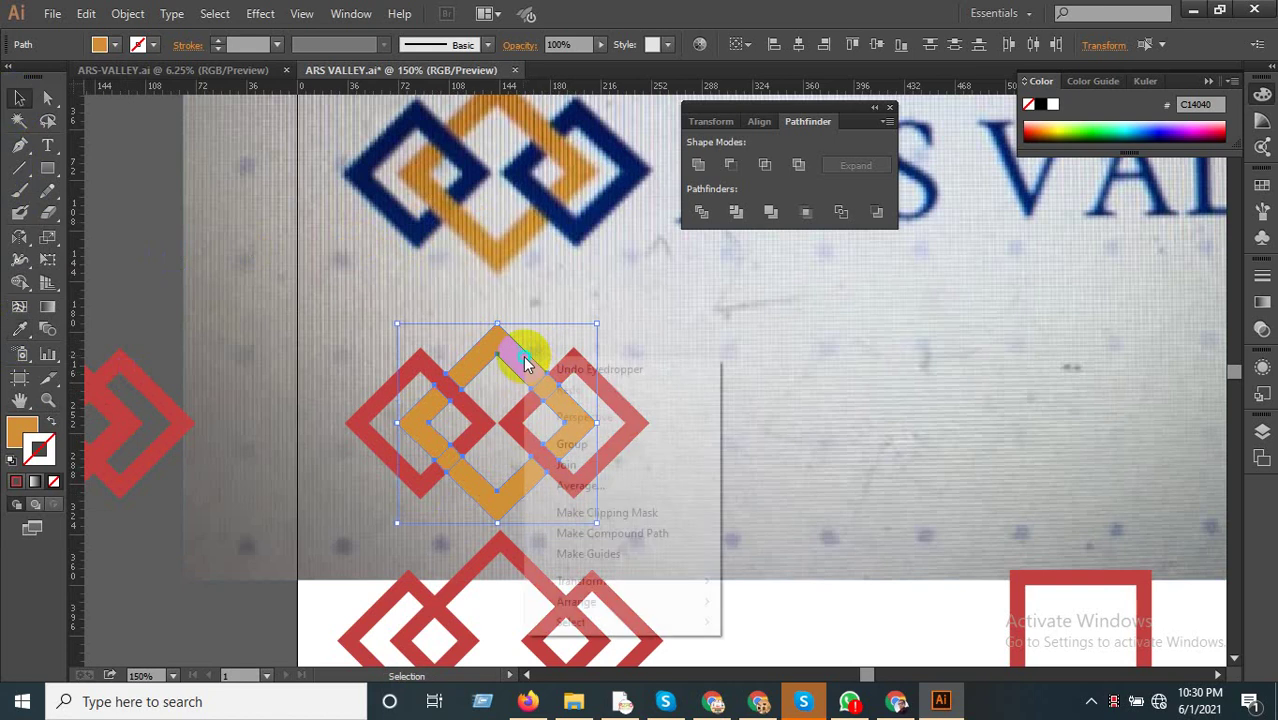
pyautogui.click(568, 442)
pyautogui.click(143, 264)
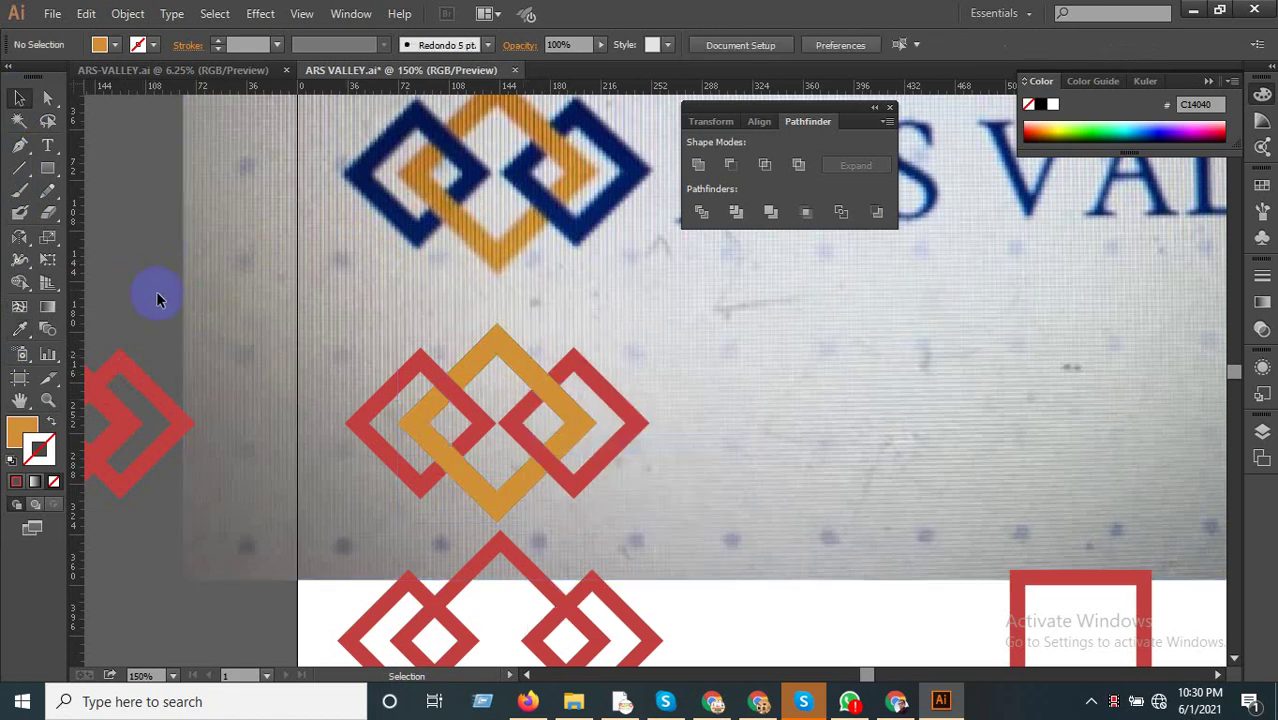
# Fill the remaining red pieces of the left diamond with the navy blue sampled from the photo's logo and group them.
pyautogui.click(474, 420)
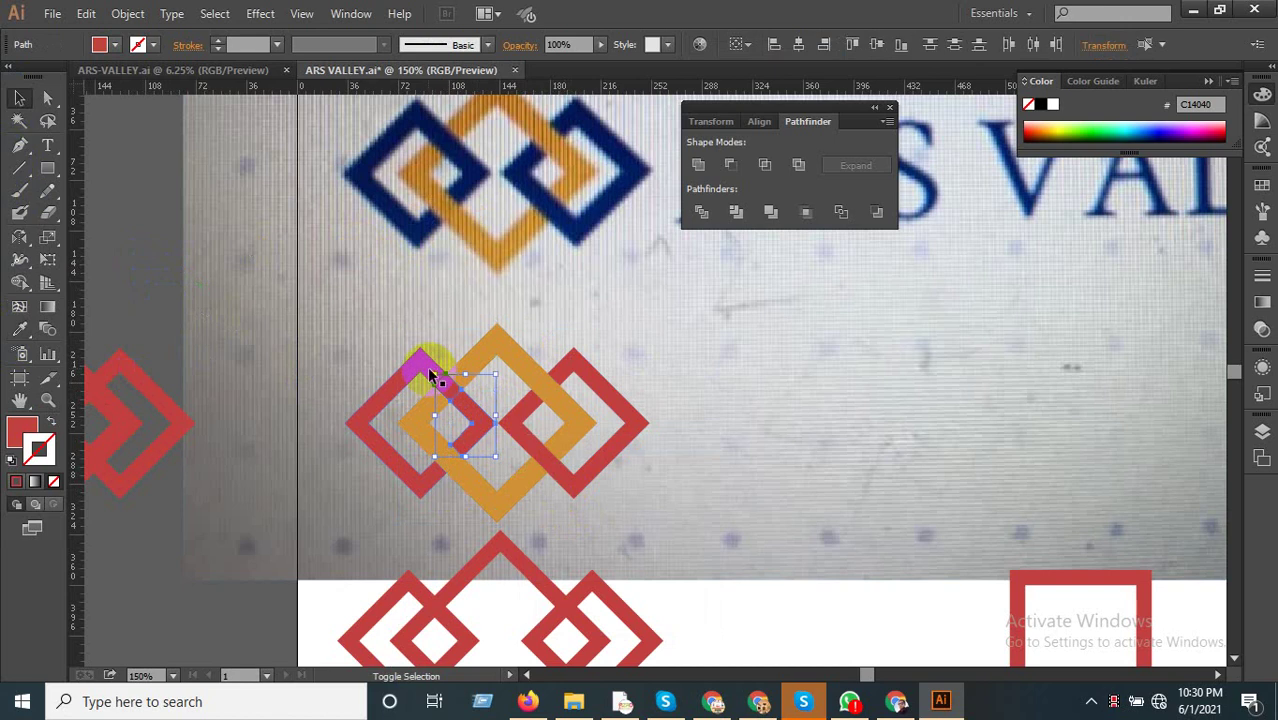
pyautogui.keyDown('shift'); pyautogui.click(415, 437); pyautogui.keyUp('shift')
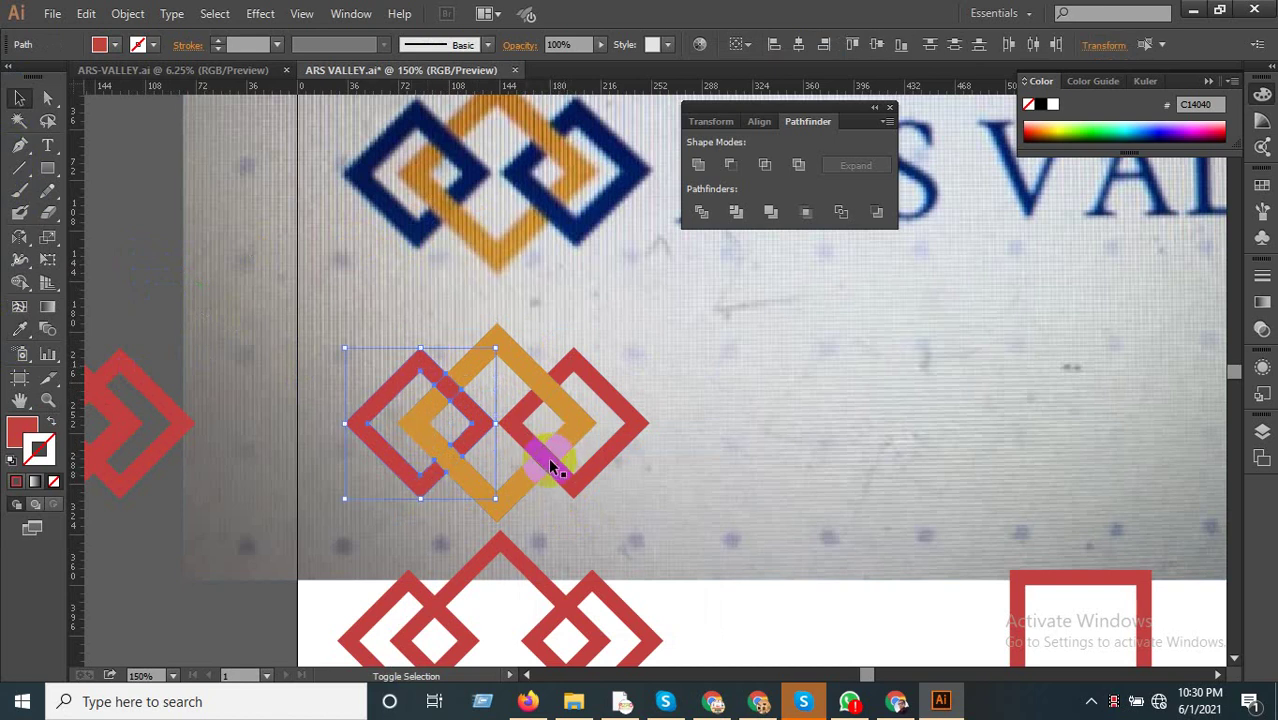
pyautogui.click(24, 335)
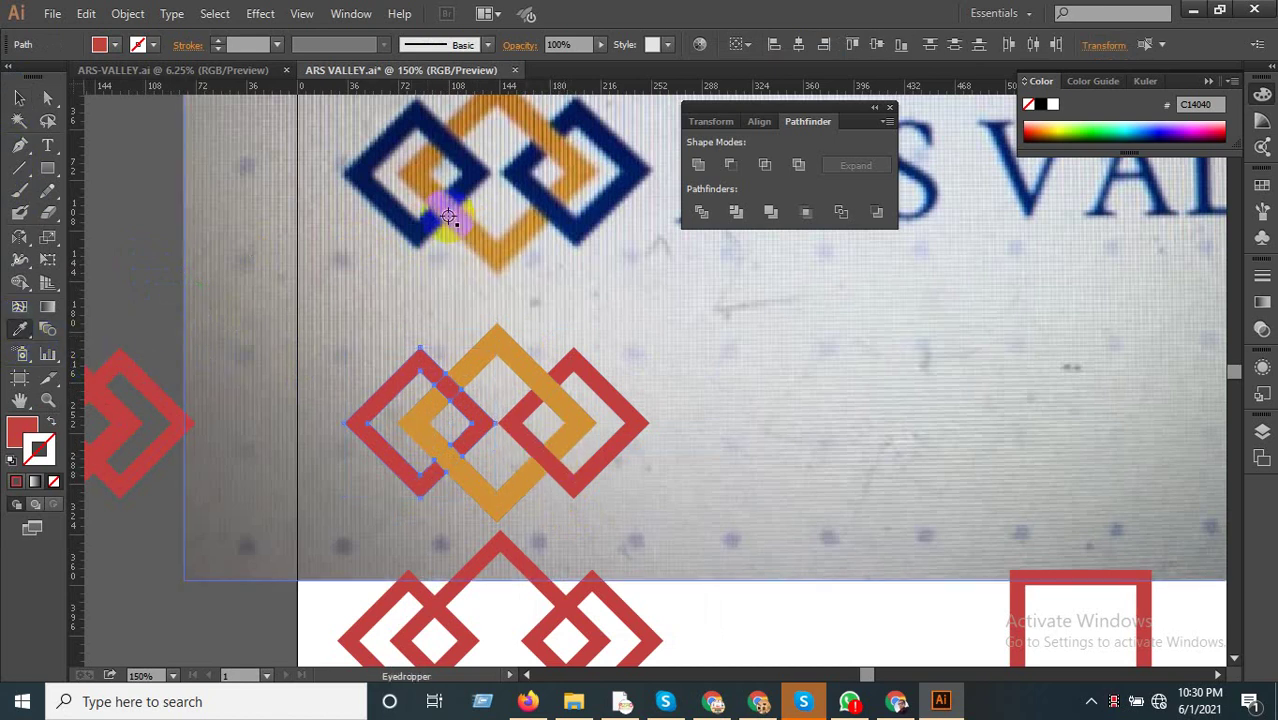
pyautogui.click(400, 228)
pyautogui.click(20, 100)
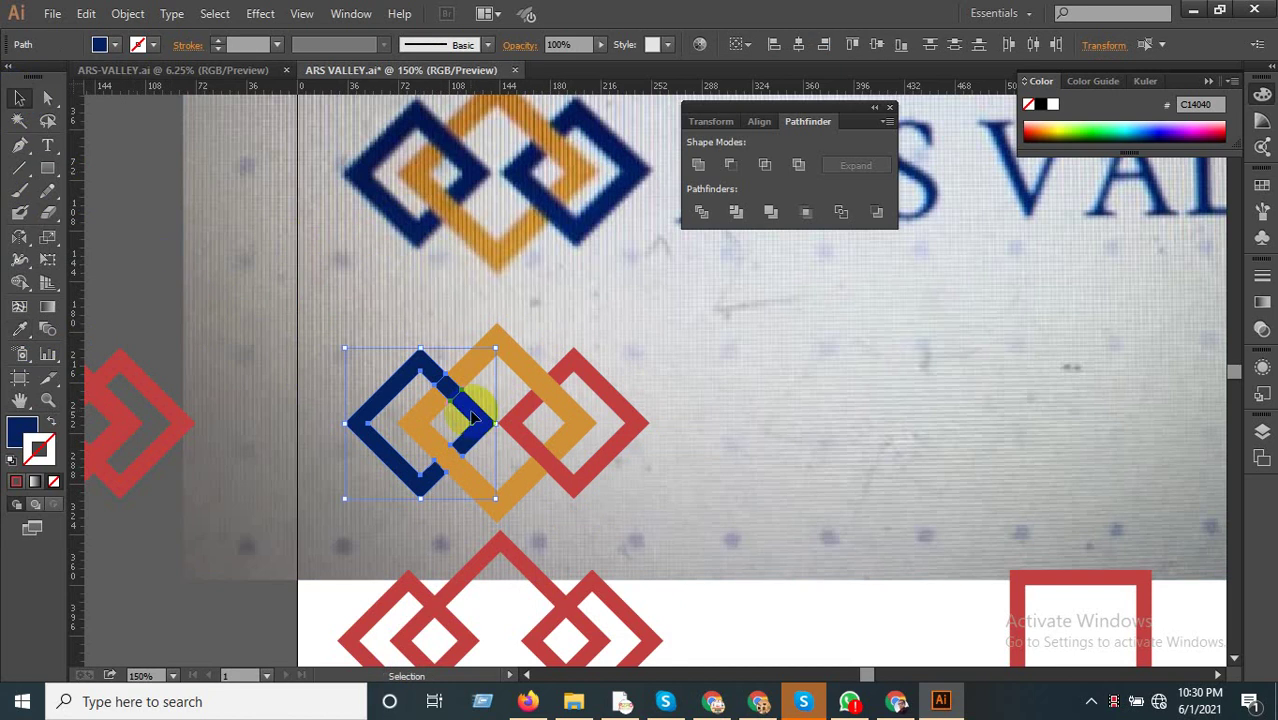
pyautogui.rightClick(428, 358)
pyautogui.click(478, 451)
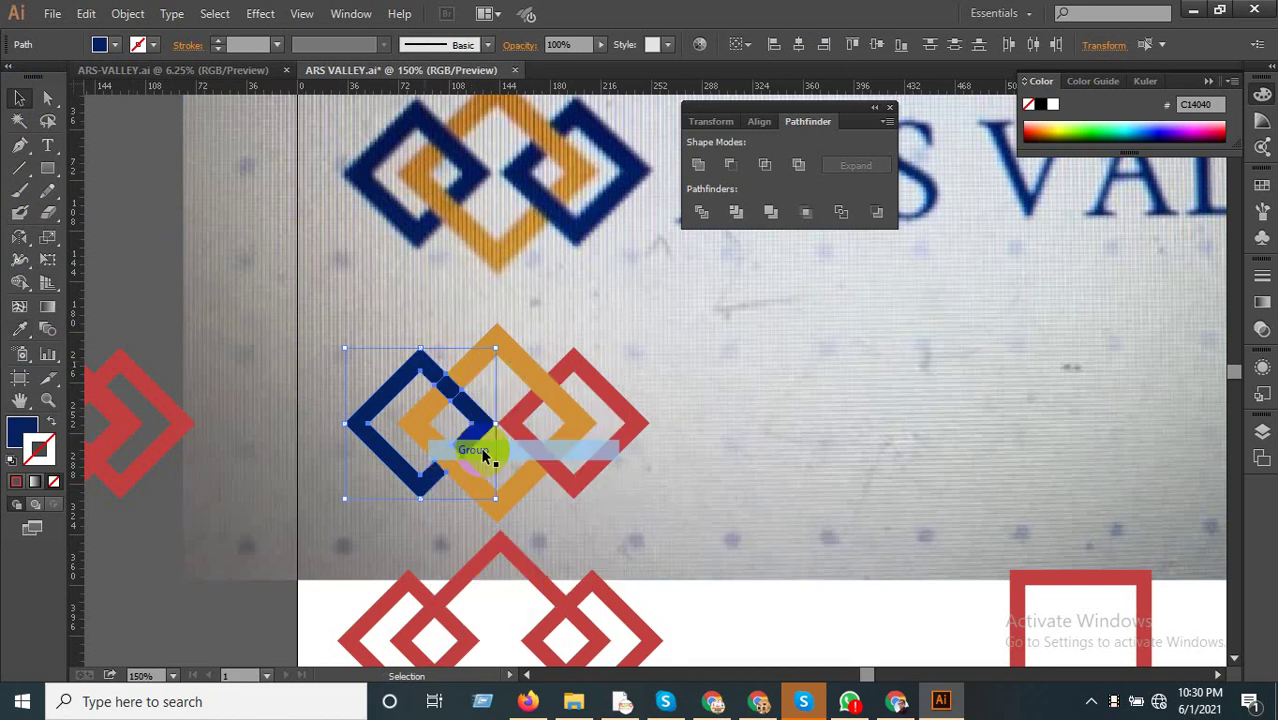
# Select the remaining red pieces of the right diamond and fill them with the navy blue sampled from the photo's logo.
pyautogui.click(584, 368)
pyautogui.keyDown('shift'); pyautogui.click(538, 478); pyautogui.keyUp('shift')
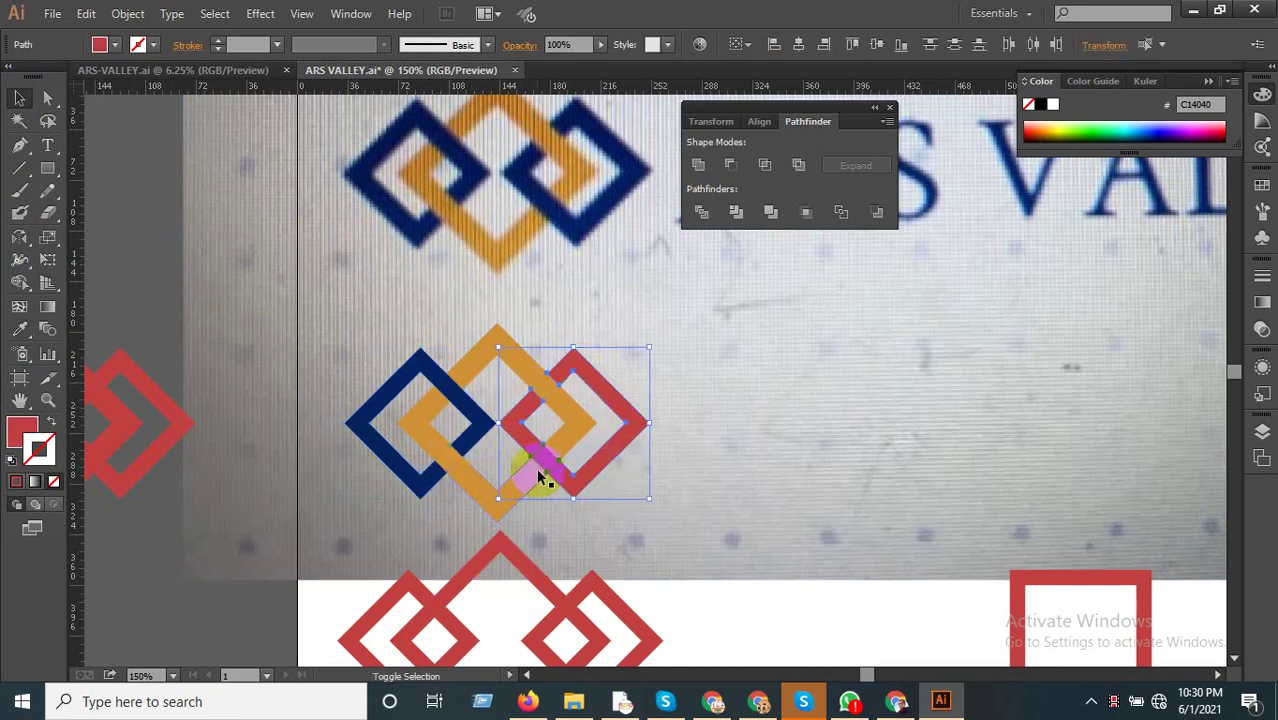
pyautogui.keyDown('shift'); pyautogui.click(587, 480); pyautogui.keyUp('shift')
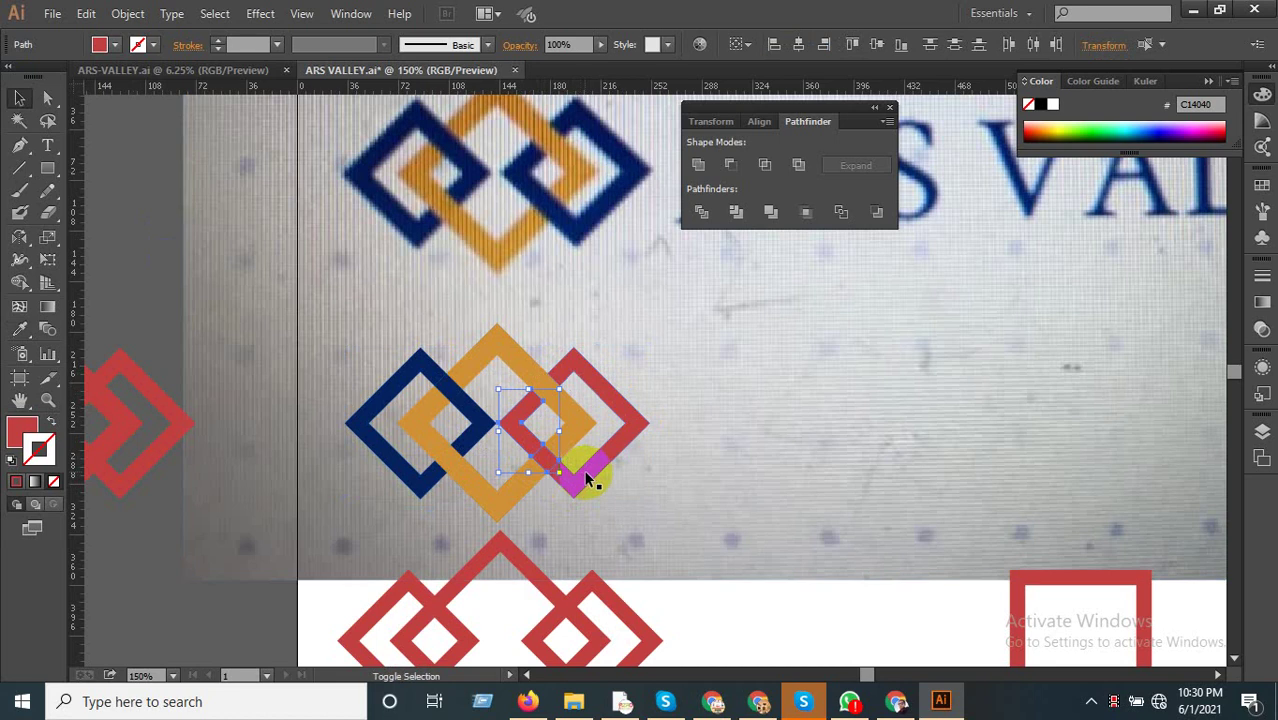
pyautogui.keyDown('shift'); pyautogui.click(582, 477); pyautogui.keyUp('shift')
pyautogui.press('i')
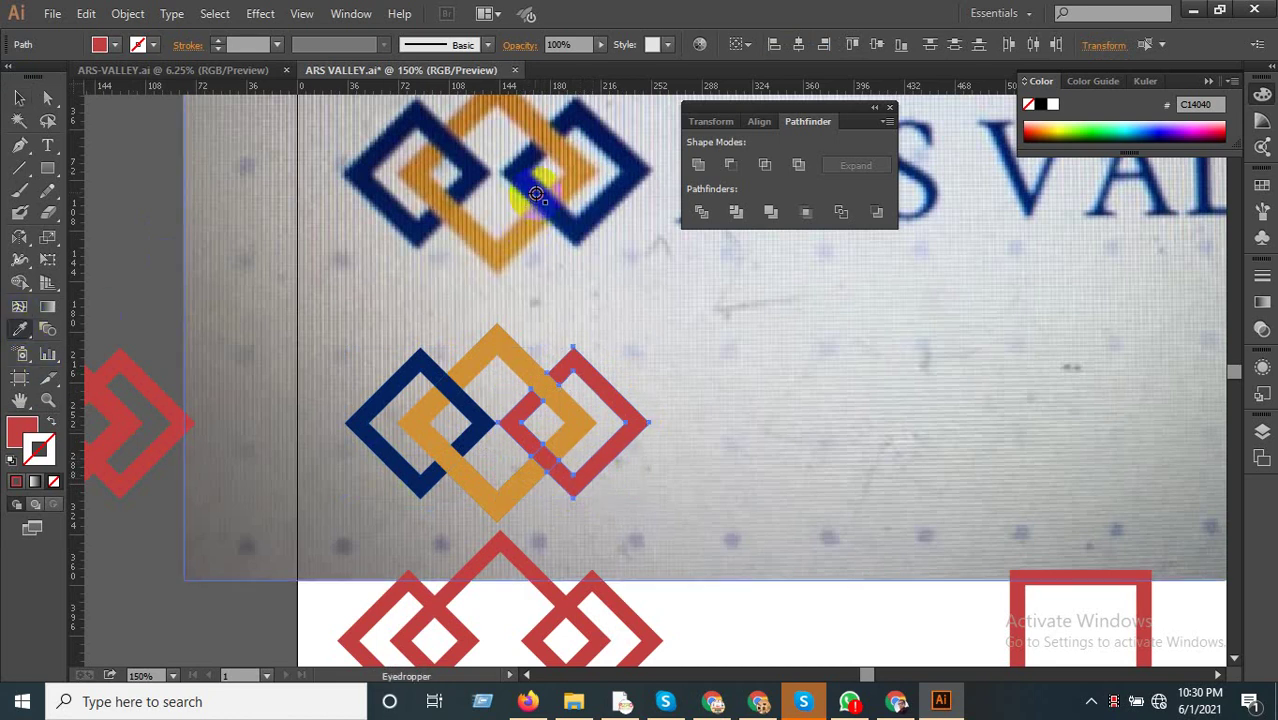
pyautogui.click(537, 194)
# Group the navy pieces of the right diamond and clear the selection.
pyautogui.click(19, 97)
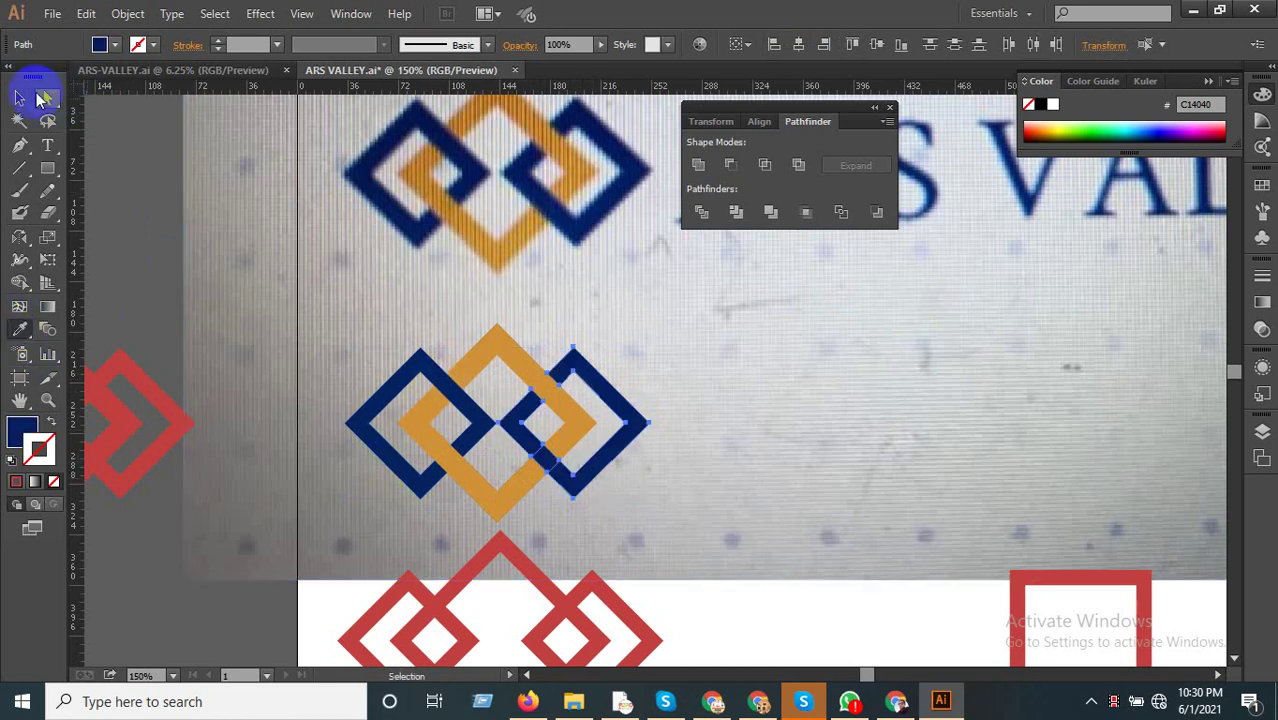
pyautogui.click(599, 472)
pyautogui.rightClick(599, 397)
pyautogui.click(633, 462)
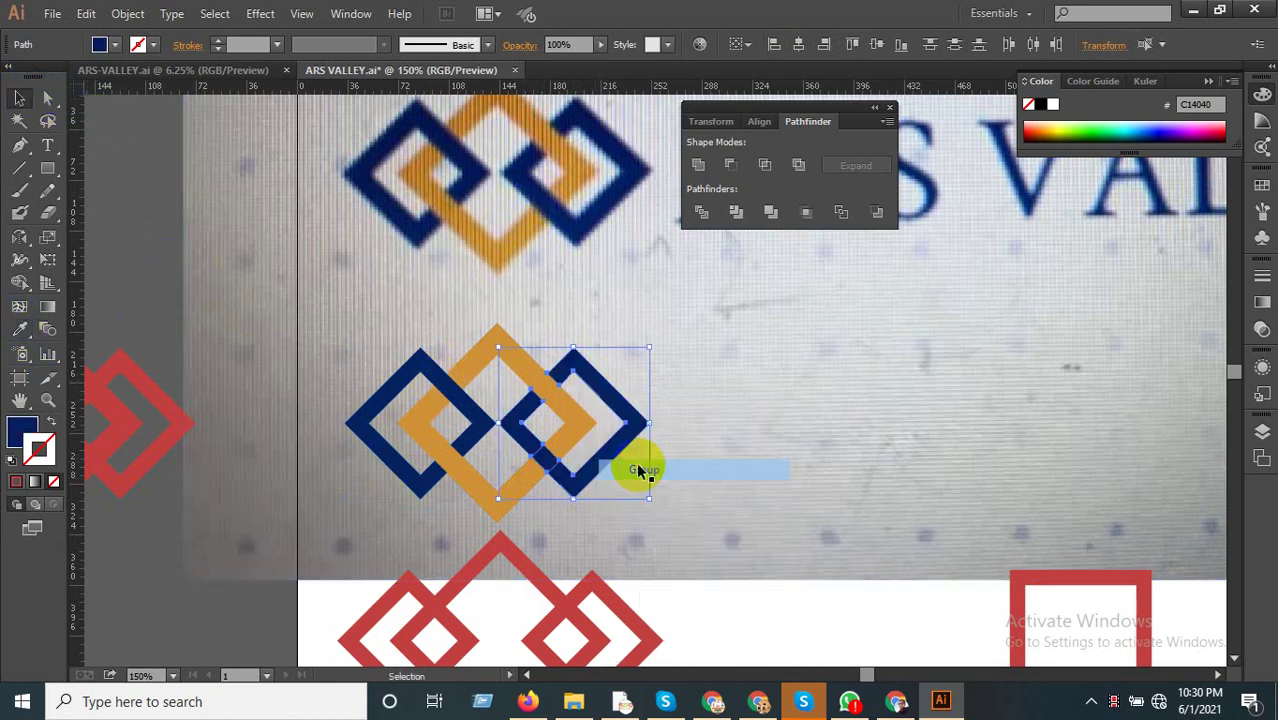
pyautogui.click(476, 457)
# Examine the gap between the navy diamonds' inner corners and compare the coloured emblem with the photo's logo and the red diamonds below it.
pyautogui.scroll(2, 478, 460)
pyautogui.scroll(-1, 453, 494)
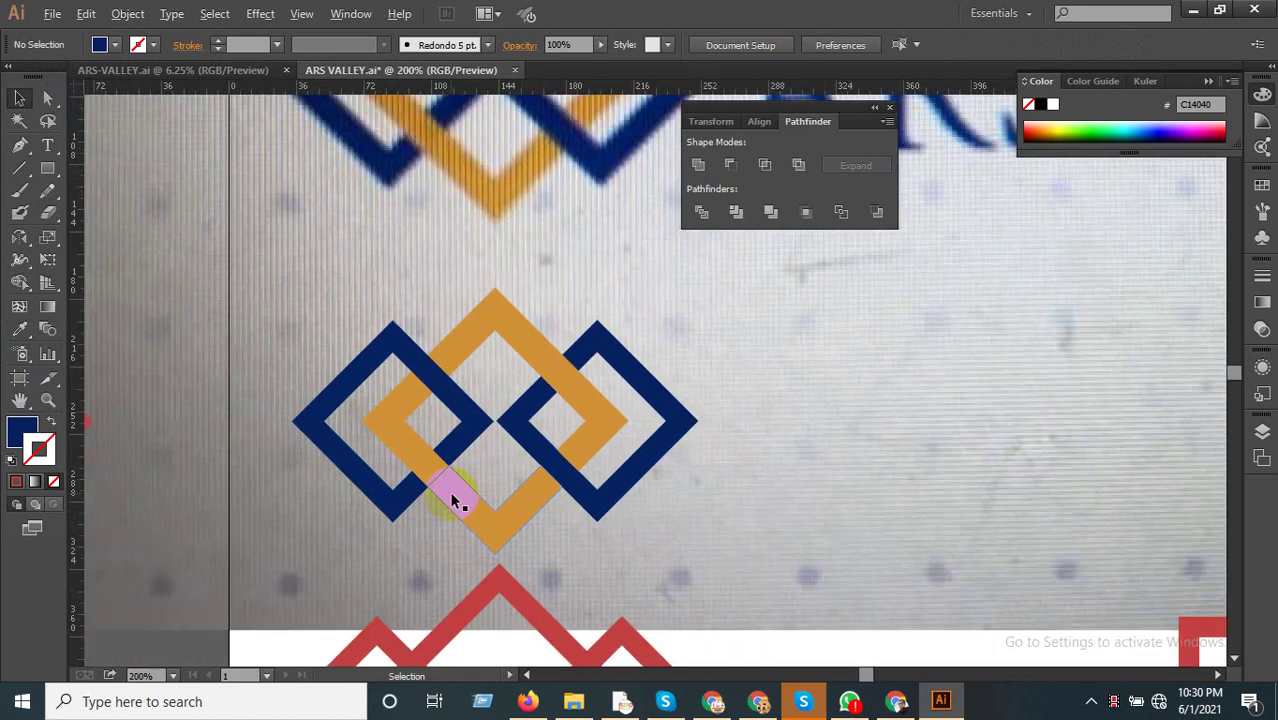
pyautogui.scroll(5, 517, 410)
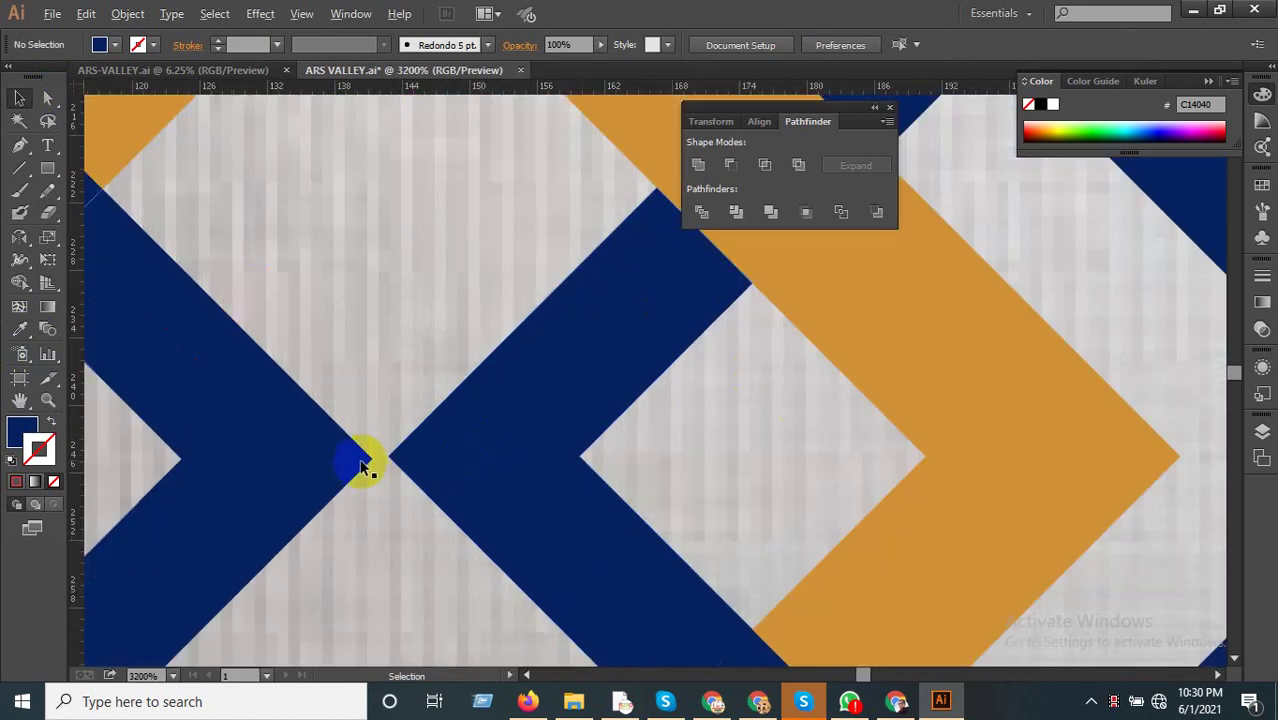
pyautogui.scroll(5, 368, 460)
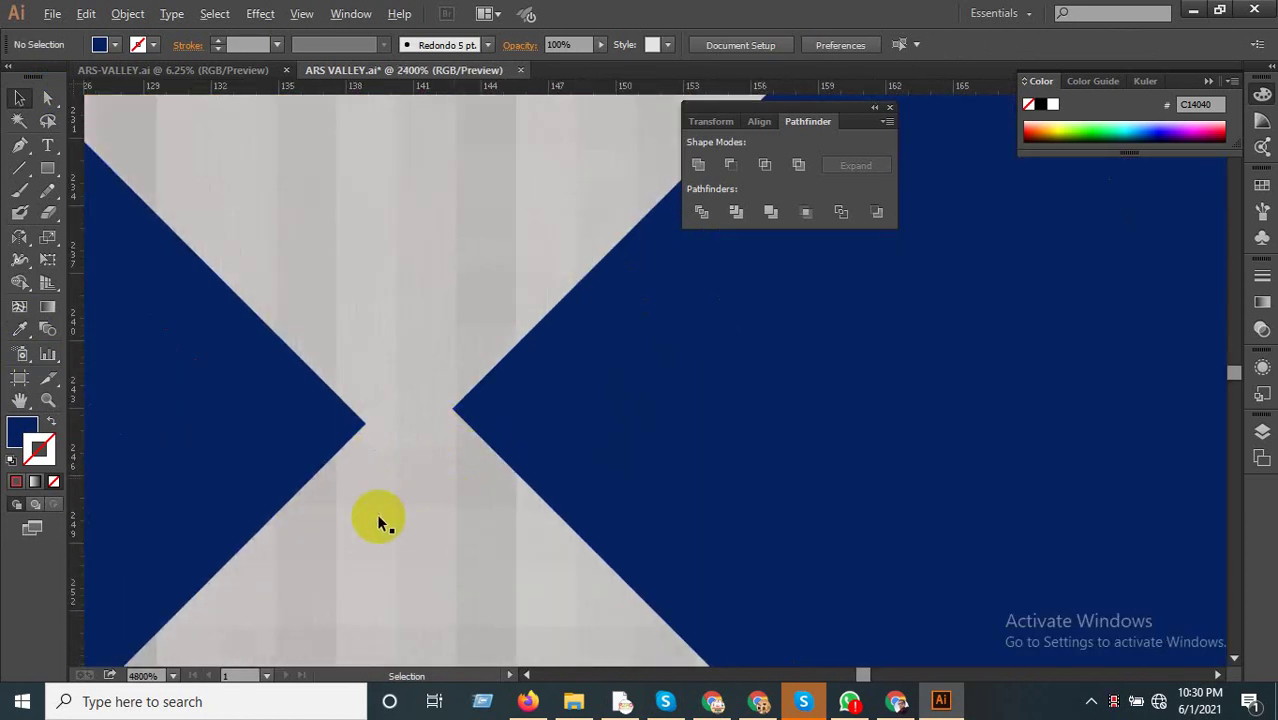
pyautogui.scroll(-8, 390, 525)
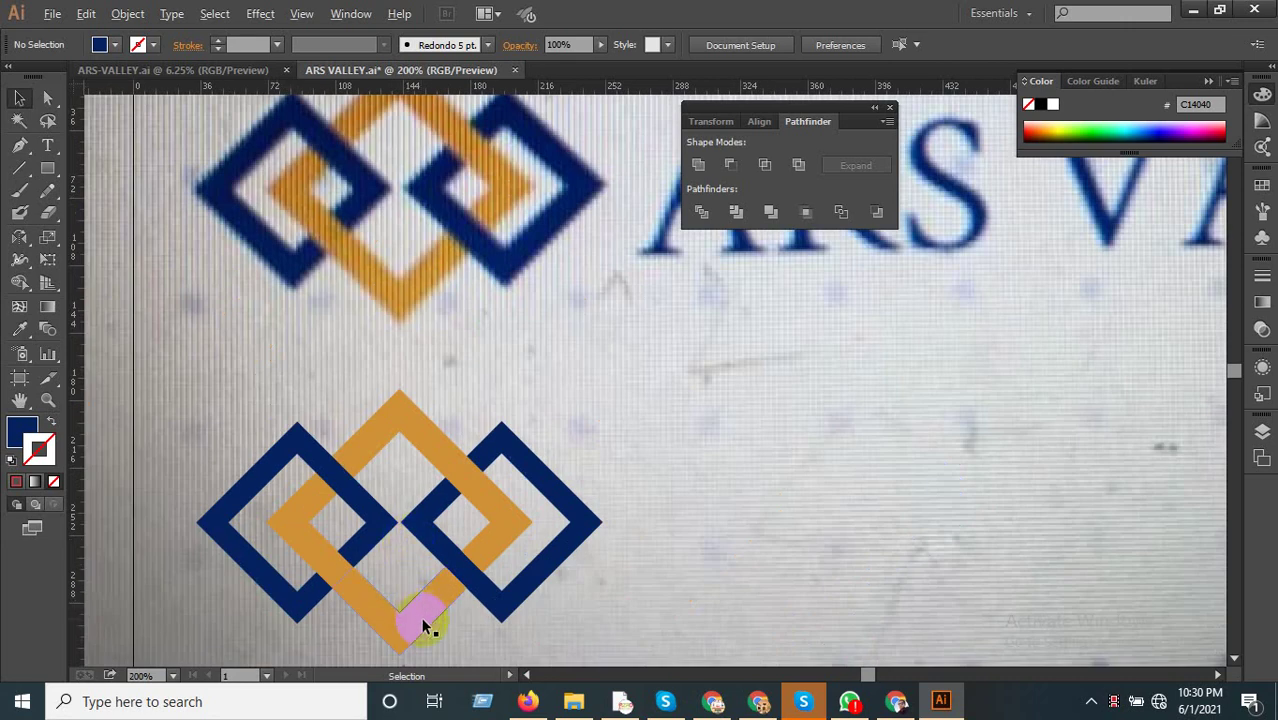
pyautogui.scroll(-2, 418, 614)
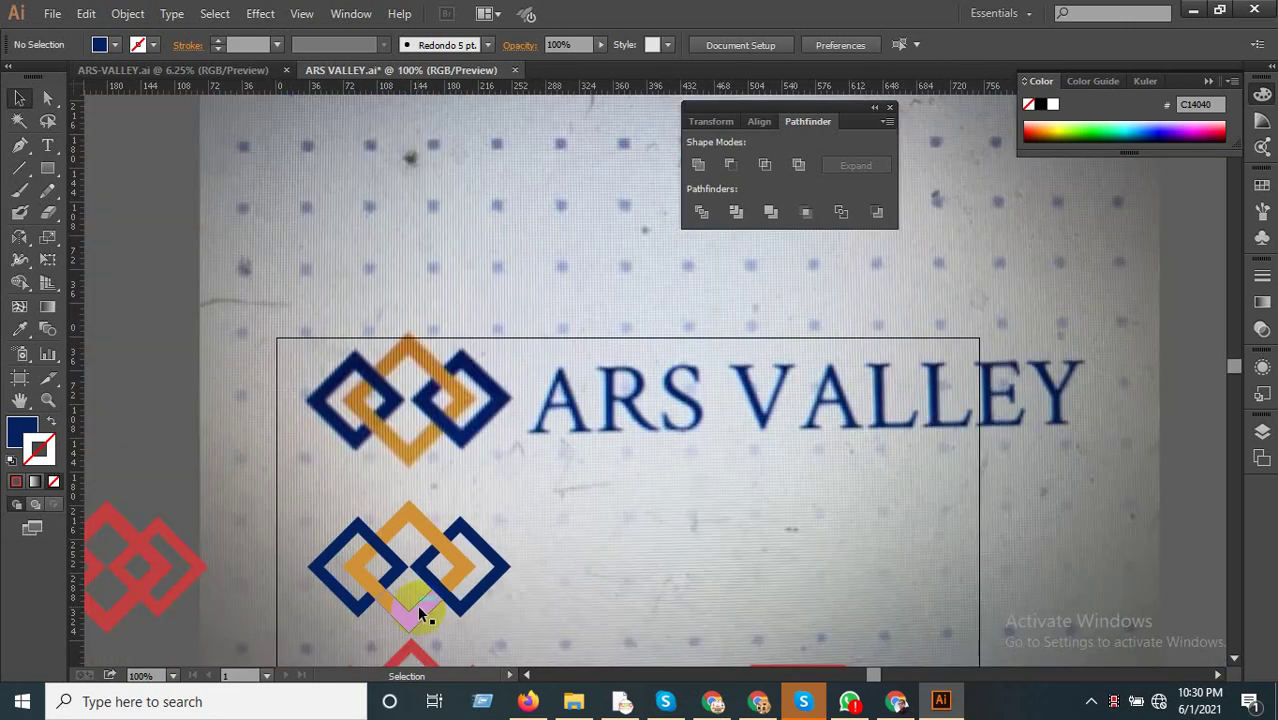
pyautogui.scroll(-1, 415, 620)
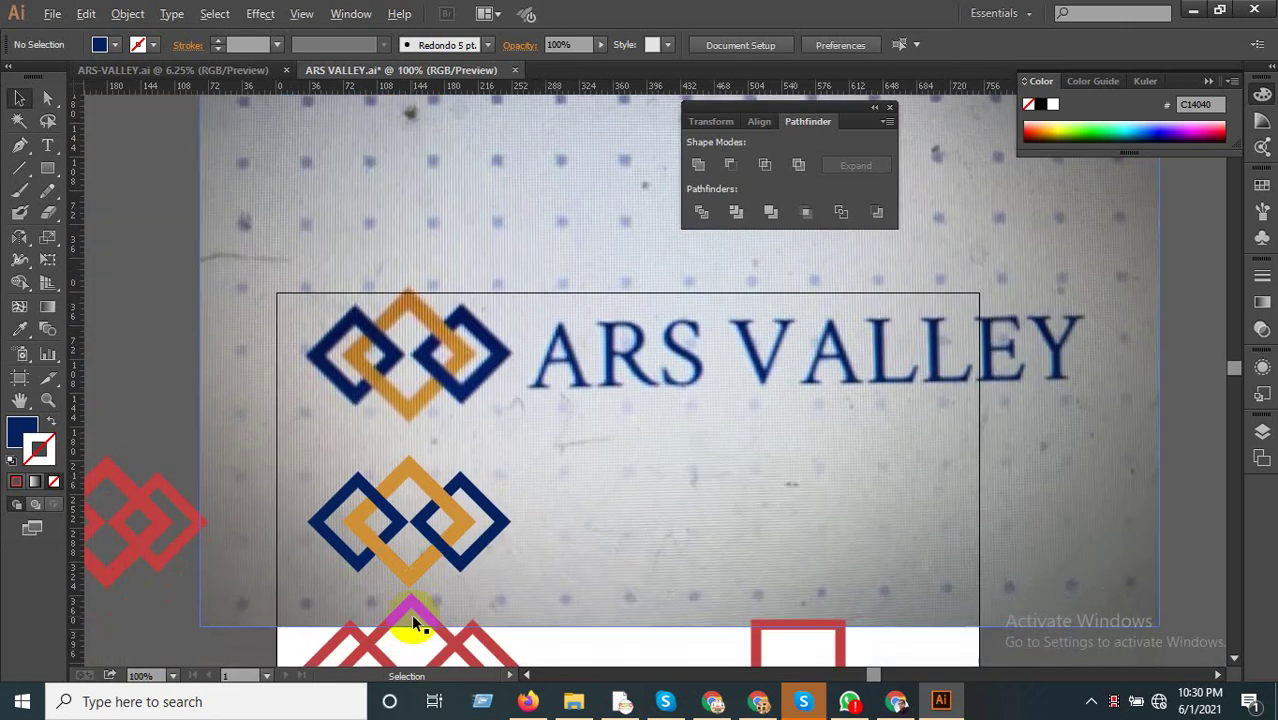
pyautogui.scroll(3, 412, 620)
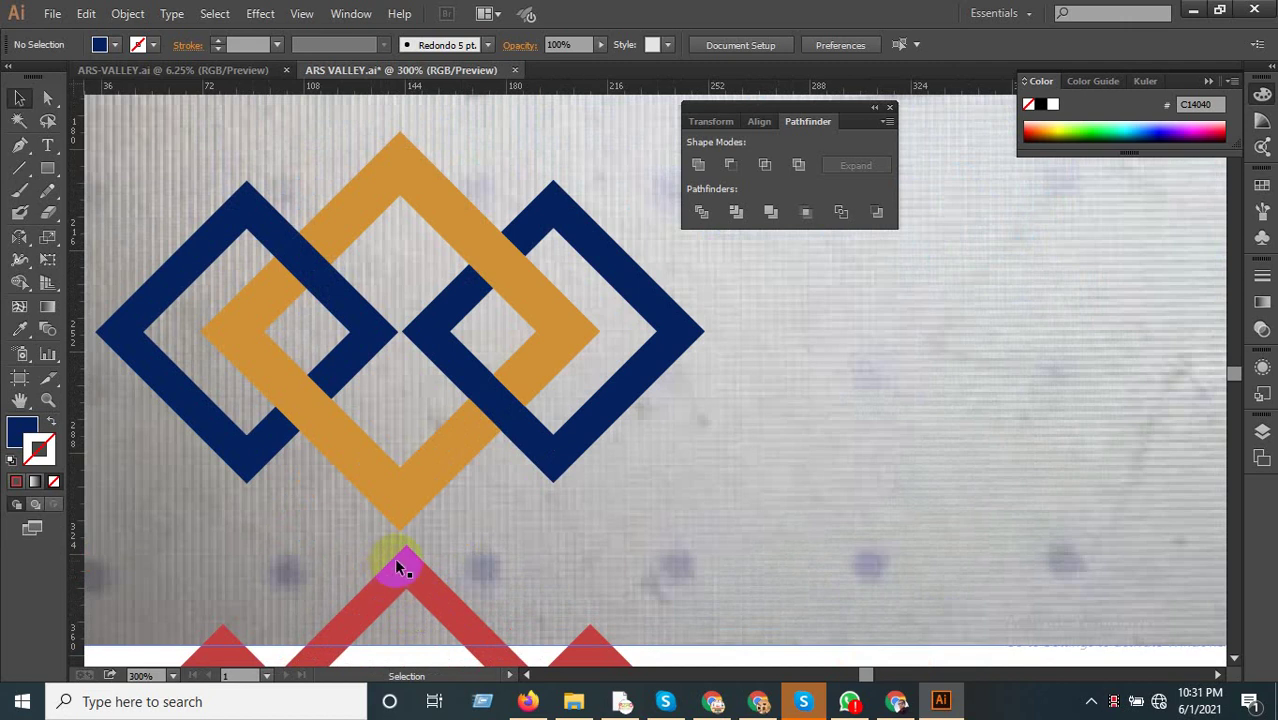
pyautogui.scroll(-1, 375, 553)
pyautogui.scroll(-3, 375, 553)
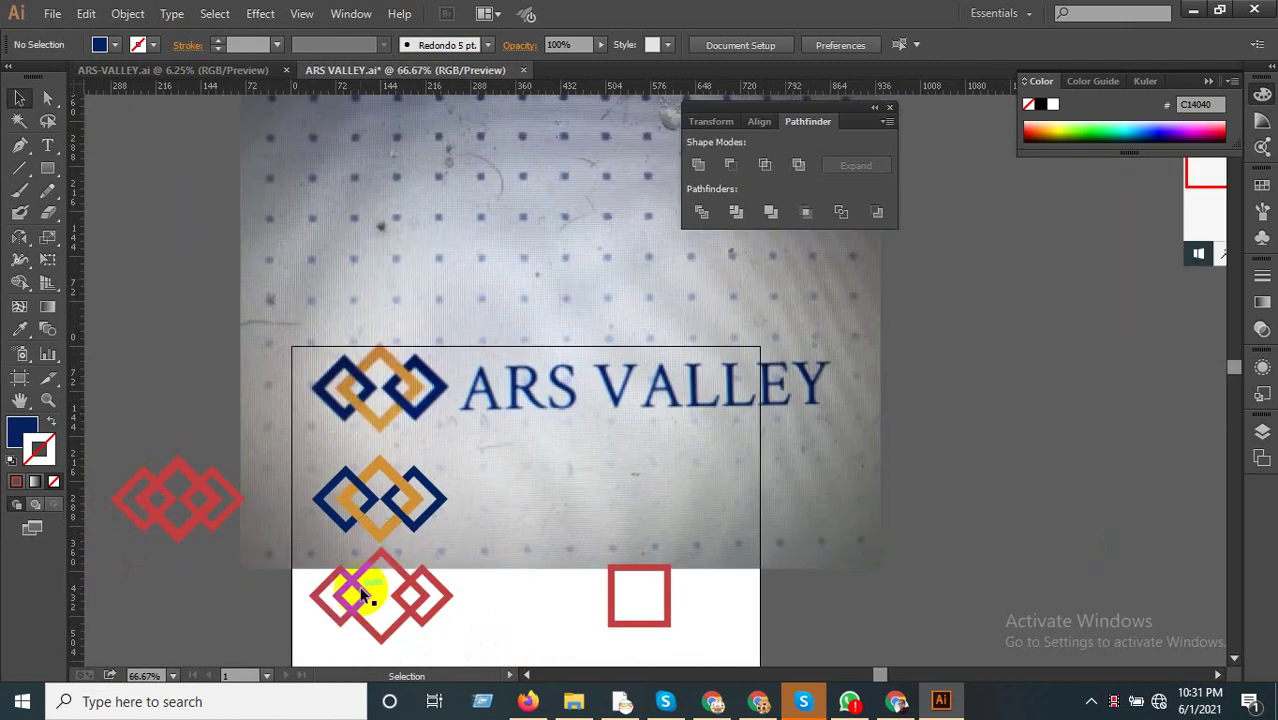
pyautogui.scroll(4, 370, 591)
pyautogui.scroll(-2, 363, 589)
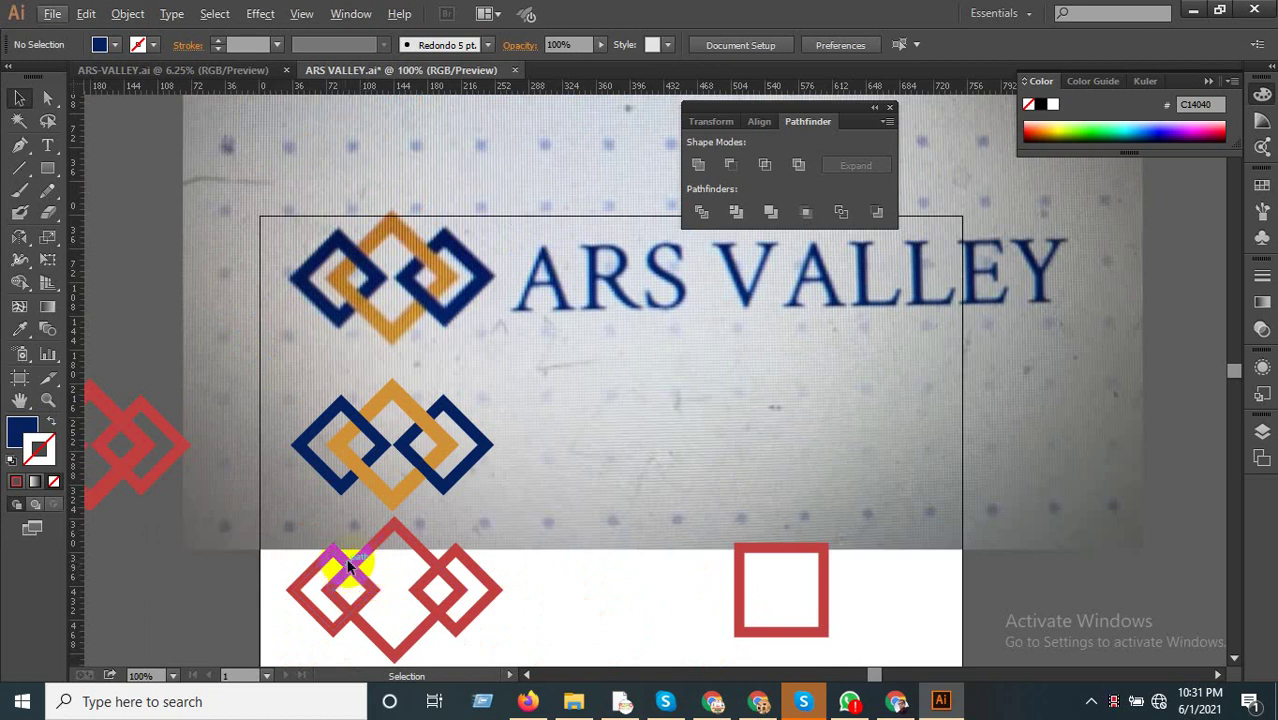
pyautogui.scroll(1, 350, 585)
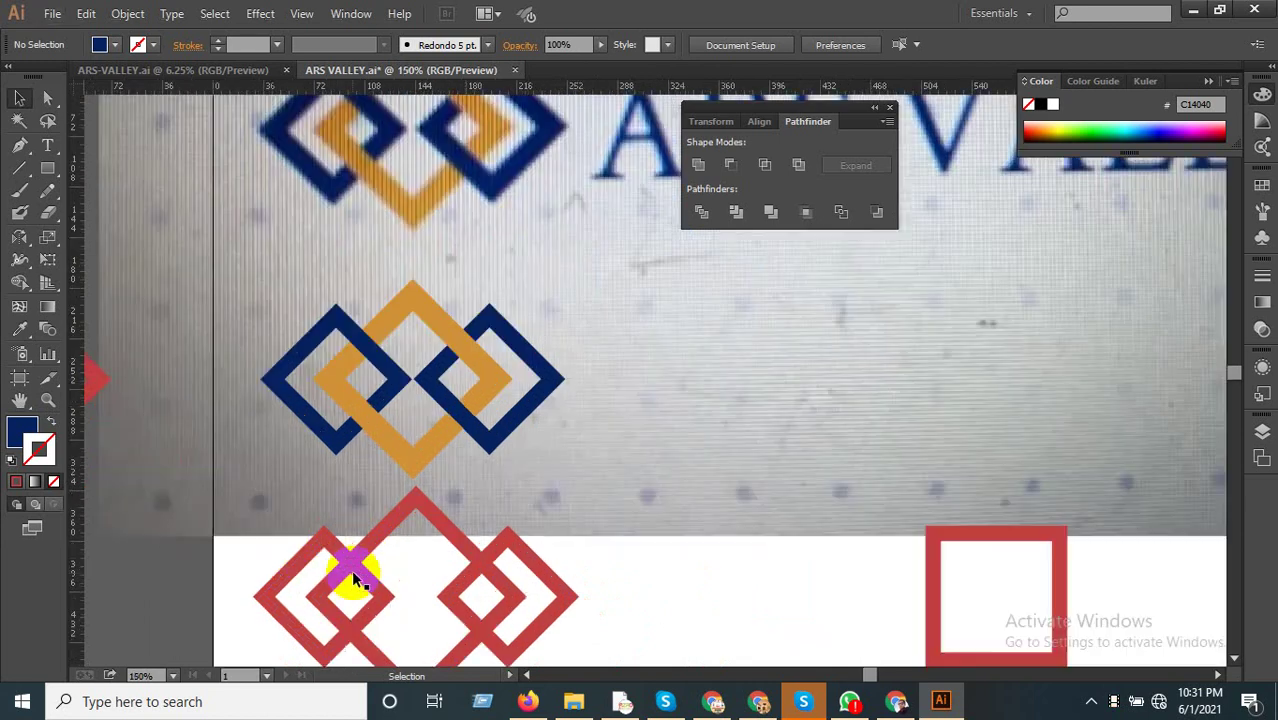
# Move the photo of the logo up so it partly clears the artboard and save the document.
pyautogui.scroll(-2, 428, 456)
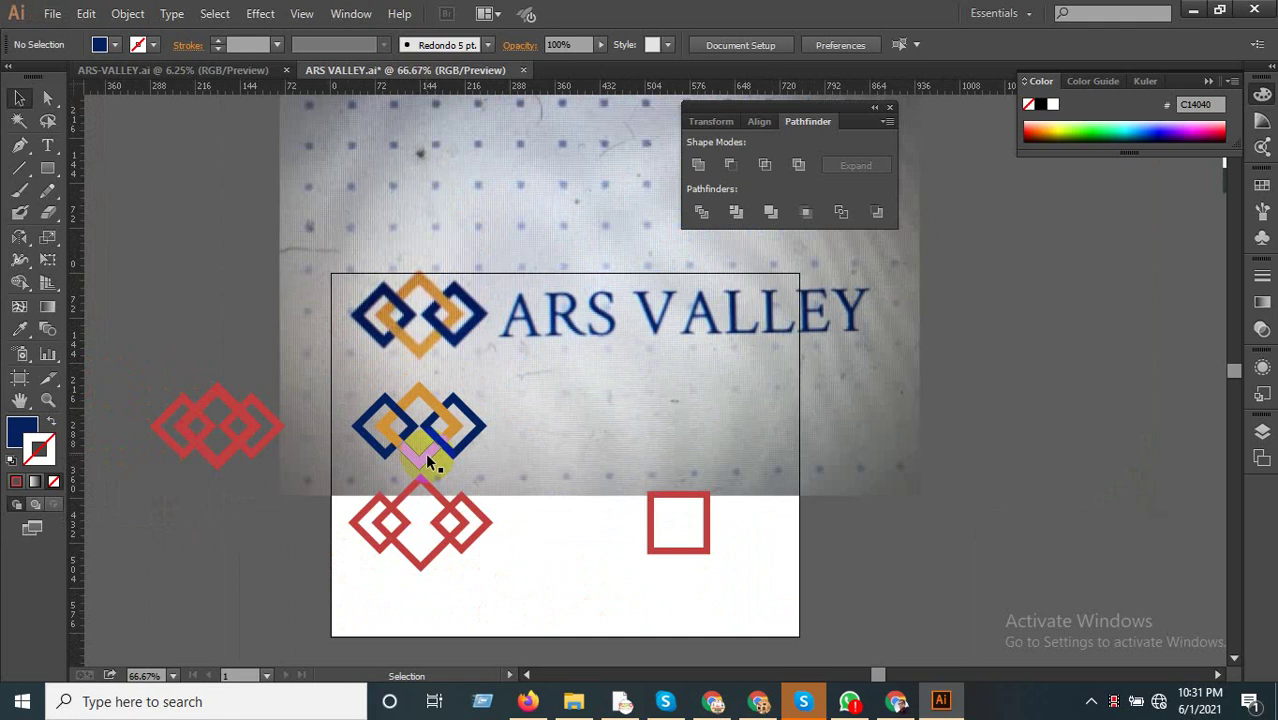
pyautogui.scroll(2, 428, 462)
pyautogui.scroll(3, 428, 468)
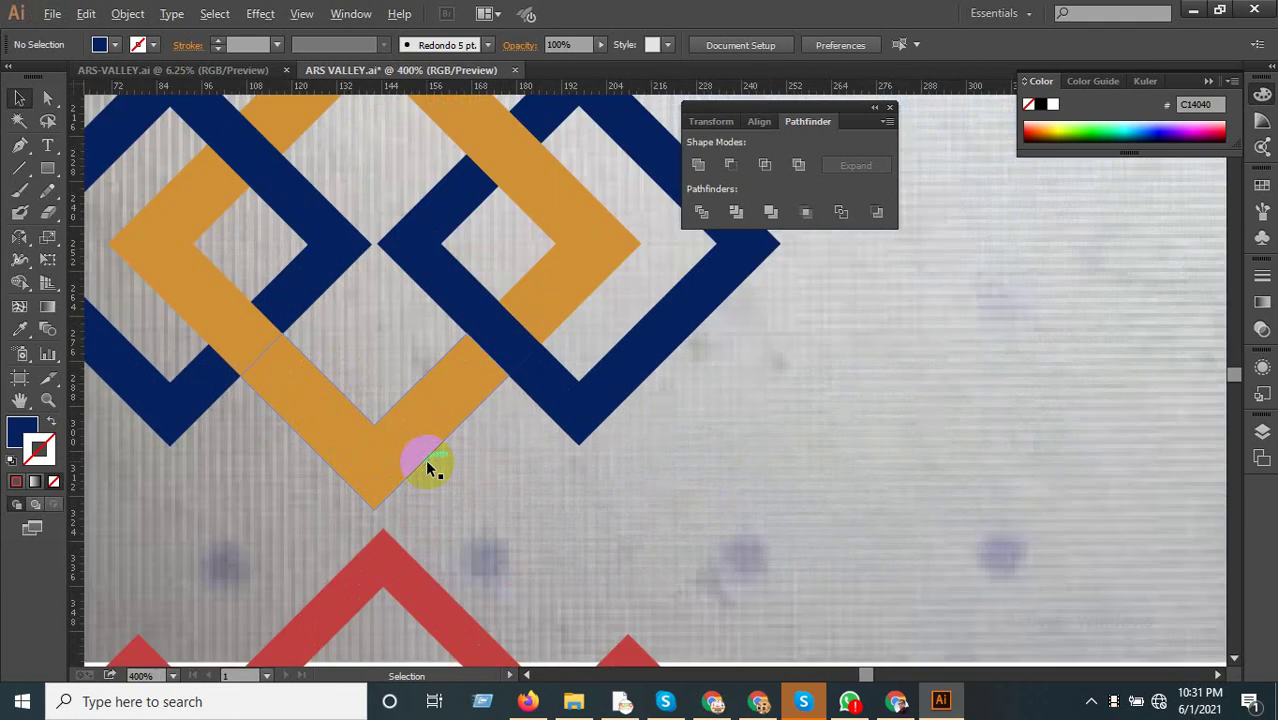
pyautogui.scroll(-7, 428, 468)
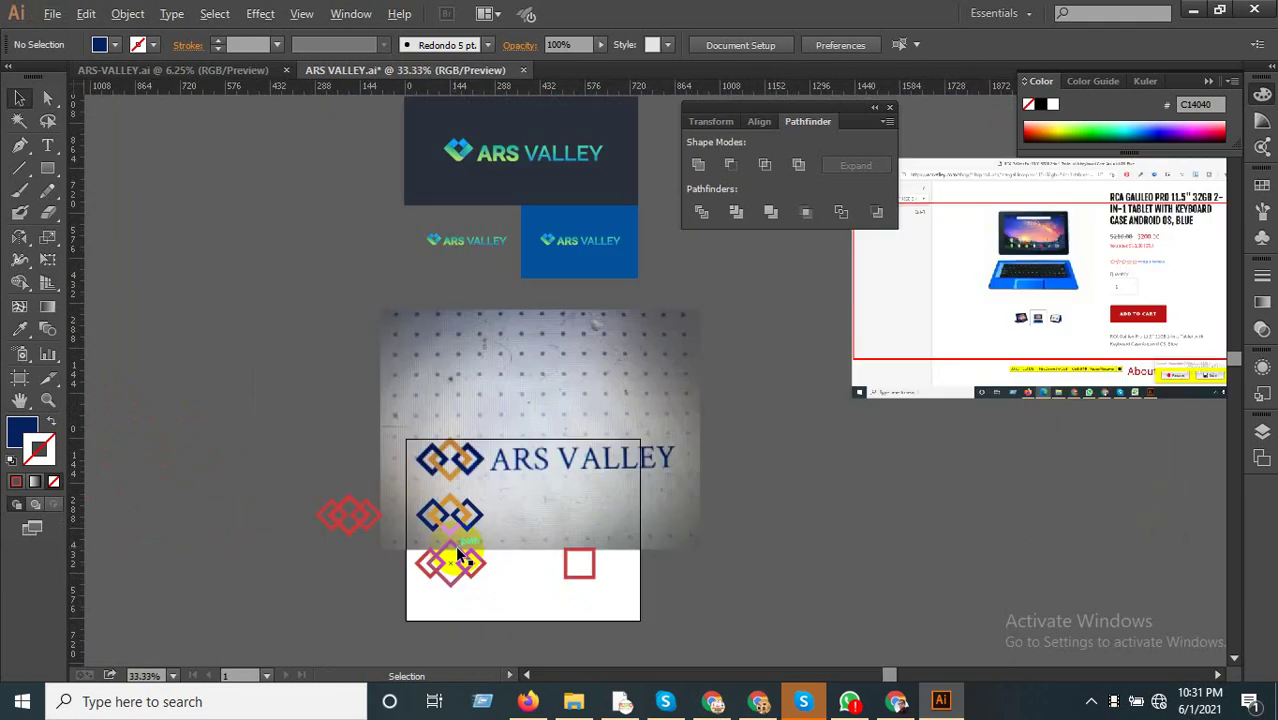
pyautogui.scroll(1, 462, 550)
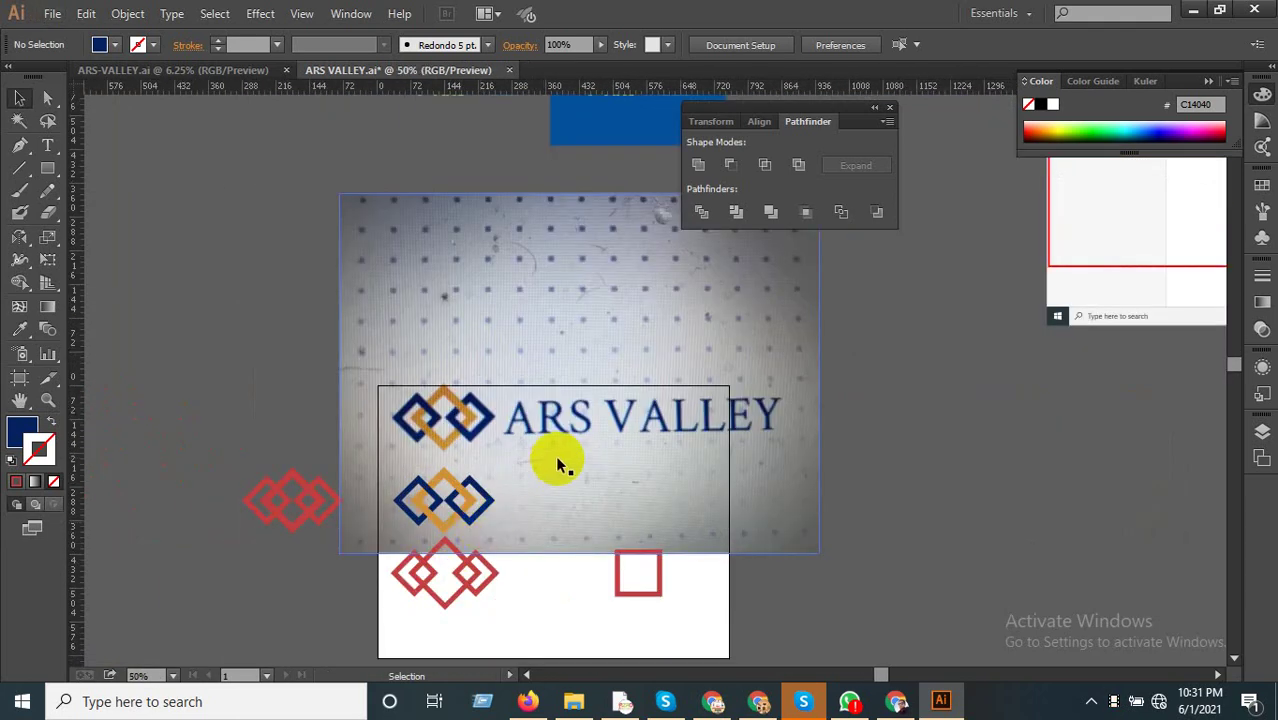
pyautogui.moveTo(555, 455); pyautogui.dragTo(556, 397)
pyautogui.scroll(1, 462, 582)
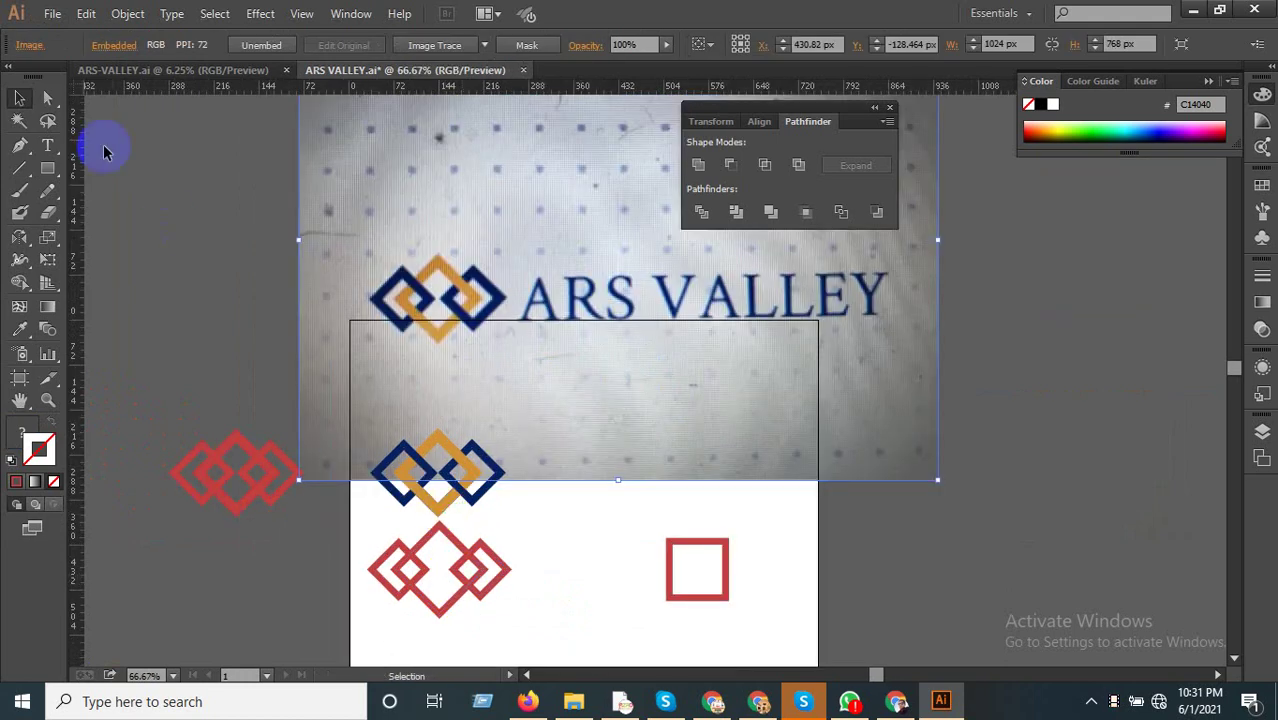
pyautogui.click(52, 13)
pyautogui.click(110, 163)
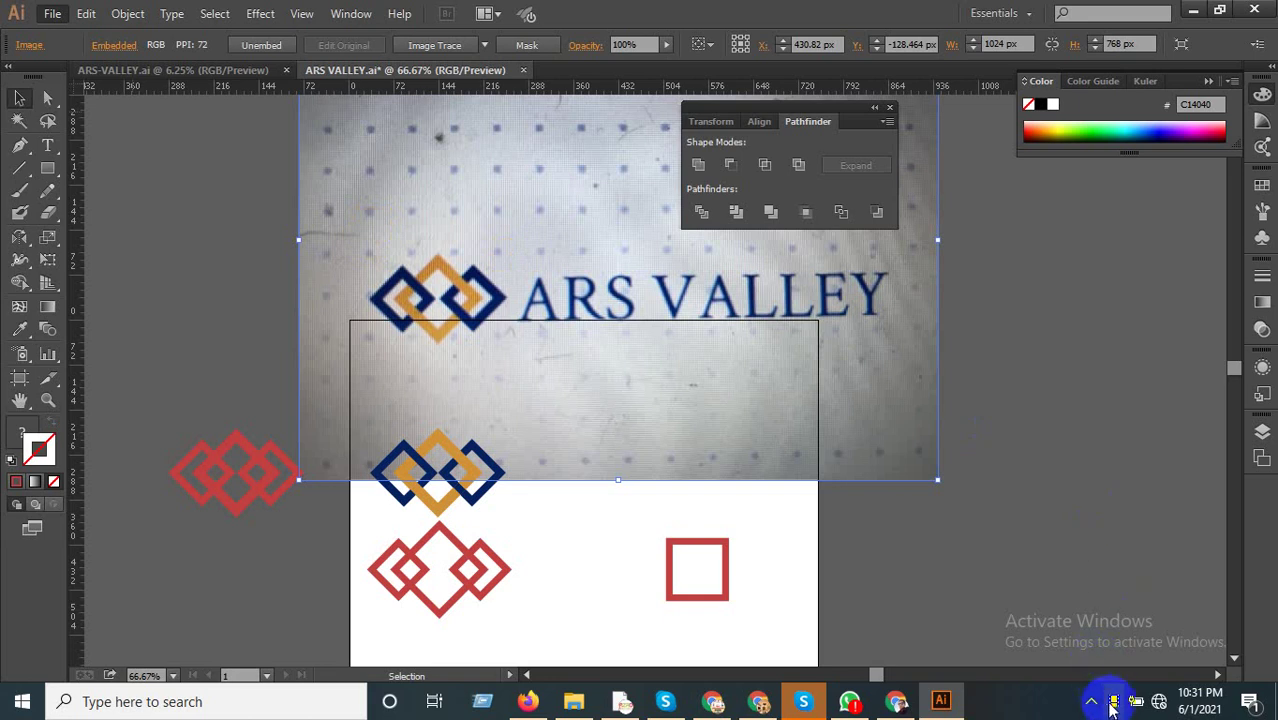
# Move the photo further up until it sits completely above the artboard.
pyautogui.scroll(-2, 498, 542)
pyautogui.moveTo(621, 539); pyautogui.dragTo(590, 400)
pyautogui.moveTo(582, 345); pyautogui.dragTo(576, 243)
pyautogui.scroll(2, 506, 495)
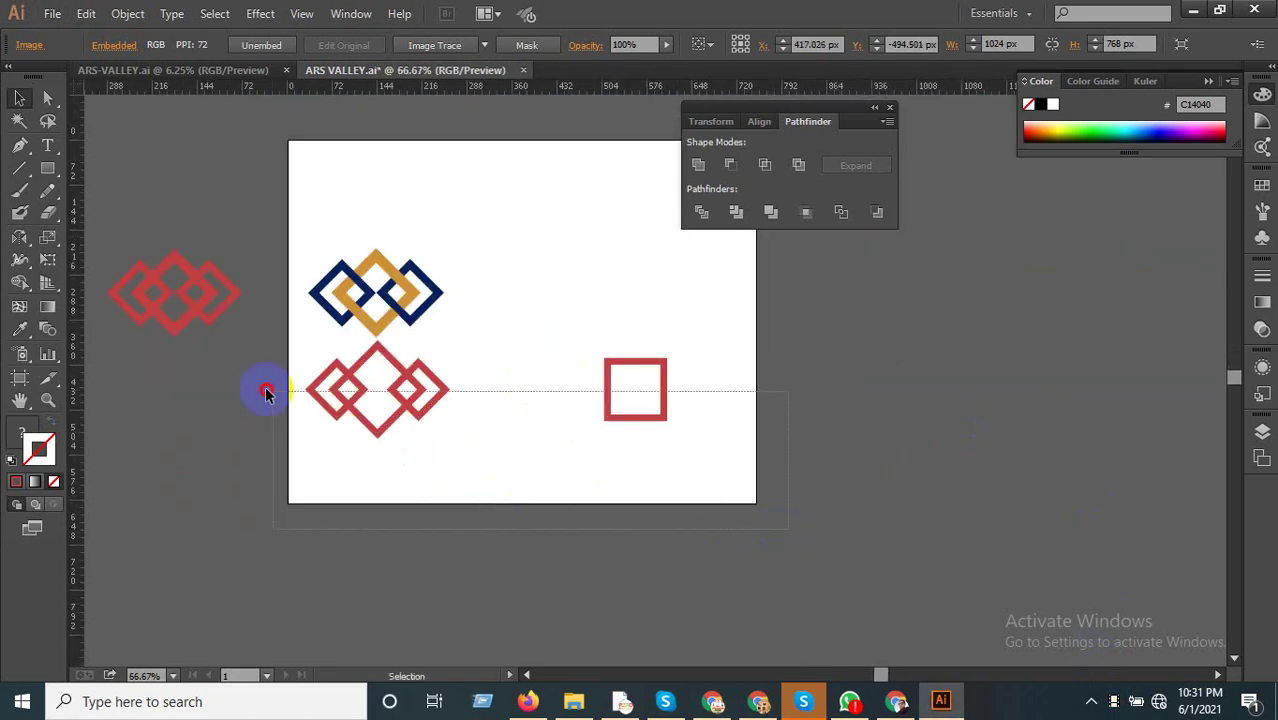
# Move the red diamond outlines and the red square off the artboard to the empty area below it.
pyautogui.moveTo(266, 390); pyautogui.dragTo(337, 365)
pyautogui.scroll(-2, 417, 425)
pyautogui.moveTo(411, 401); pyautogui.dragTo(356, 583)
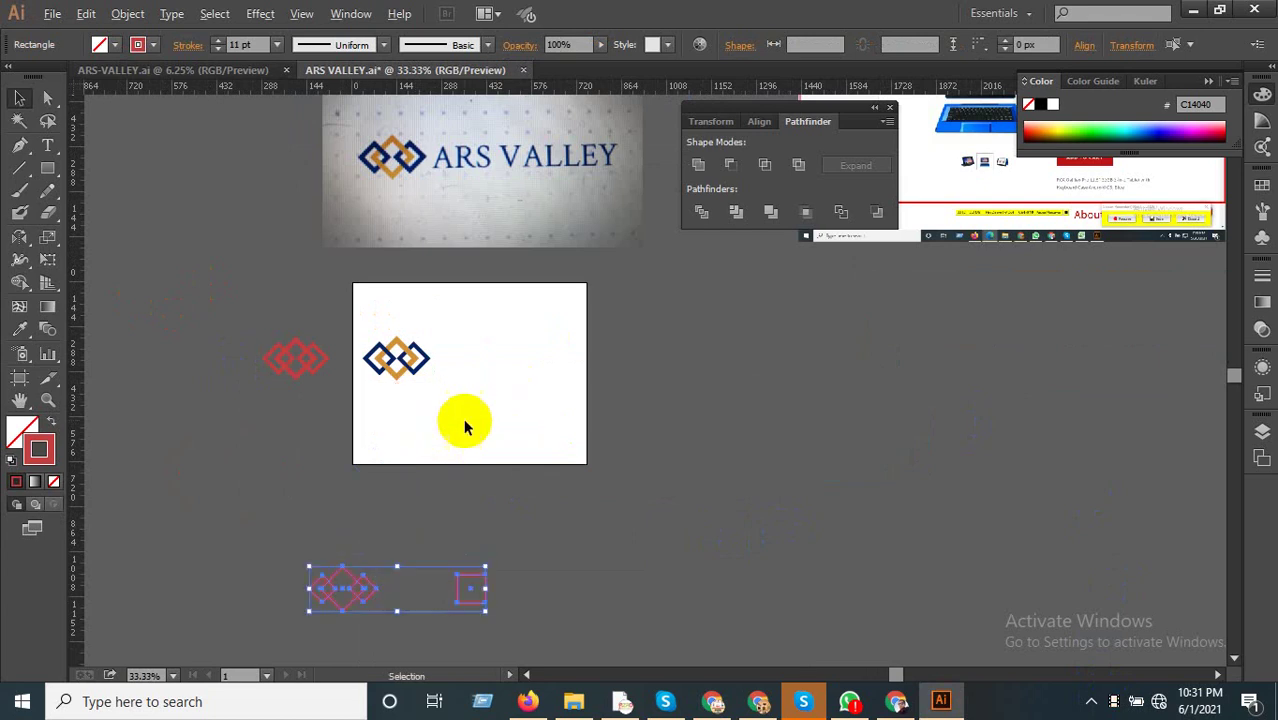
# Enlarge the orange and navy emblem, place it in the upper middle of the artboard and clear the selection.
pyautogui.scroll(1, 480, 410)
pyautogui.moveTo(356, 336); pyautogui.dragTo(448, 312)
pyautogui.moveTo(510, 345)
pyautogui.mouseDown()
pyautogui.moveTo(558, 376)
pyautogui.moveTo(512, 362)
pyautogui.mouseUp()
pyautogui.click(451, 553)
pyautogui.scroll(-2, 459, 556)
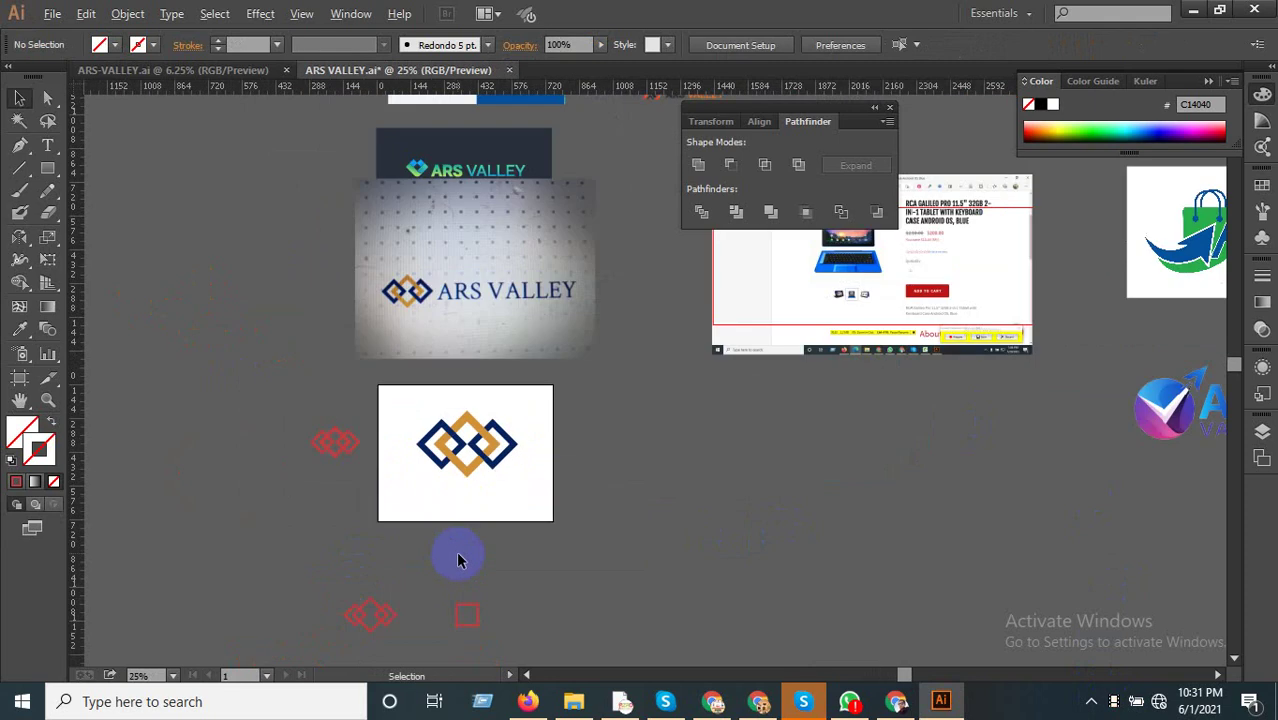
# Copy the ARS VALLEY wordmark from the large orange and dark logo onto the artboard beneath the emblem.
pyautogui.scroll(-1, 488, 554)
pyautogui.moveTo(546, 452); pyautogui.dragTo(541, 507)
pyautogui.scroll(2, 693, 303)
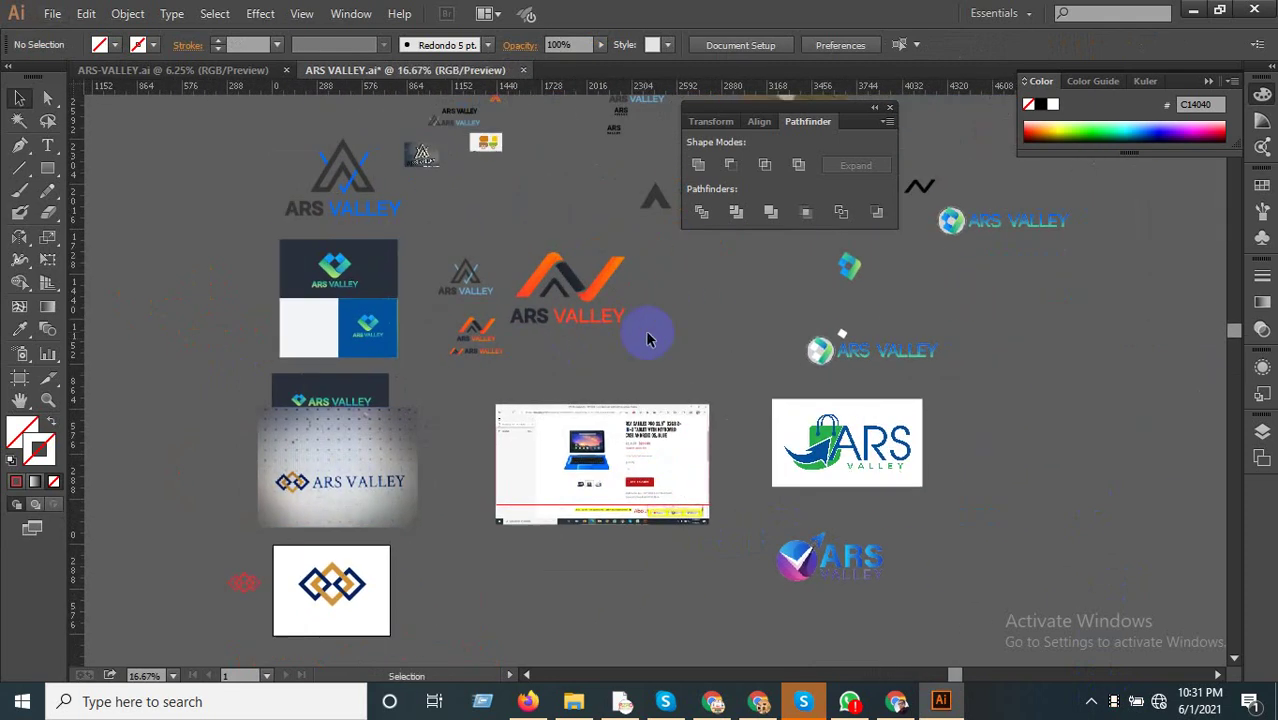
pyautogui.click(543, 309)
pyautogui.scroll(-1, 570, 310)
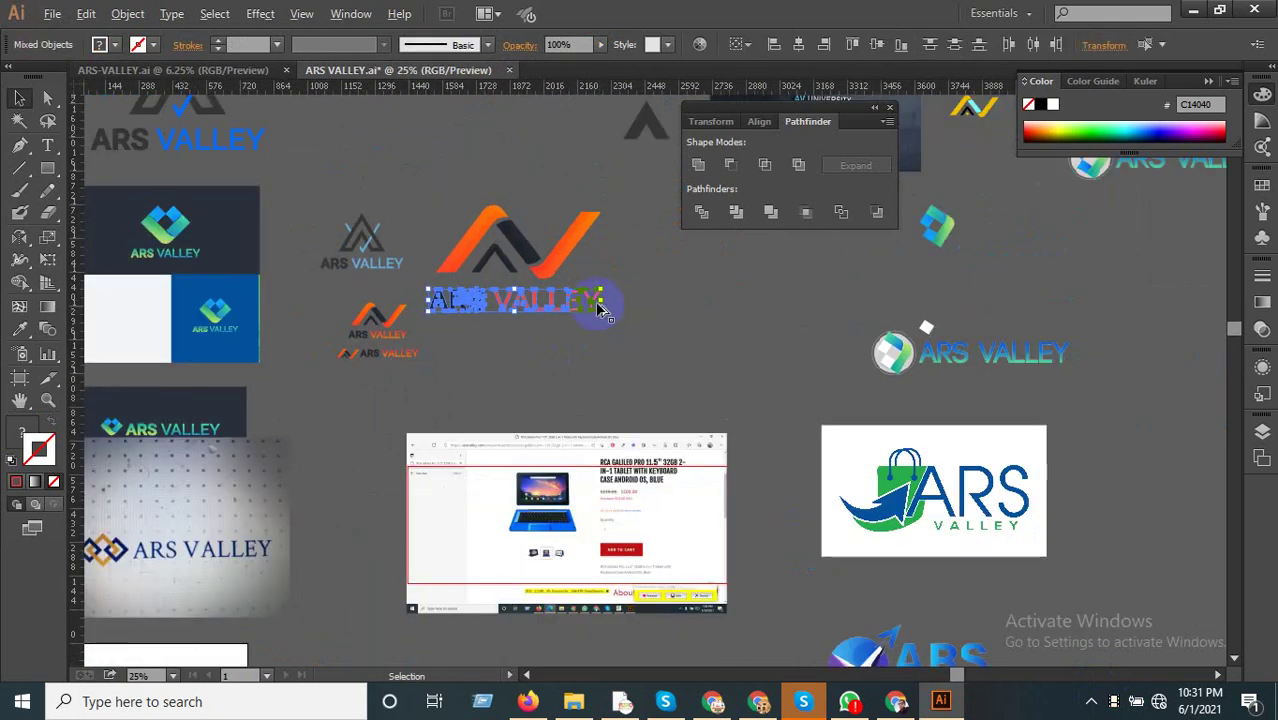
pyautogui.moveTo(365, 641); pyautogui.dragTo(366, 640)
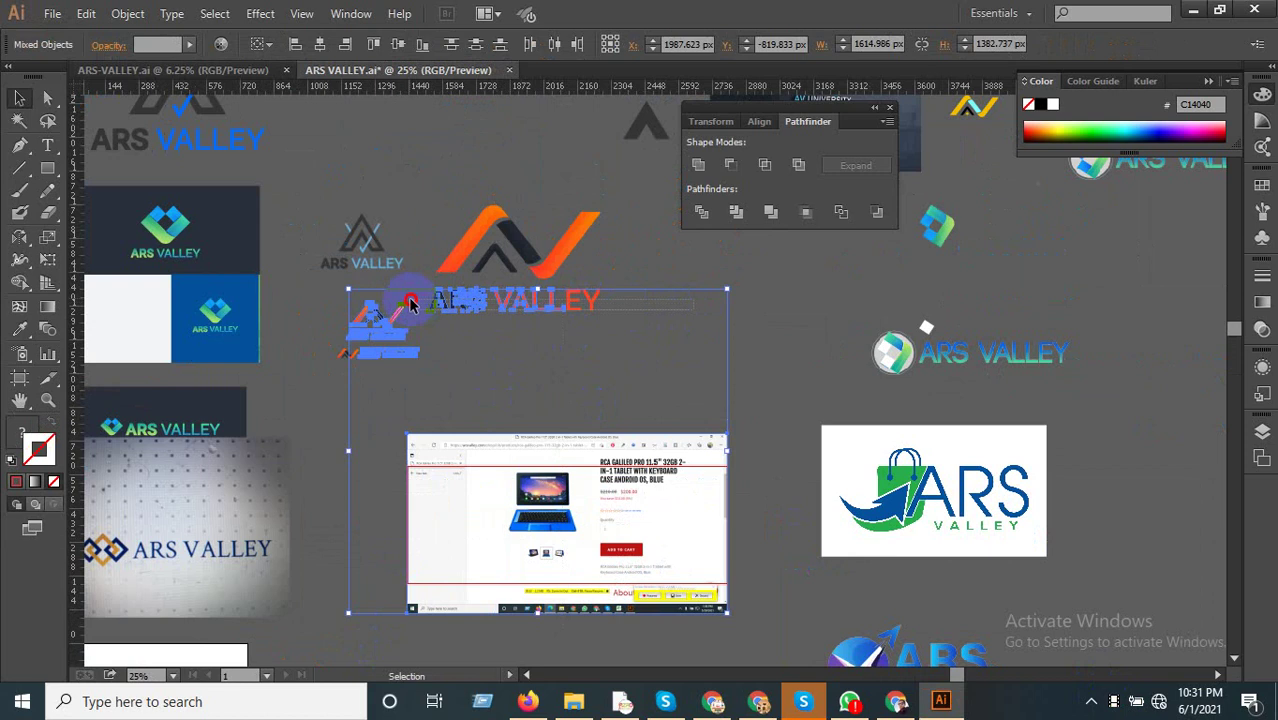
pyautogui.moveTo(410, 305); pyautogui.dragTo(296, 620)
pyautogui.moveTo(350, 530); pyautogui.dragTo(578, 271)
pyautogui.moveTo(545, 352); pyautogui.dragTo(336, 481)
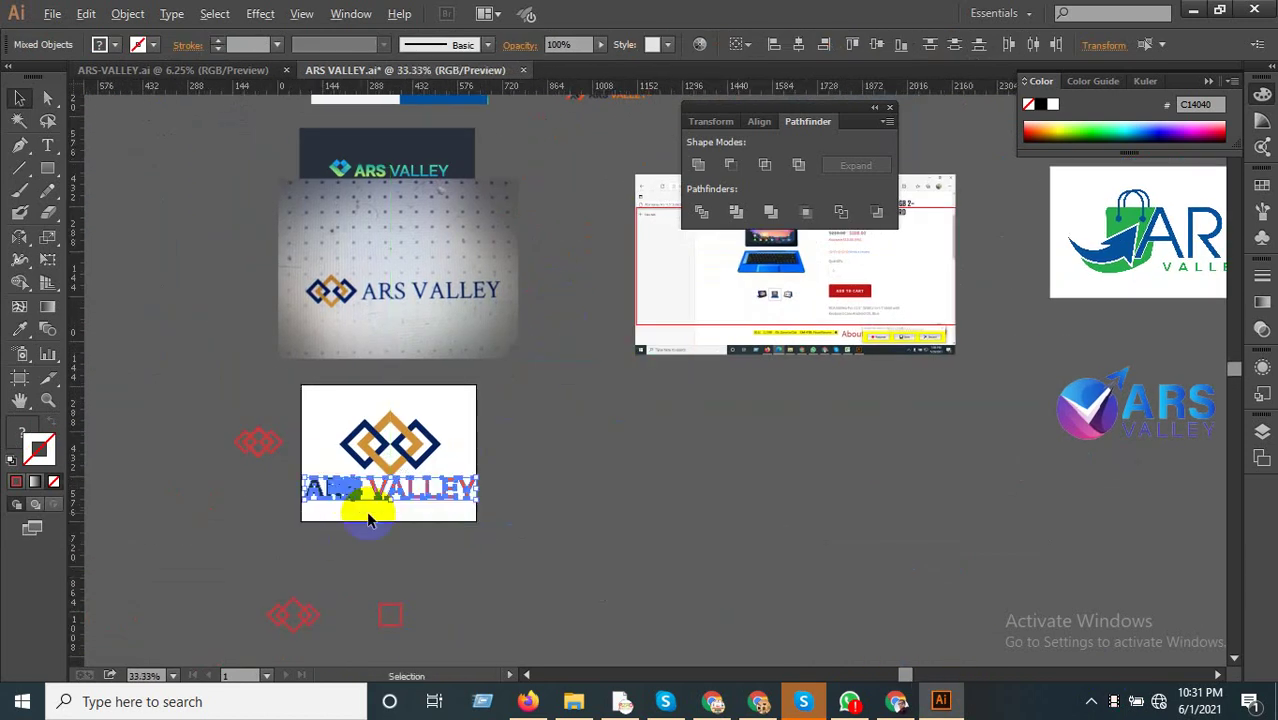
# Scale the copied wordmark down to fit within the artboard and position it centrally below the emblem.
pyautogui.hotkey('ctrl', '+')
pyautogui.moveTo(660, 479); pyautogui.dragTo(599, 466)
pyautogui.moveTo(491, 465); pyautogui.dragTo(458, 492)
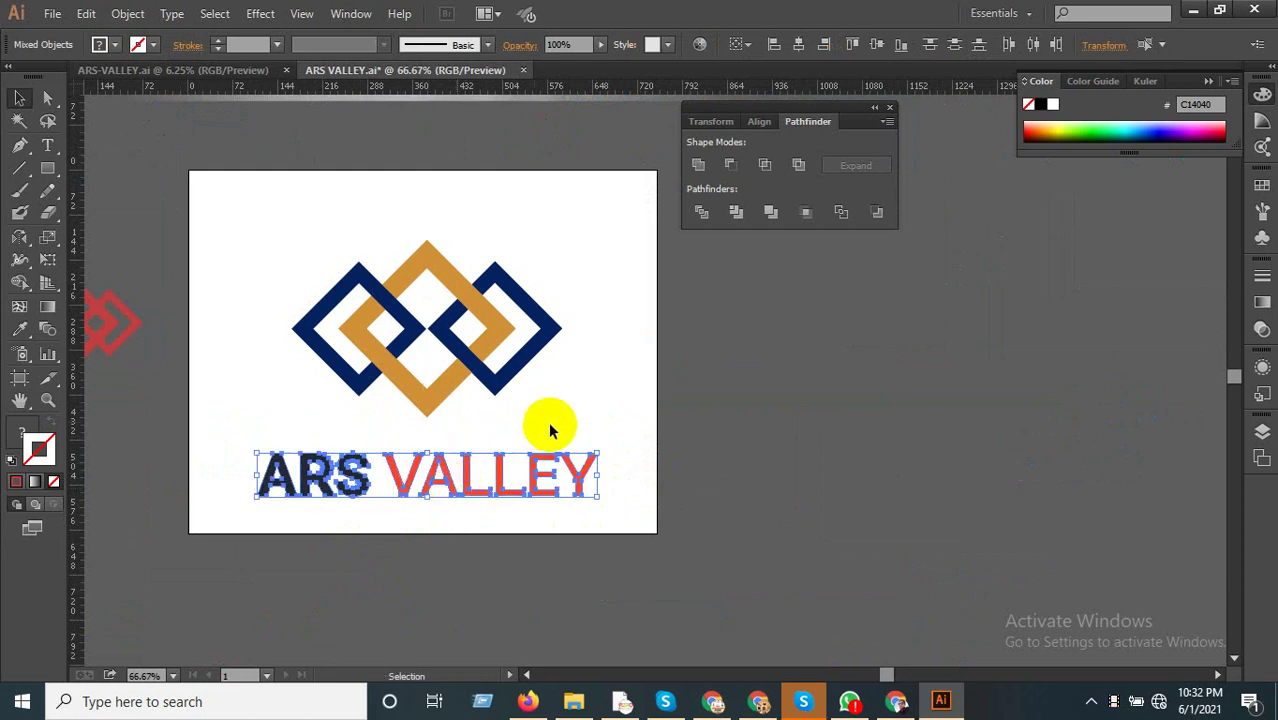
# Try to align the ungrouped emblem pieces and wordmark letters to their horizontal centre.
pyautogui.click(601, 511)
pyautogui.moveTo(629, 533); pyautogui.dragTo(276, 450)
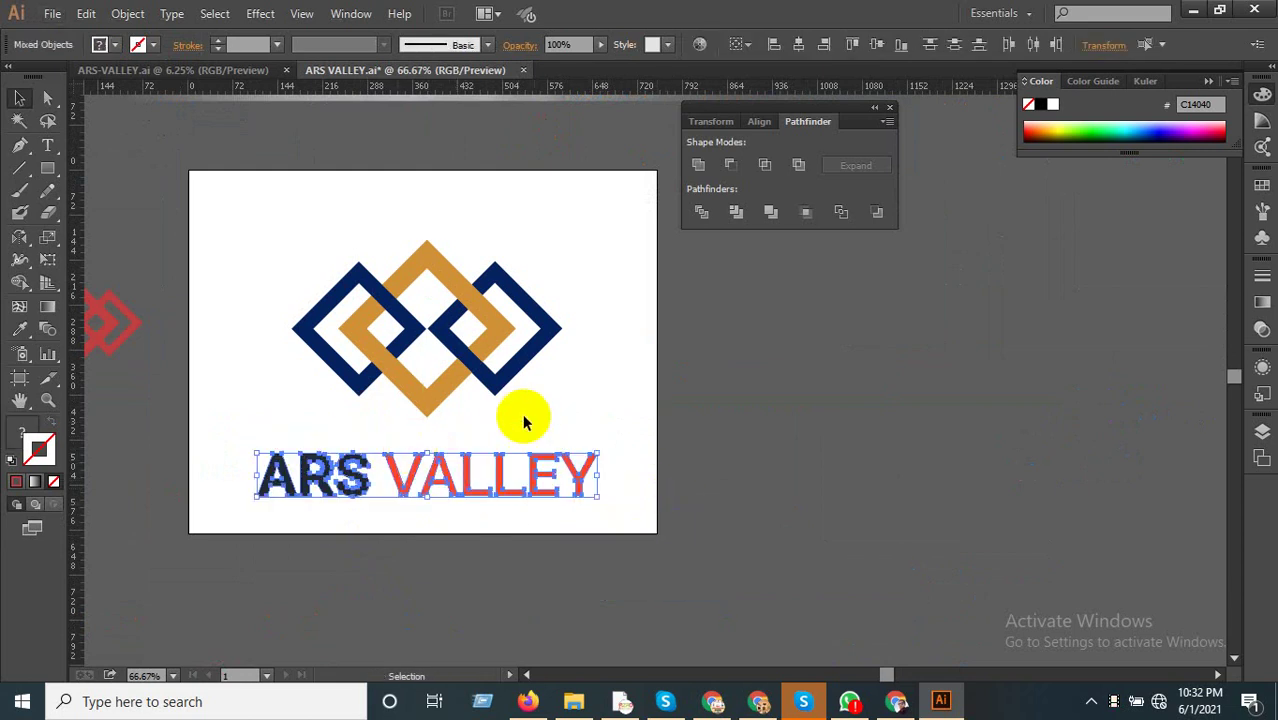
pyautogui.moveTo(593, 417); pyautogui.dragTo(360, 272)
pyautogui.moveTo(602, 262); pyautogui.dragTo(310, 550)
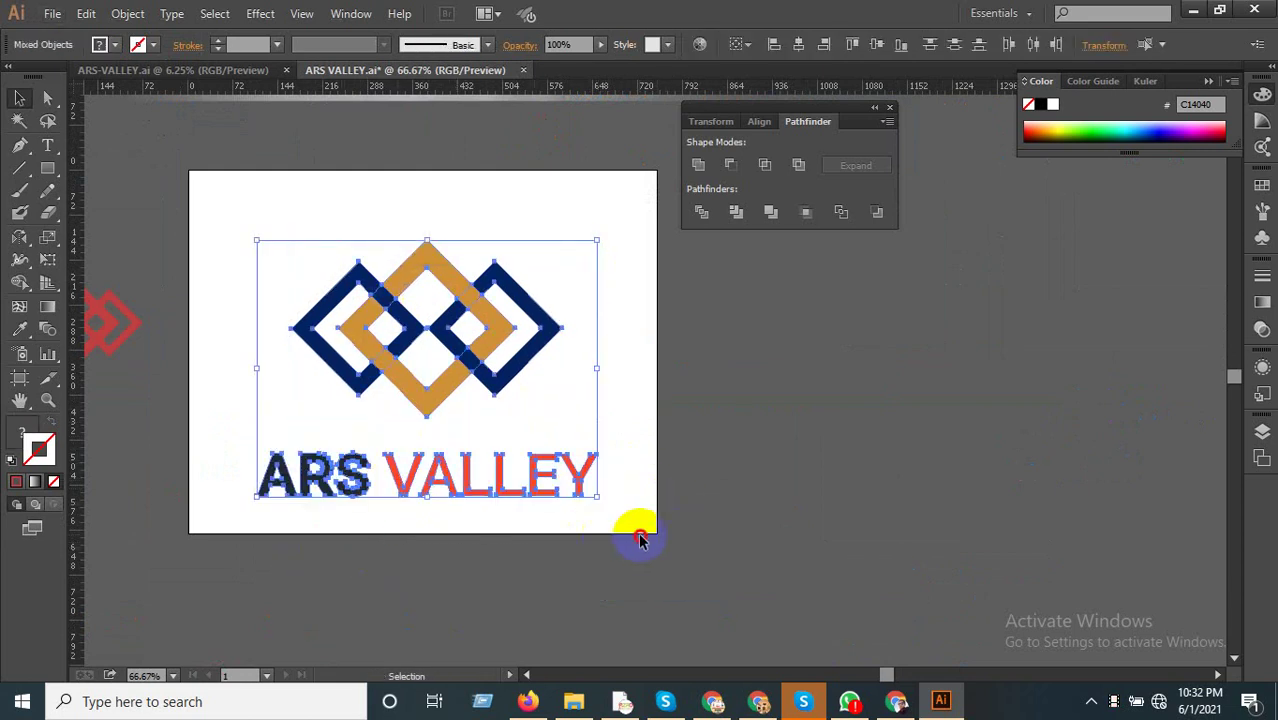
pyautogui.moveTo(641, 540); pyautogui.dragTo(363, 197)
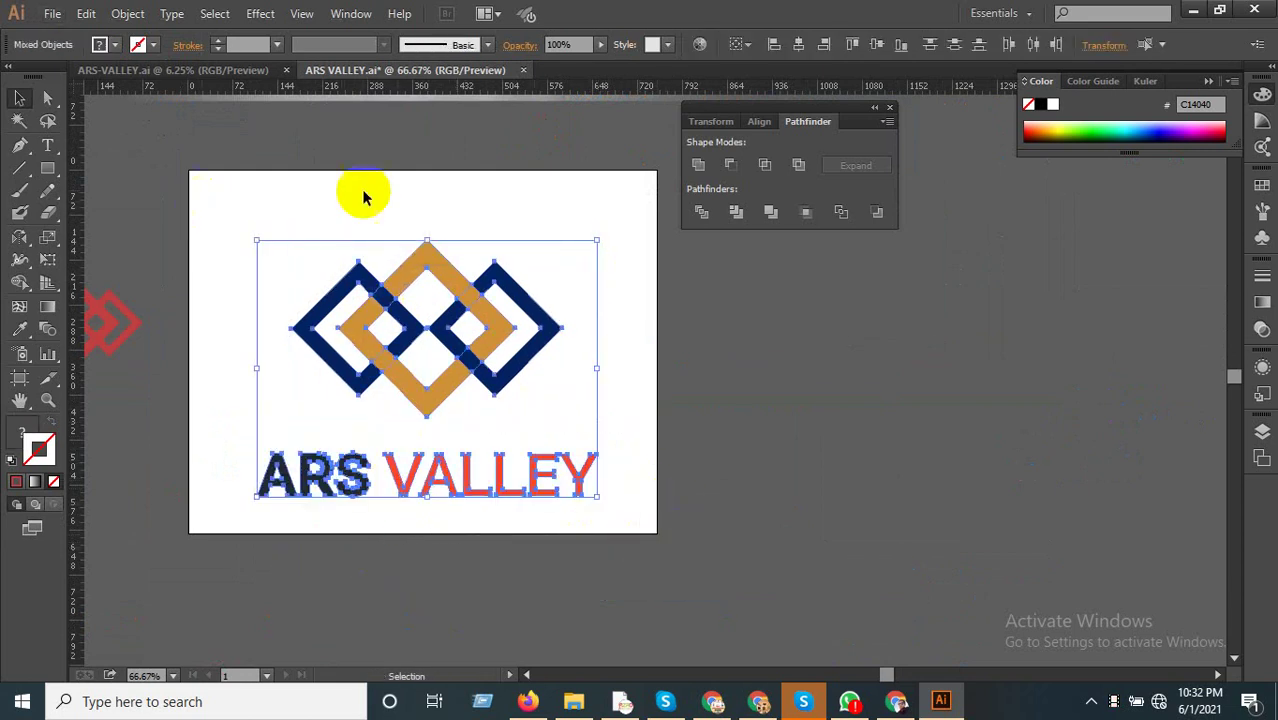
pyautogui.click(796, 47)
pyautogui.hotkey('ctrl', 'z')
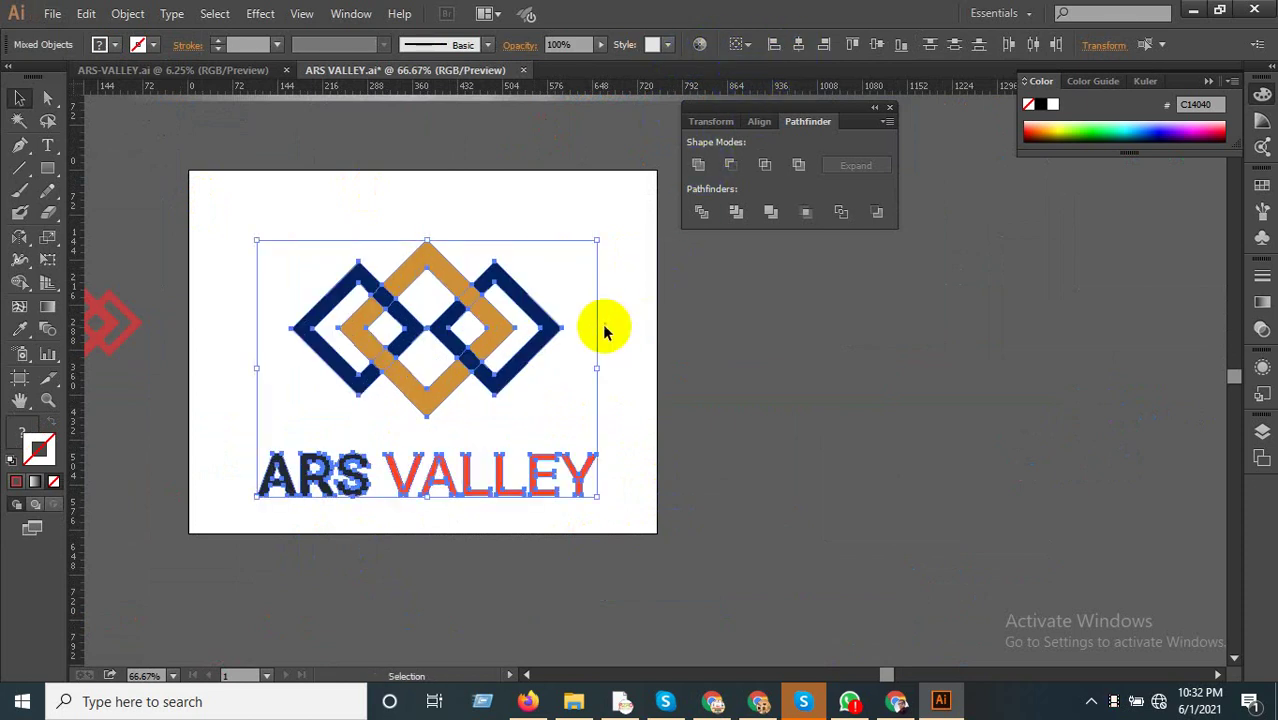
# Group all the pieces of the orange and navy emblem.
pyautogui.moveTo(602, 328); pyautogui.dragTo(251, 265)
pyautogui.rightClick(390, 306)
pyautogui.click(441, 390)
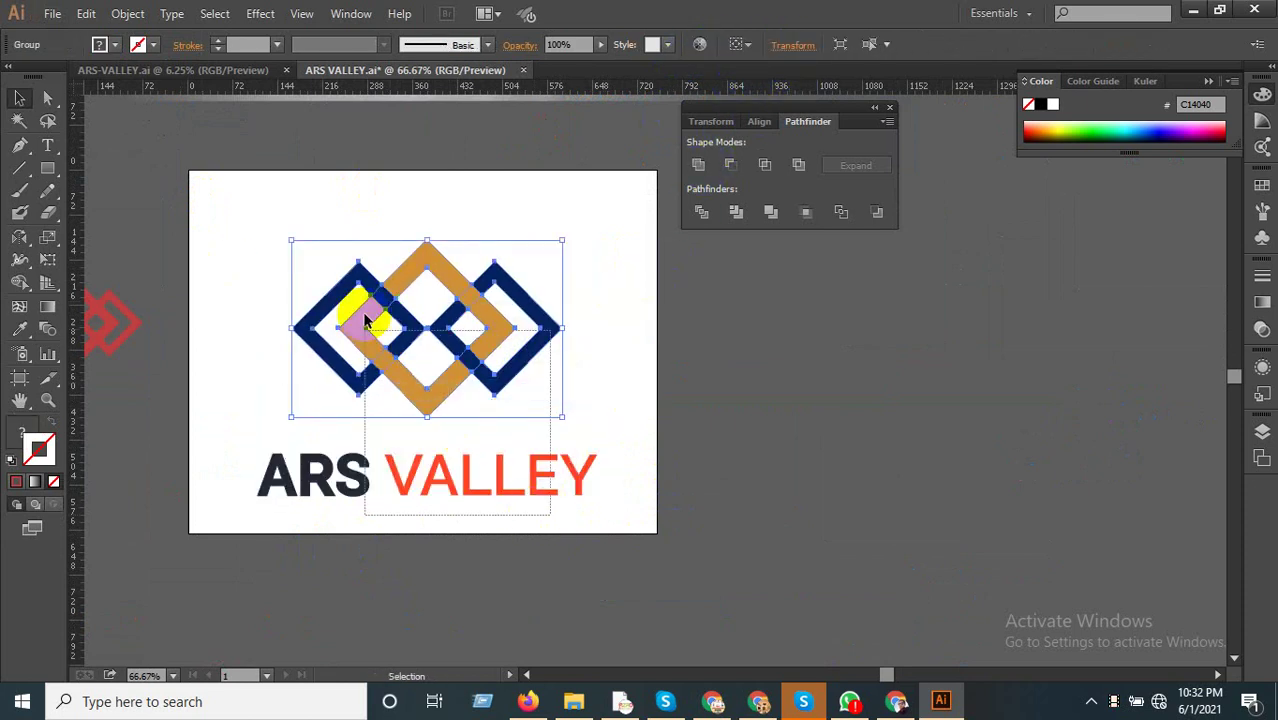
# Try to align the grouped emblem and the loose wordmark letters to their horizontal centre.
pyautogui.click(798, 48)
pyautogui.click(682, 416)
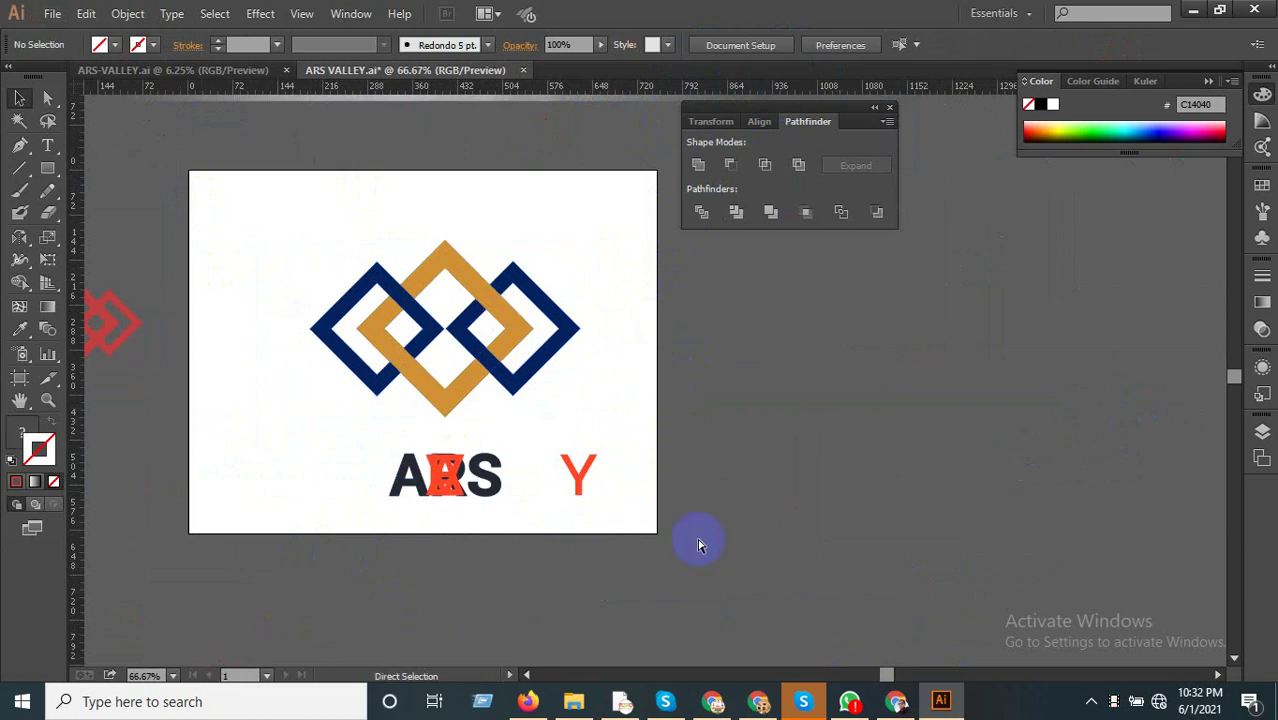
pyautogui.hotkey('ctrl', 'z')
# Group the letters of the ARS VALLEY wordmark, add the emblem to the selection and clear the selection.
pyautogui.moveTo(706, 543); pyautogui.dragTo(250, 468)
pyautogui.rightClick(365, 463)
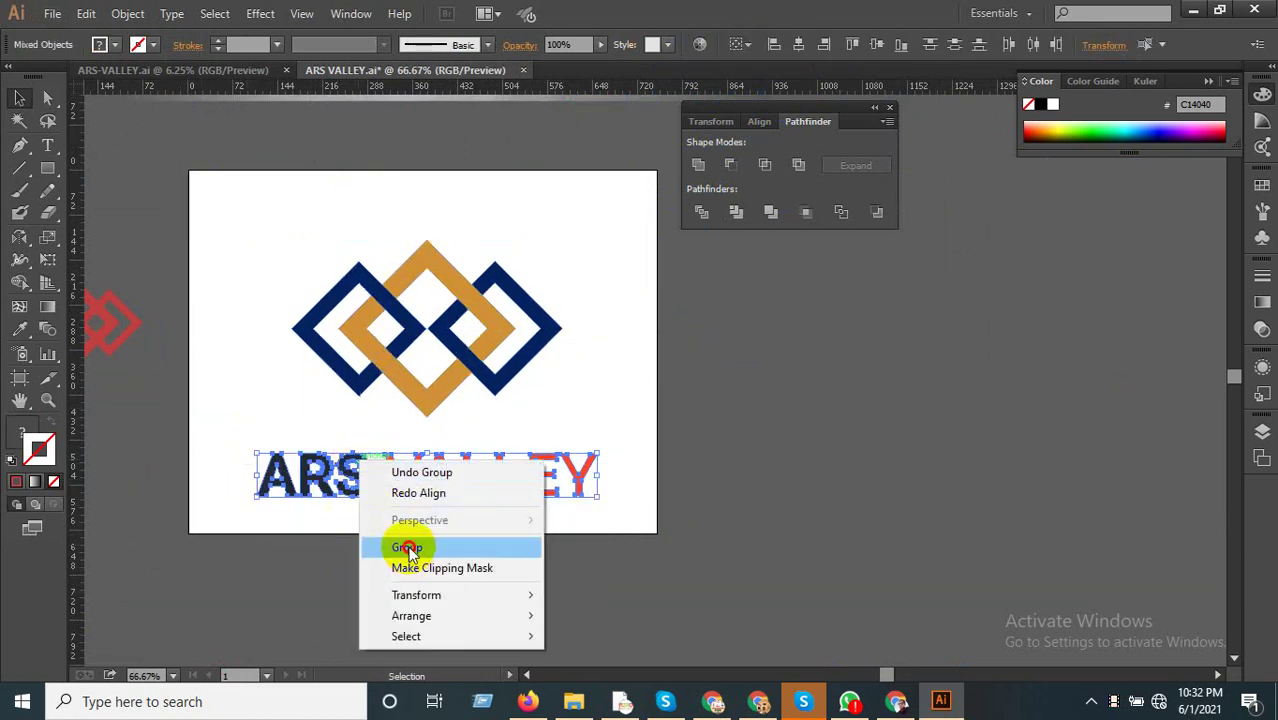
pyautogui.click(407, 548)
pyautogui.keyDown('shift'); pyautogui.click(333, 290); pyautogui.keyUp('shift')
pyautogui.click(668, 470)
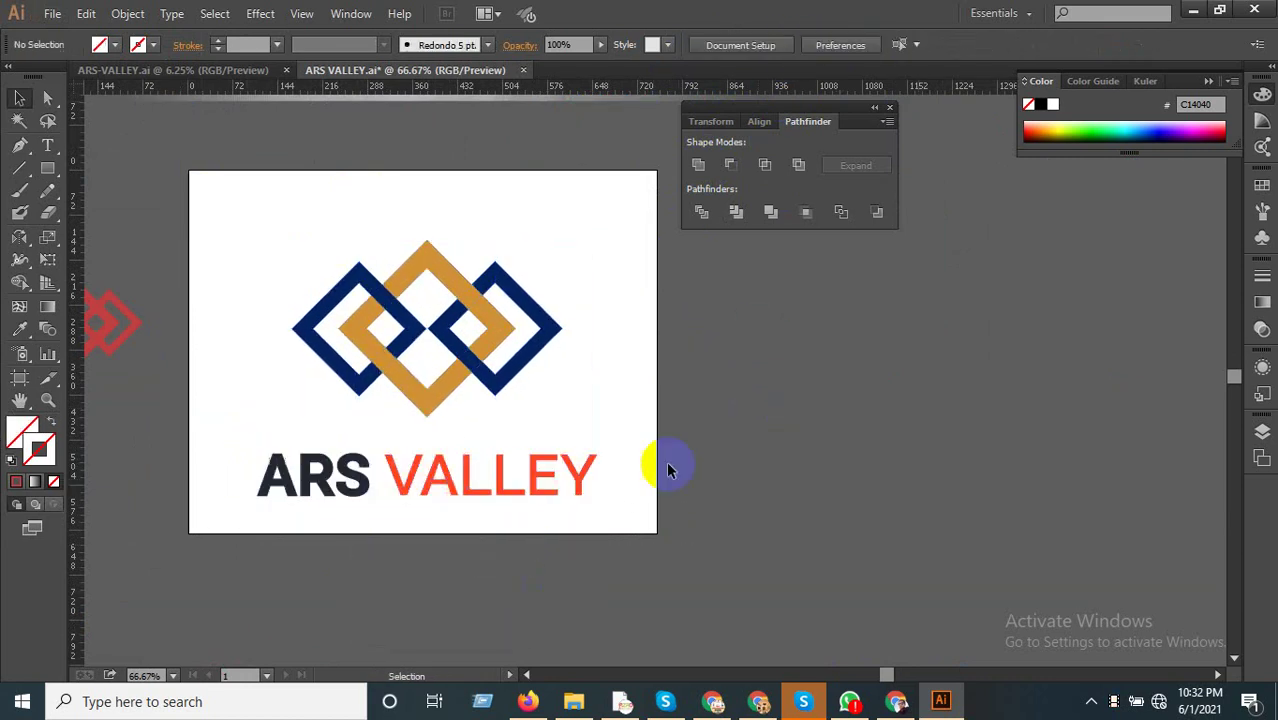
# Select the large grey and blue ARS VALLEY logo with the triangular A and checkmark and copy it.
pyautogui.scroll(-4, 473, 543)
pyautogui.moveTo(709, 437); pyautogui.dragTo(621, 464)
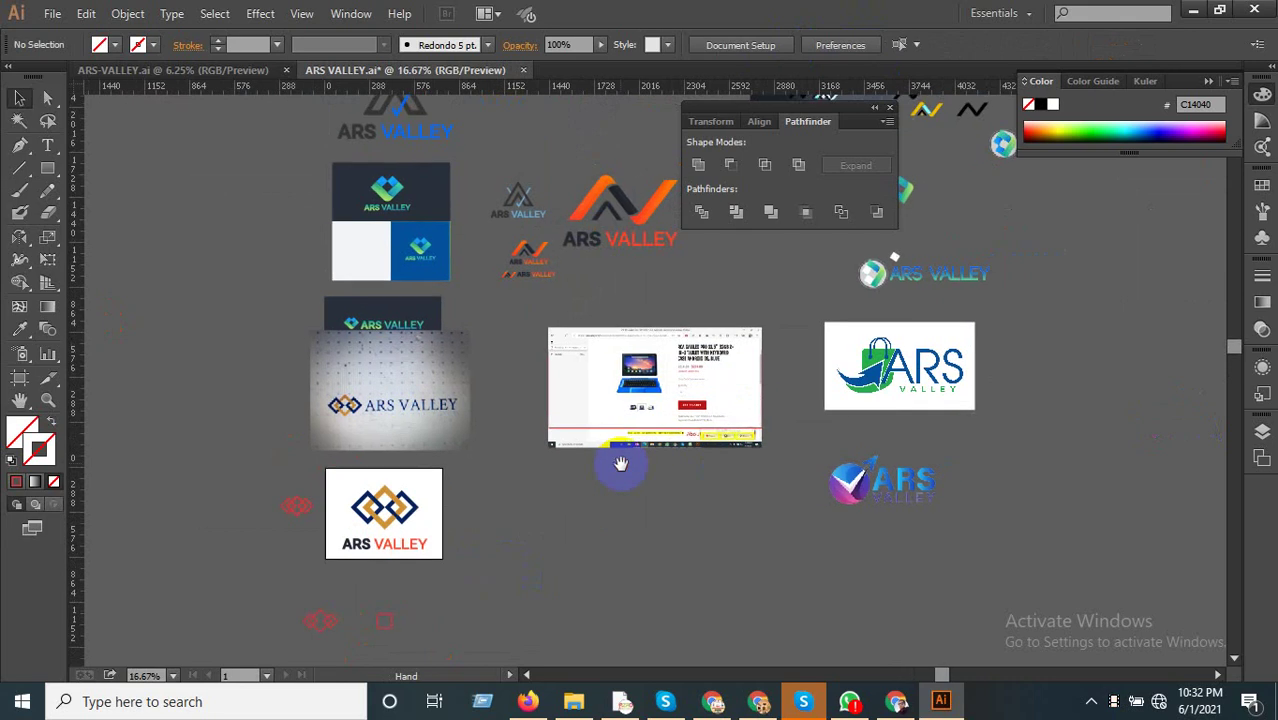
pyautogui.moveTo(577, 422); pyautogui.dragTo(462, 548)
pyautogui.scroll(3, 302, 236)
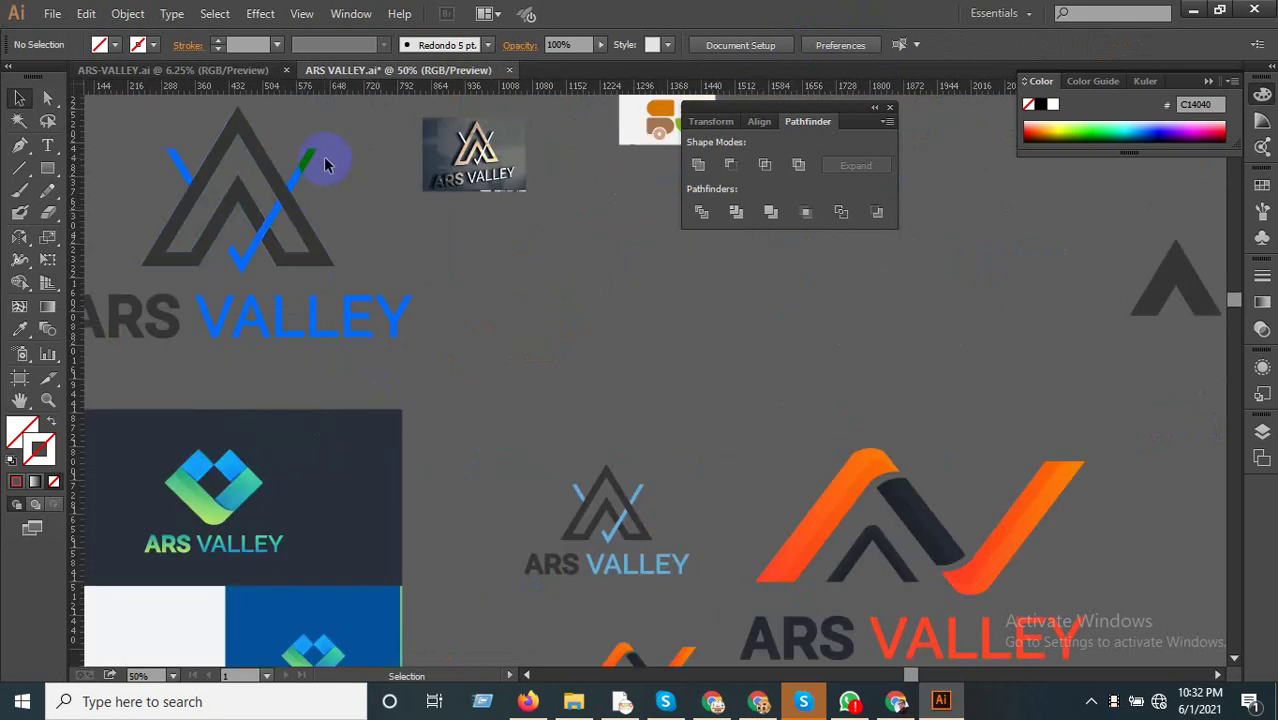
pyautogui.moveTo(350, 156); pyautogui.dragTo(167, 360)
pyautogui.scroll(-2, 470, 322)
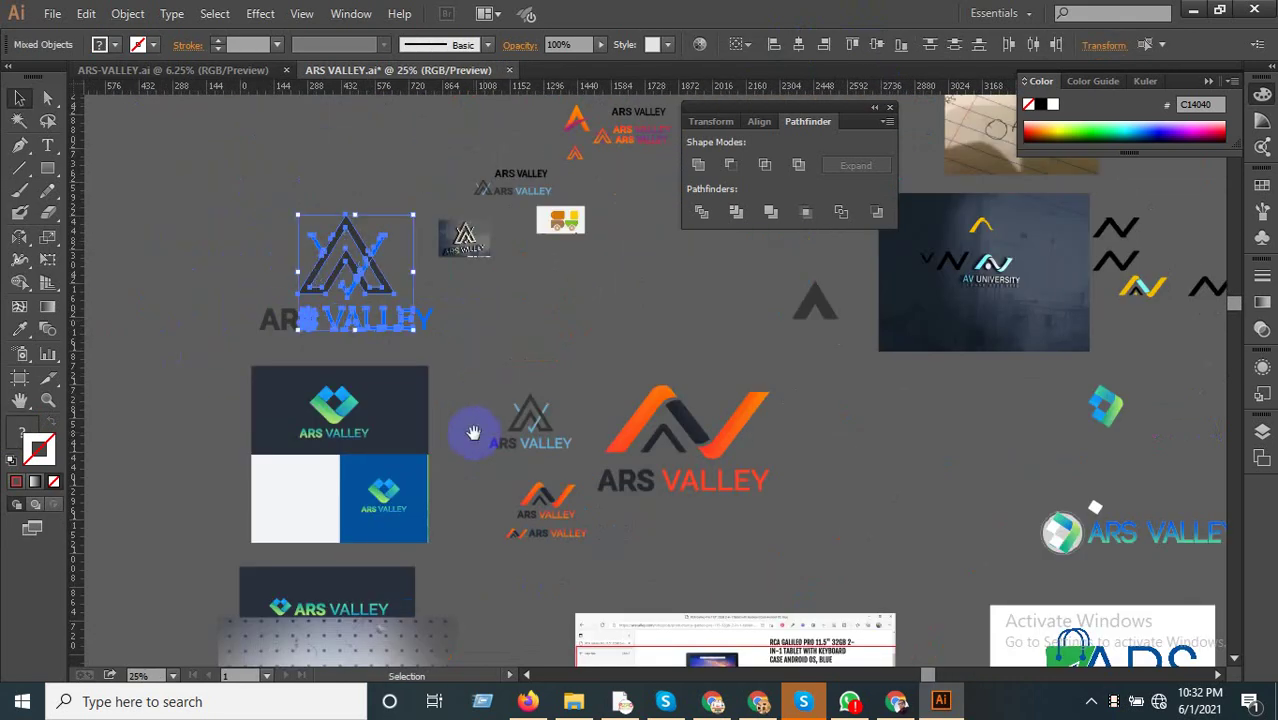
pyautogui.moveTo(473, 432); pyautogui.dragTo(622, 200)
# Paste the grey and blue logo, place it beside the artboard as a colour reference and clear the selection.
pyautogui.scroll(-3, 542, 251)
pyautogui.scroll(4, 599, 371)
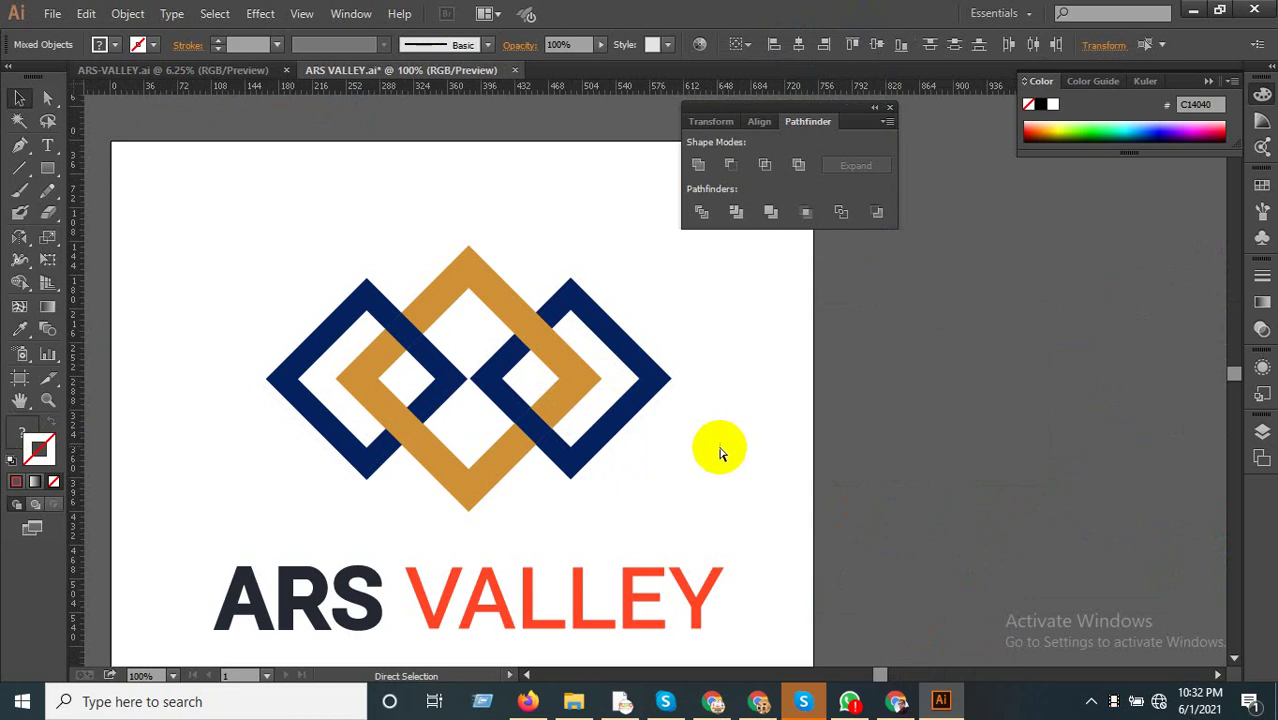
pyautogui.hotkey('ctrl', 'v')
pyautogui.scroll(-2, 330, 345)
pyautogui.moveTo(588, 360); pyautogui.dragTo(783, 350)
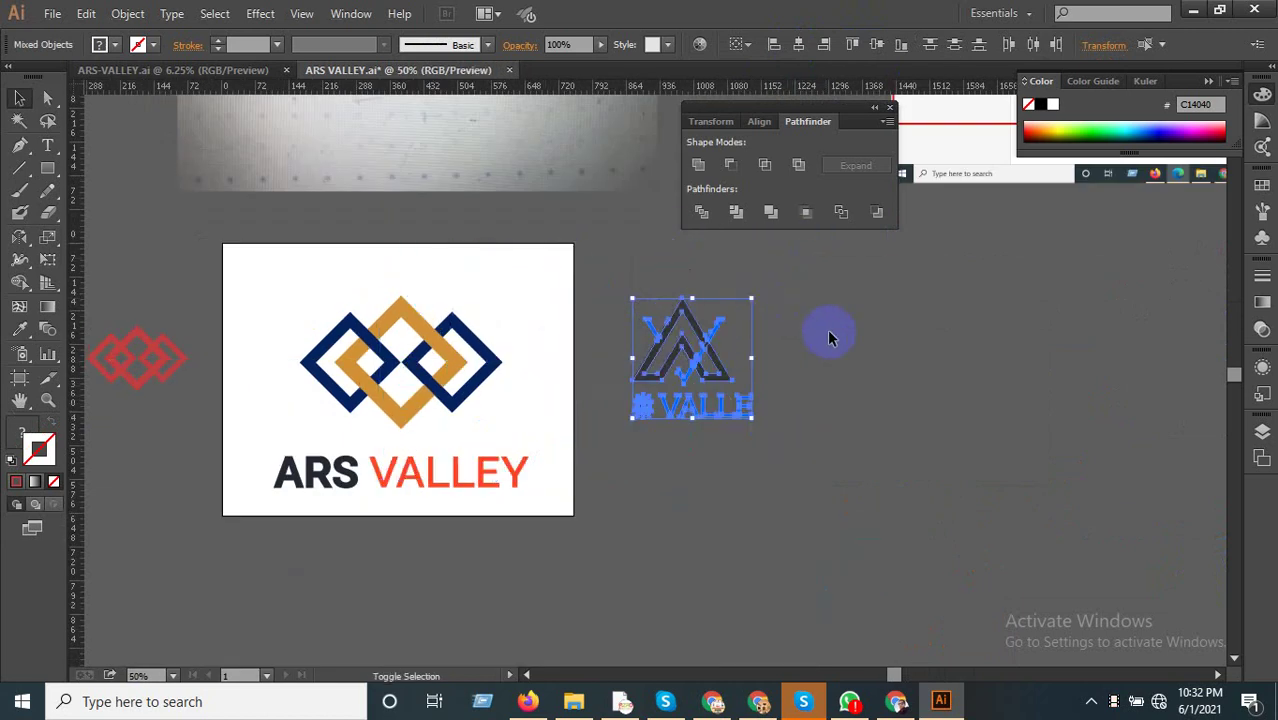
pyautogui.click(826, 350)
# Isolate the emblem group and fill its right diamond with the bright blue sampled from the pasted logo's lettering.
pyautogui.scroll(2, 513, 408)
pyautogui.doubleClick(518, 385)
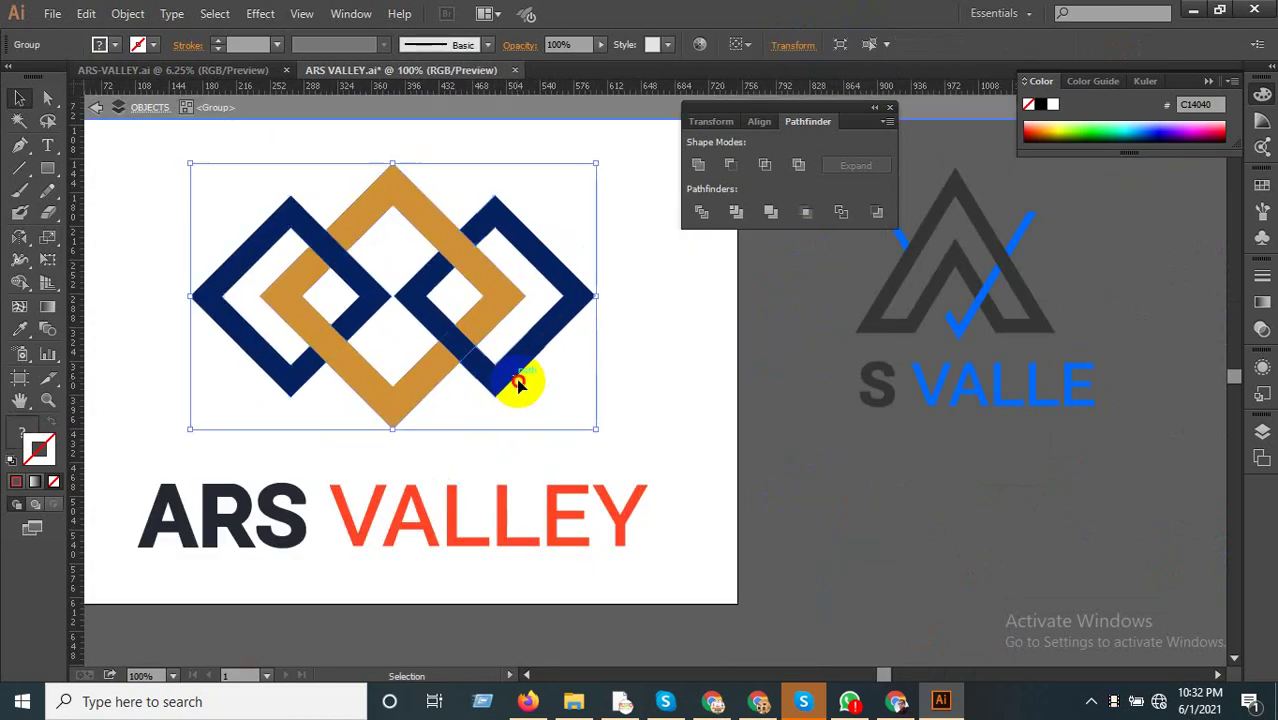
pyautogui.click(573, 325)
pyautogui.click(12, 329)
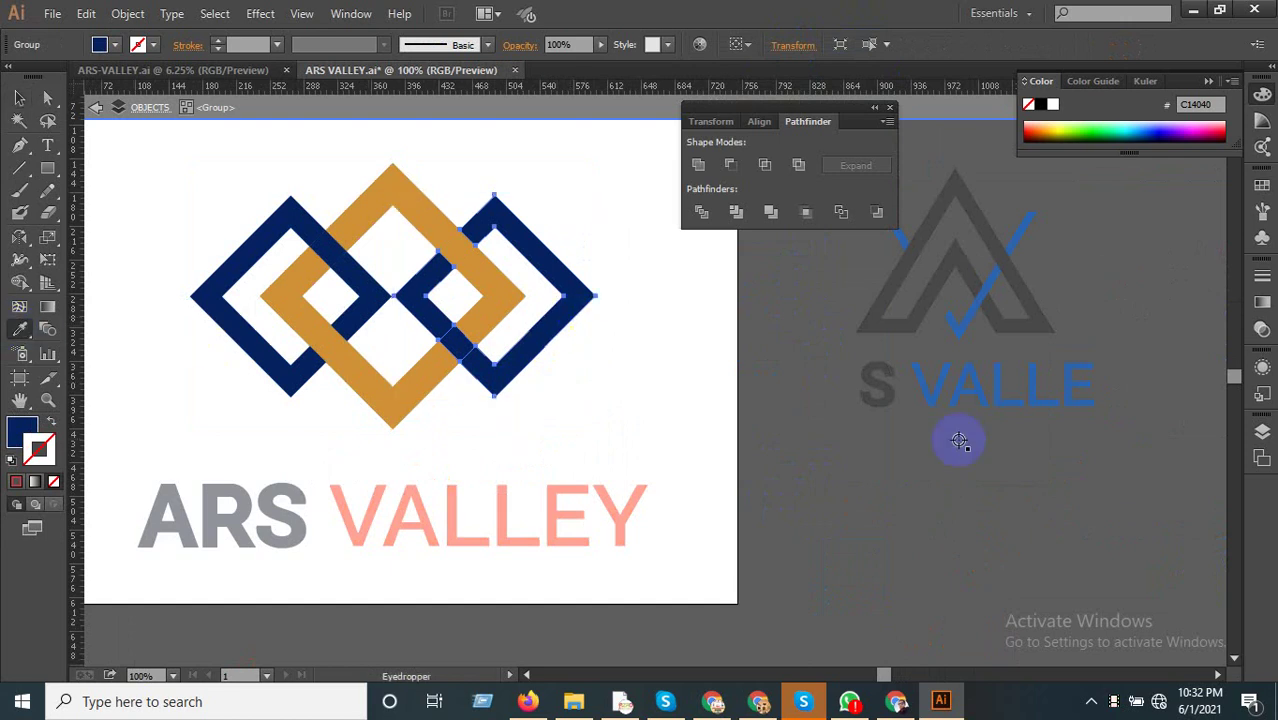
pyautogui.click(934, 404)
pyautogui.click(20, 99)
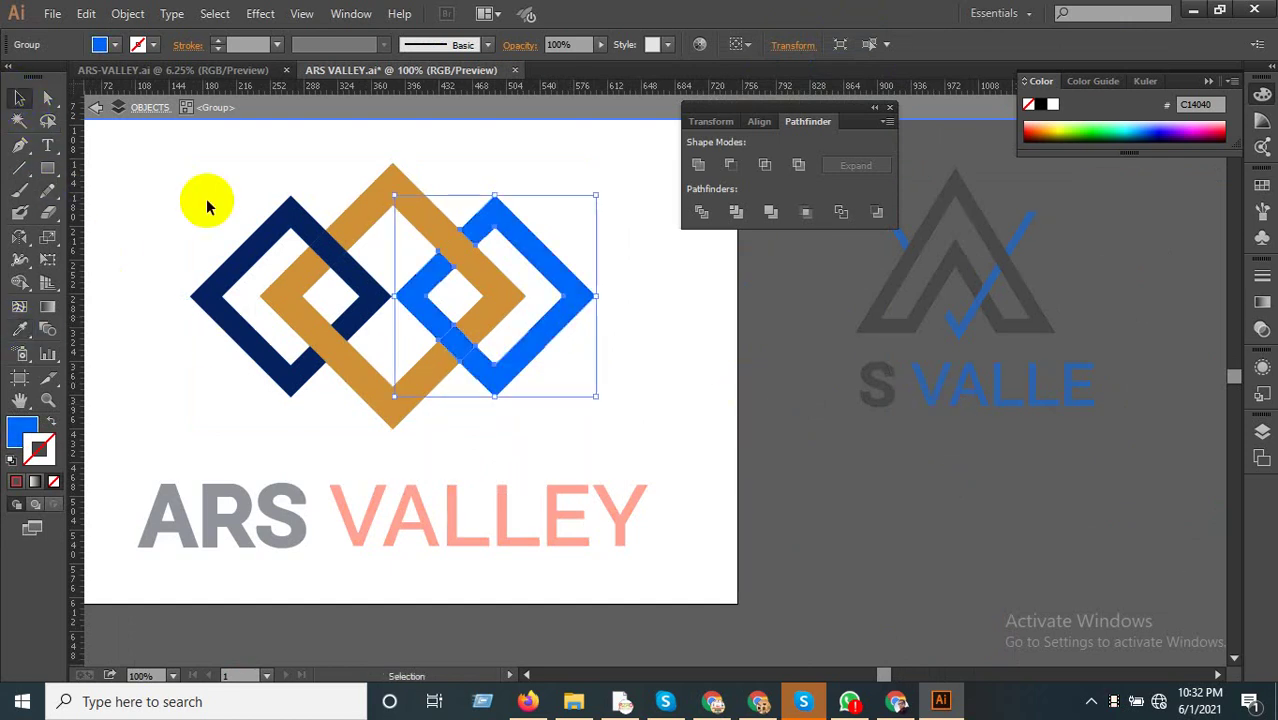
# Fill the emblem's left diamond with the bright blue sampled from the right diamond.
pyautogui.click(251, 236)
pyautogui.click(20, 329)
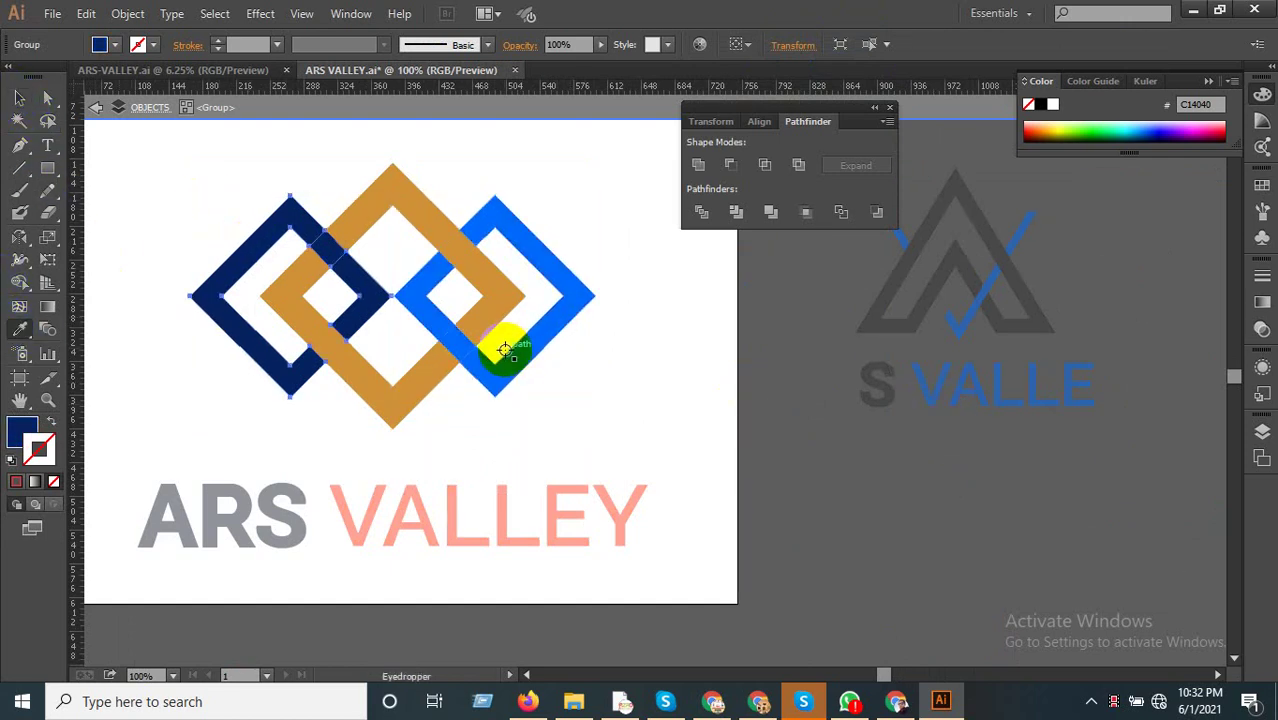
pyautogui.click(493, 366)
pyautogui.click(20, 99)
# Try the pasted logo's dark grey on the middle diamond and fill it with the red-orange sampled from the word VALLEY instead.
pyautogui.click(399, 187)
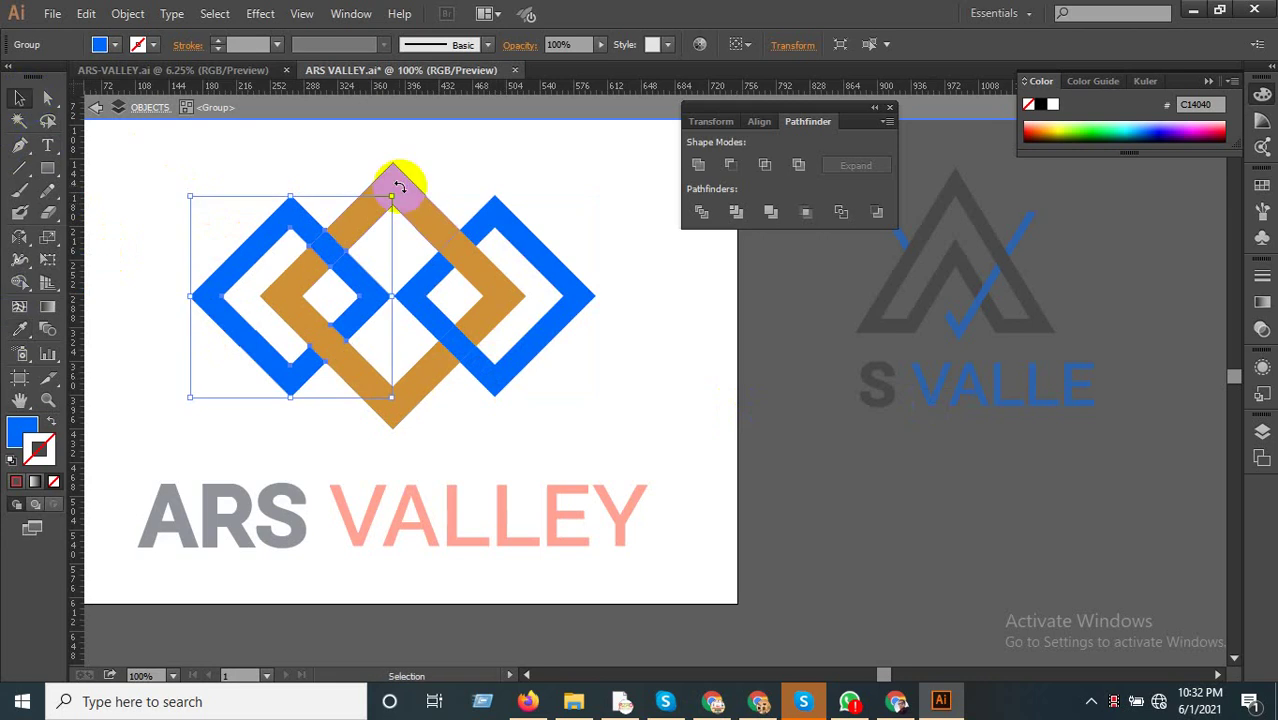
pyautogui.click(404, 185)
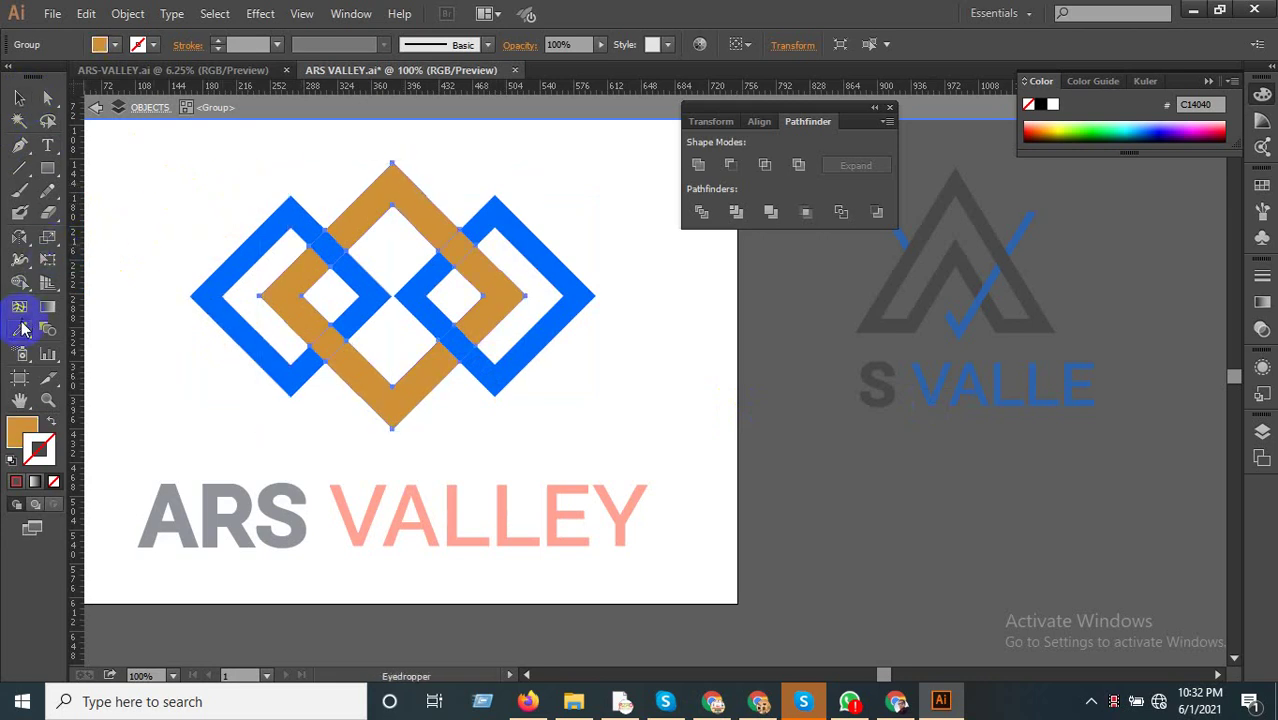
pyautogui.click(963, 276)
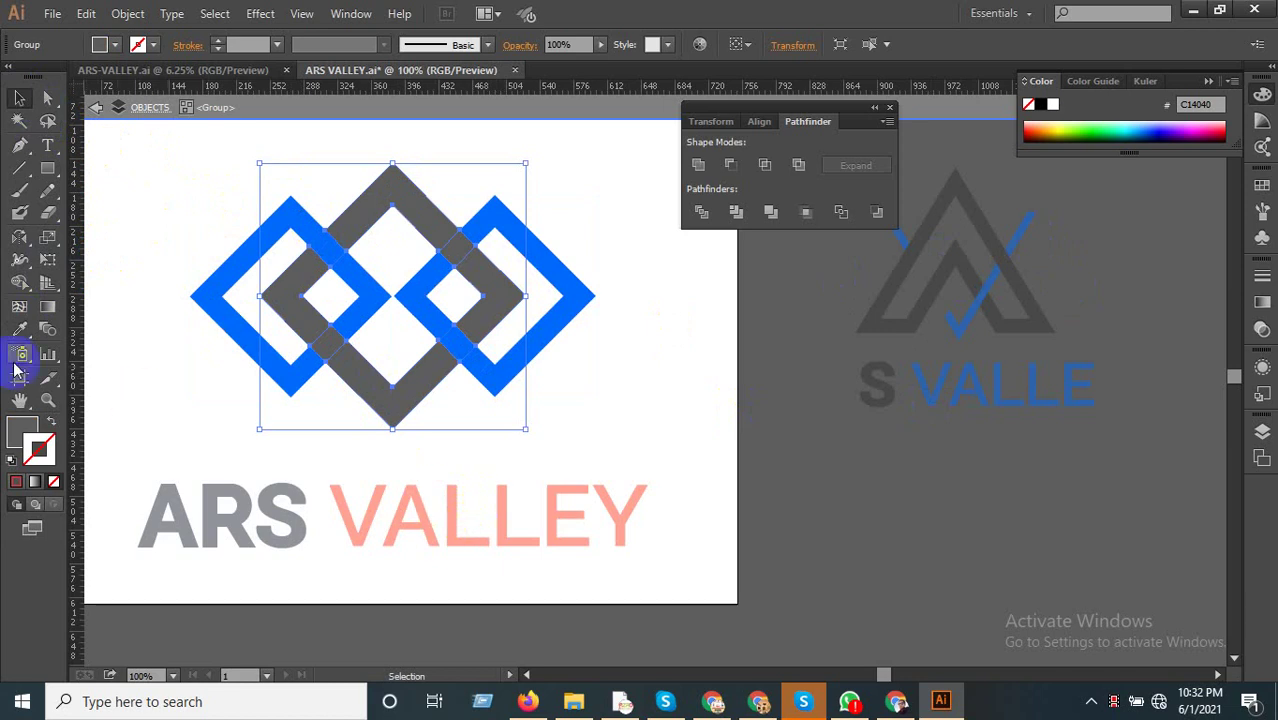
pyautogui.click(22, 333)
pyautogui.click(375, 532)
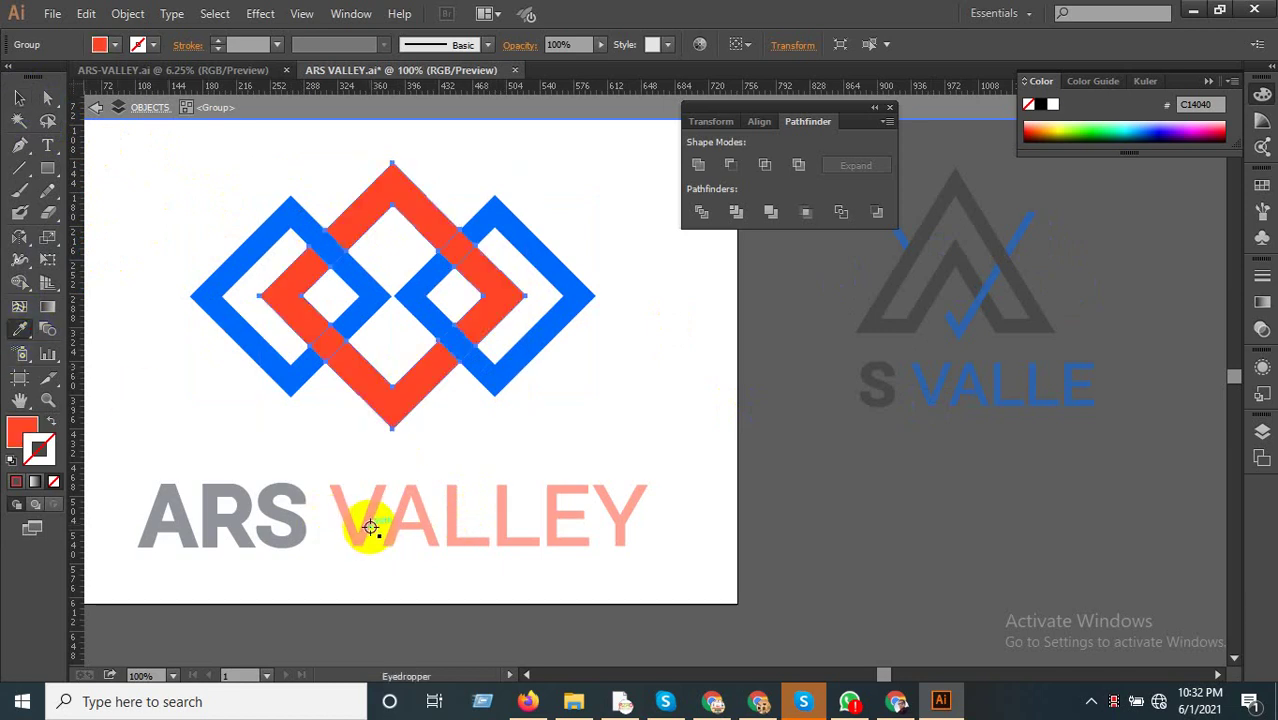
# Try the pasted logo's dark grey on the middle diamond and fill it with the dark navy sampled from the word ARS instead.
pyautogui.click(907, 316)
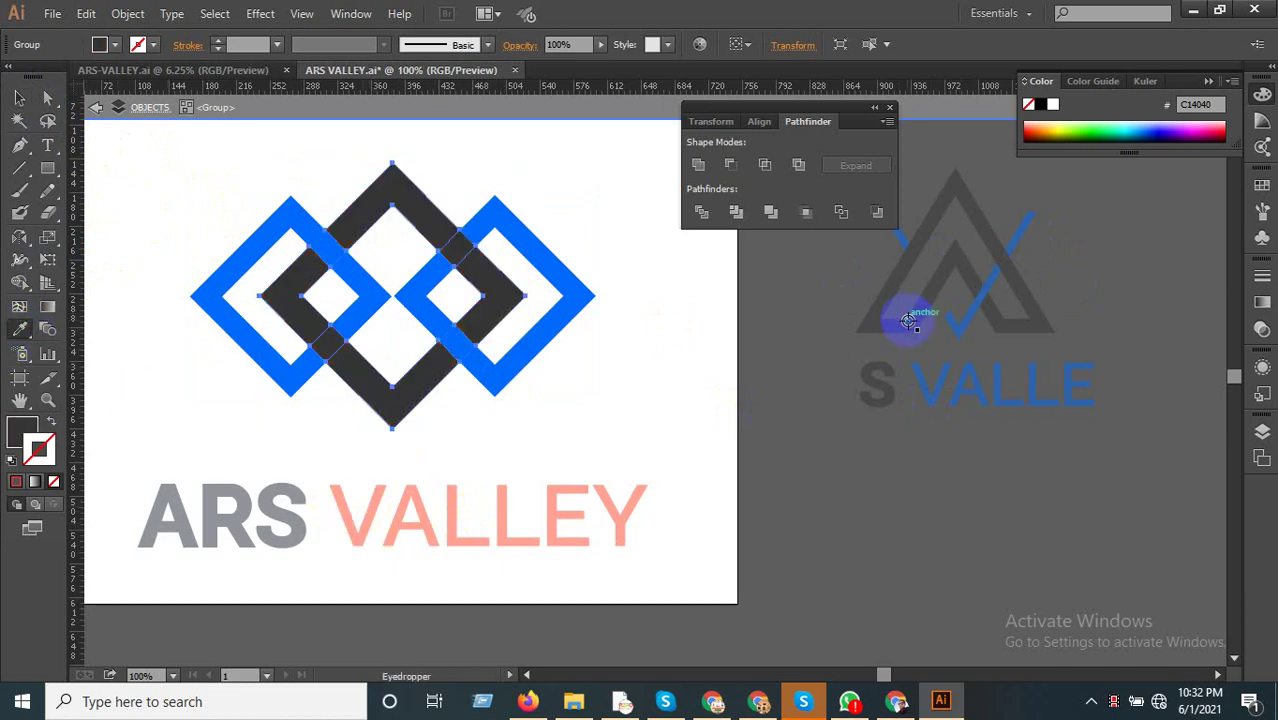
pyautogui.click(279, 508)
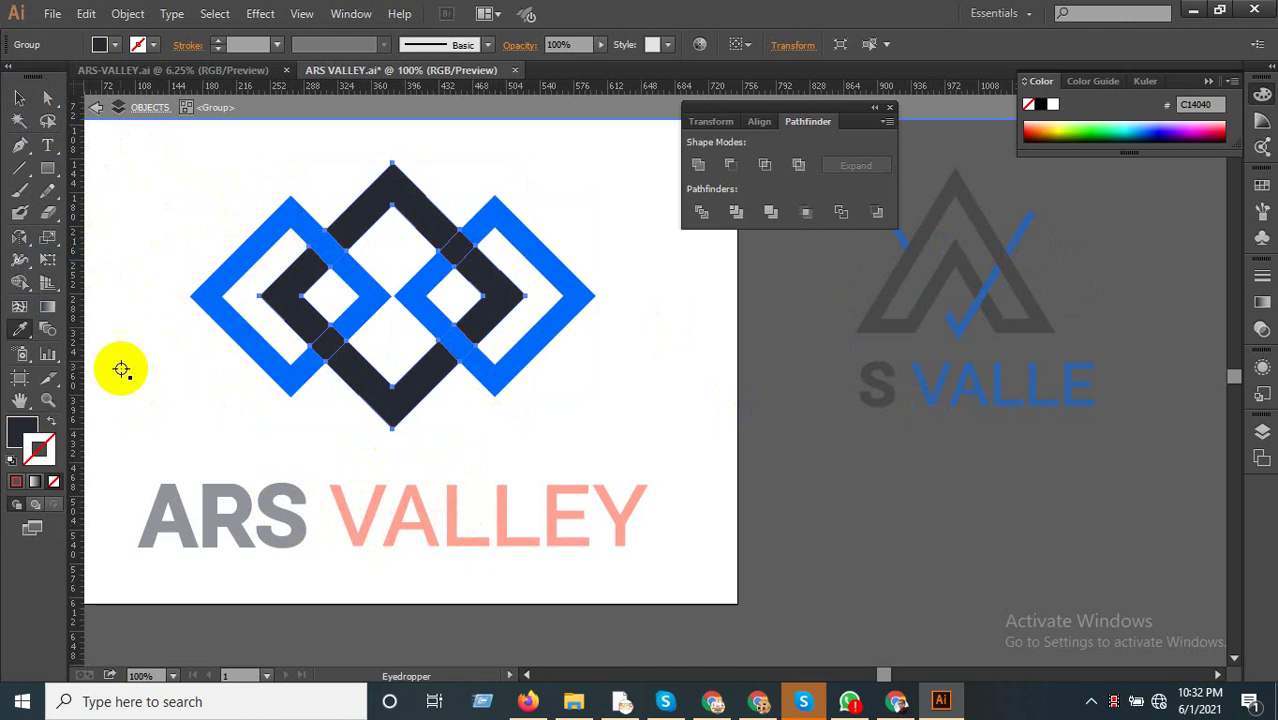
pyautogui.click(600, 438)
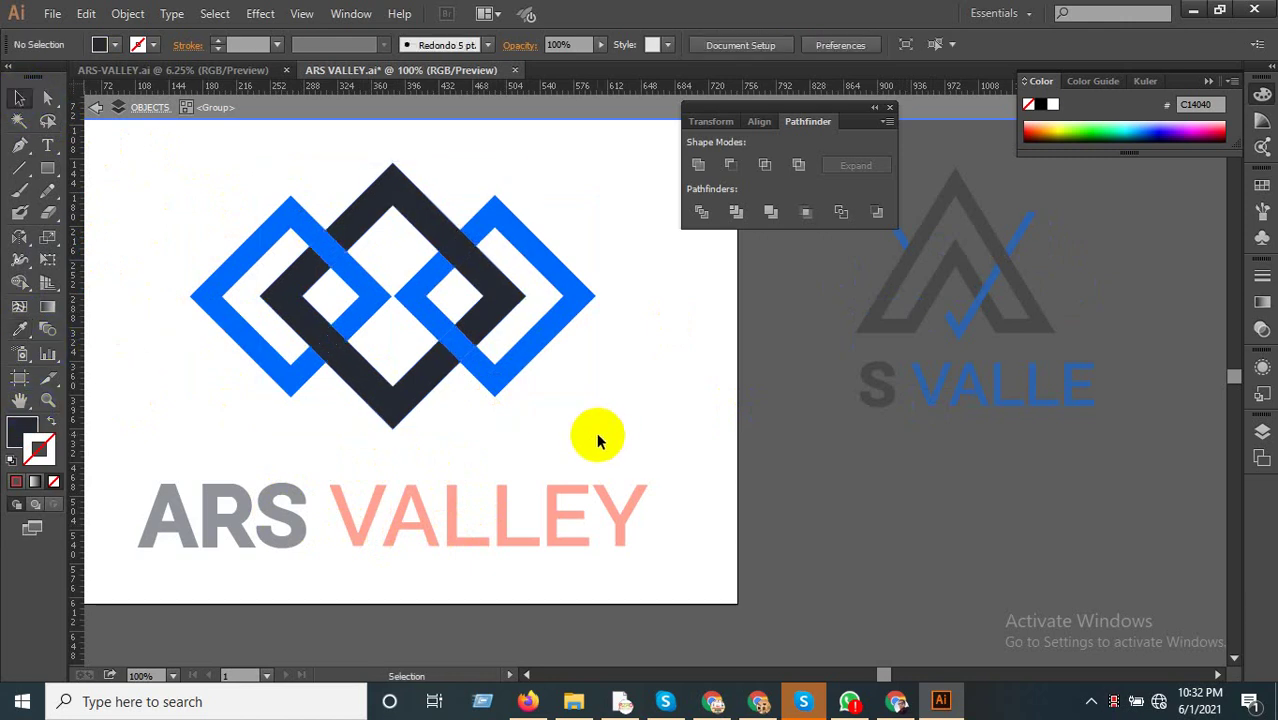
# Isolate the wordmark group, fill all the VALLEY letters with the bright blue sampled from the left diamond and leave isolation.
pyautogui.click(286, 537)
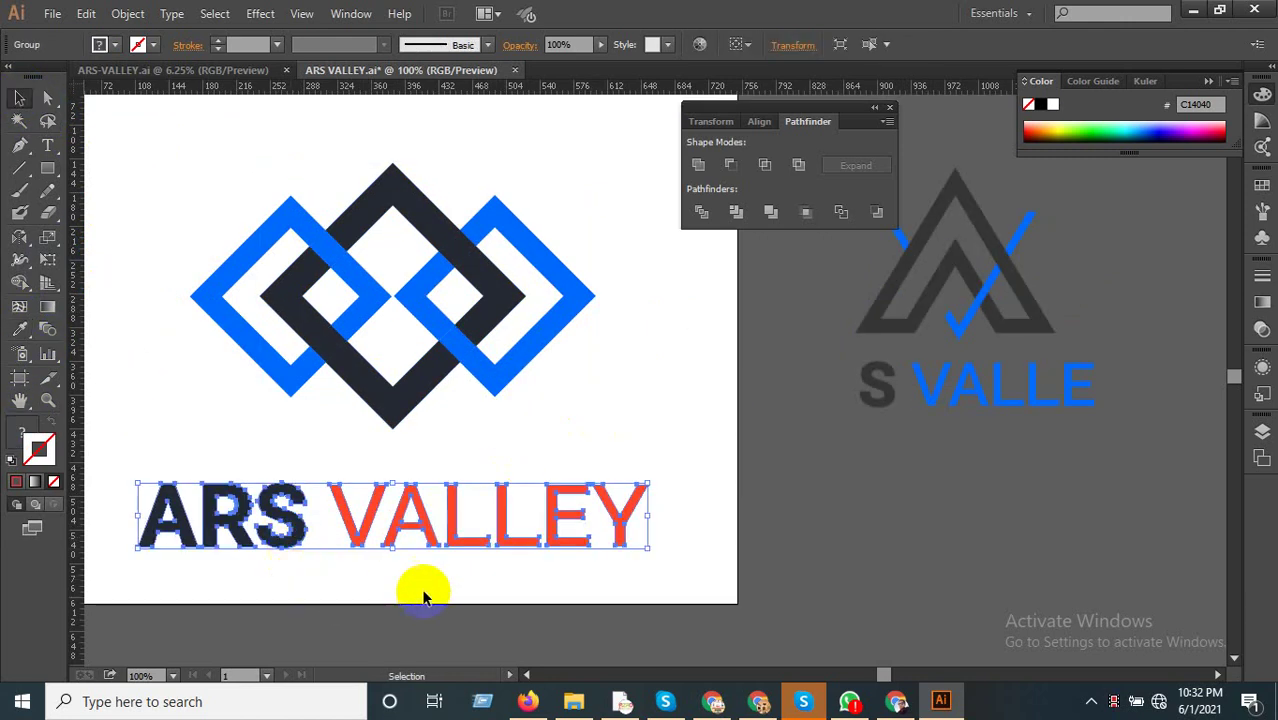
pyautogui.click(391, 519)
pyautogui.doubleClick(399, 527)
pyautogui.click(398, 527)
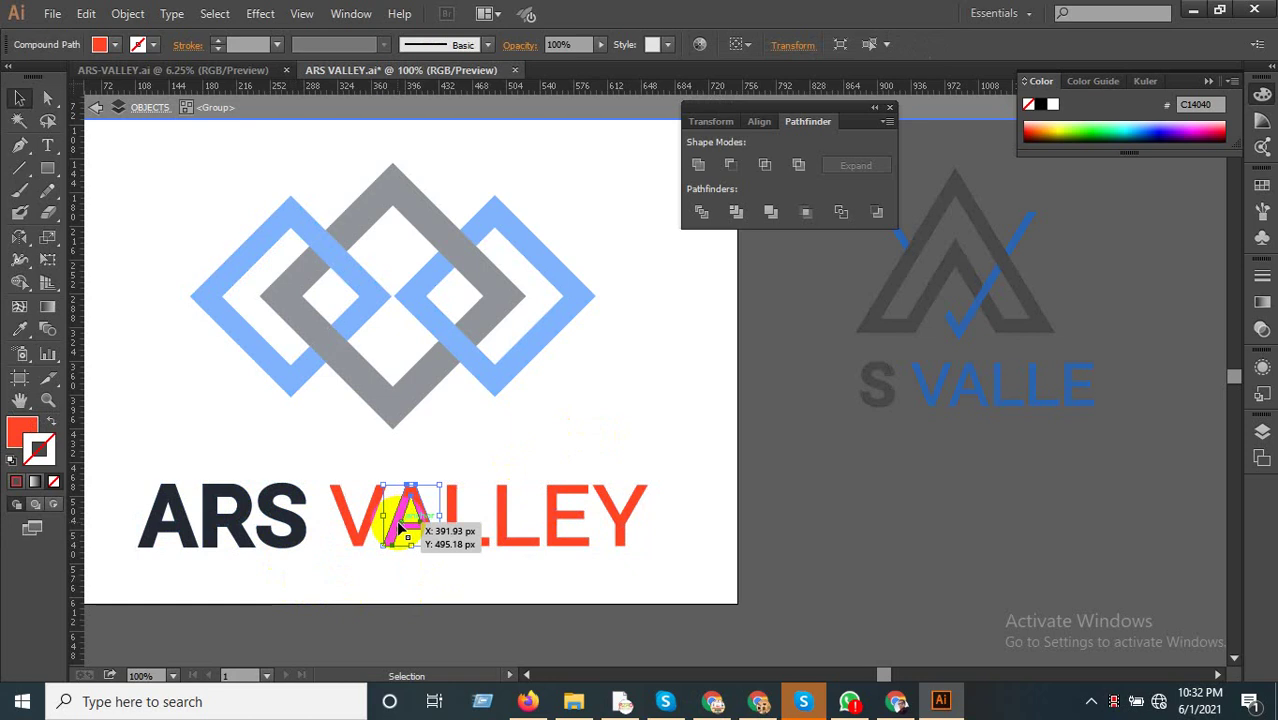
pyautogui.moveTo(705, 588); pyautogui.dragTo(335, 445)
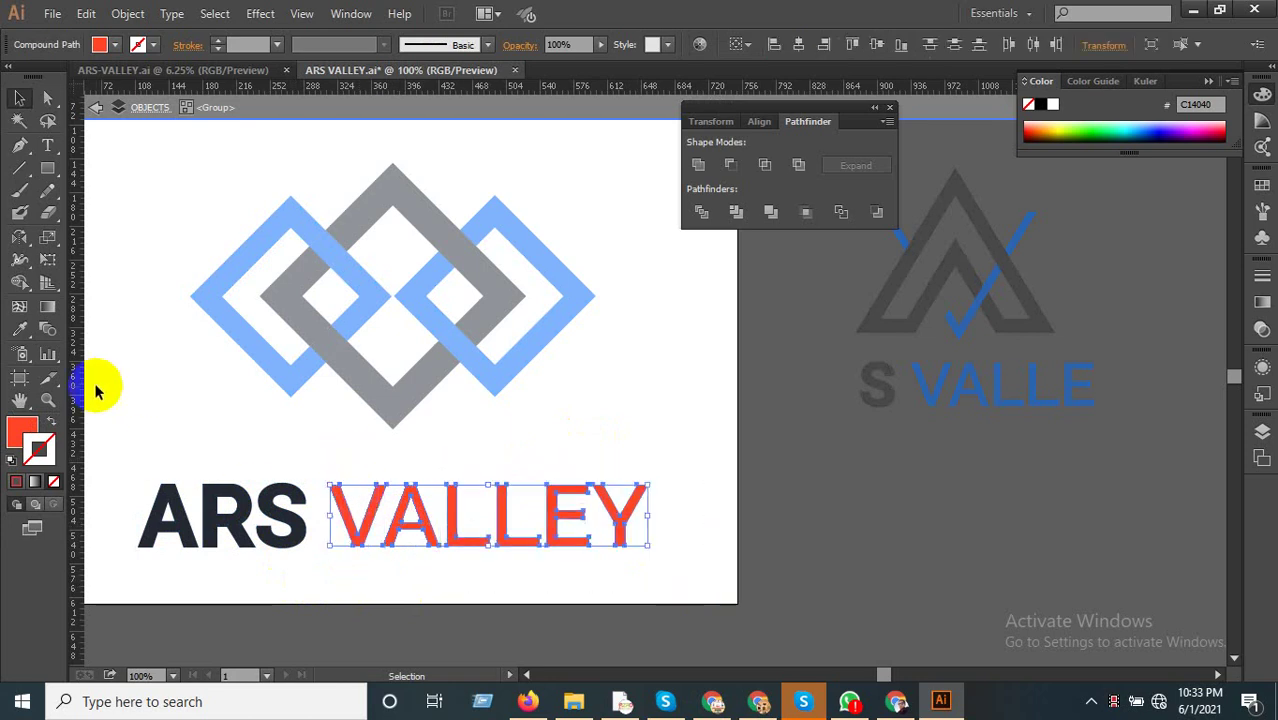
pyautogui.click(22, 331)
pyautogui.click(226, 339)
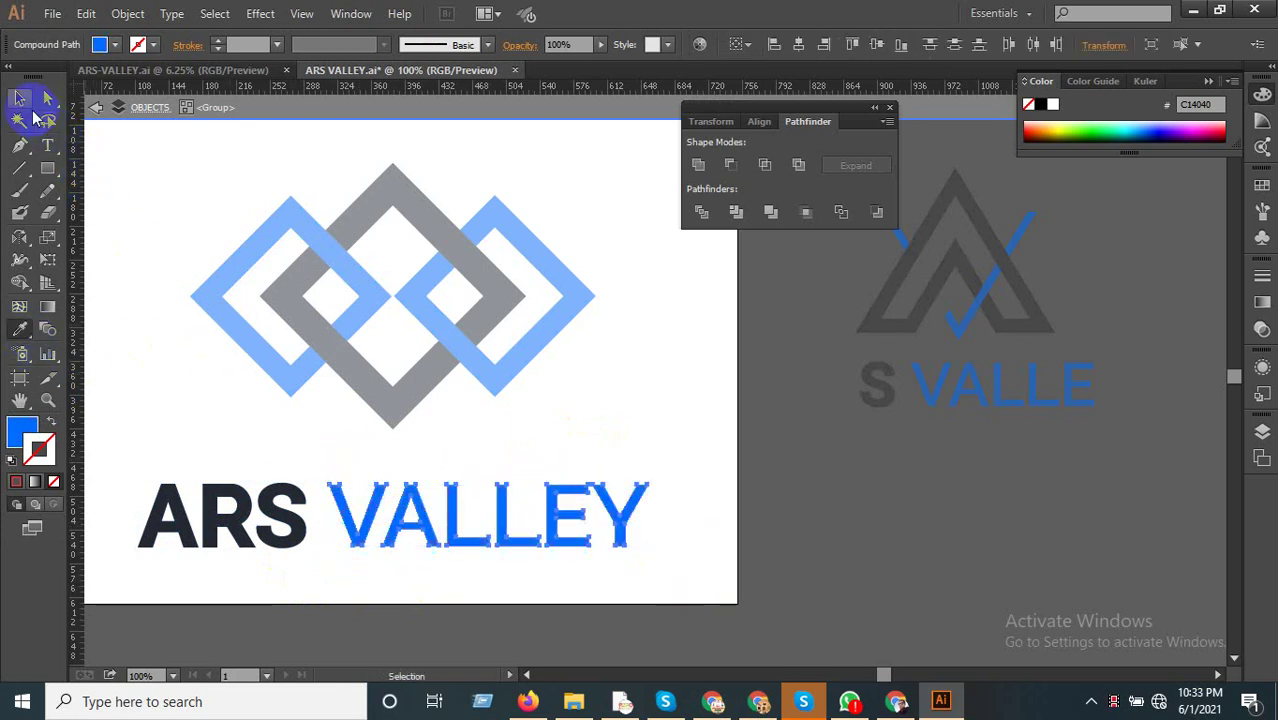
pyautogui.doubleClick(91, 151)
# Scale the diamond emblem down slightly about its centre and clear the selection.
pyautogui.click(571, 280)
pyautogui.scroll(-2, 490, 488)
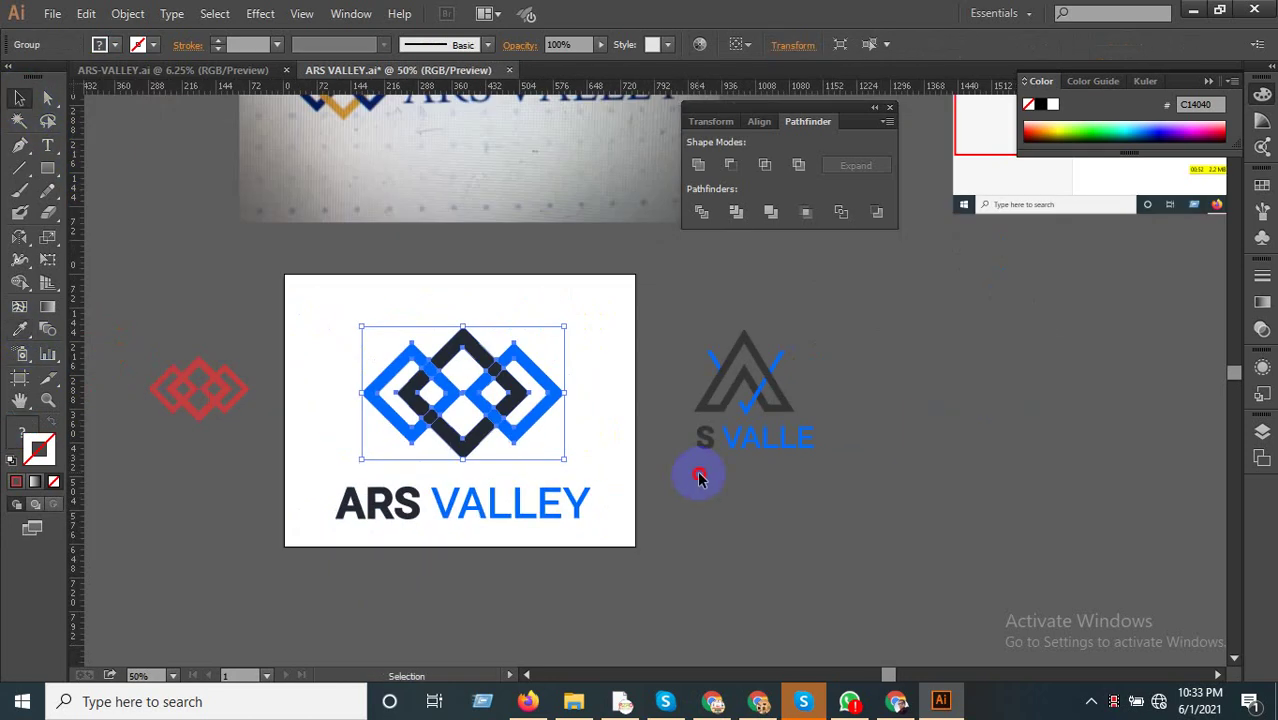
pyautogui.click(699, 479)
pyautogui.scroll(1, 551, 512)
pyautogui.click(414, 320)
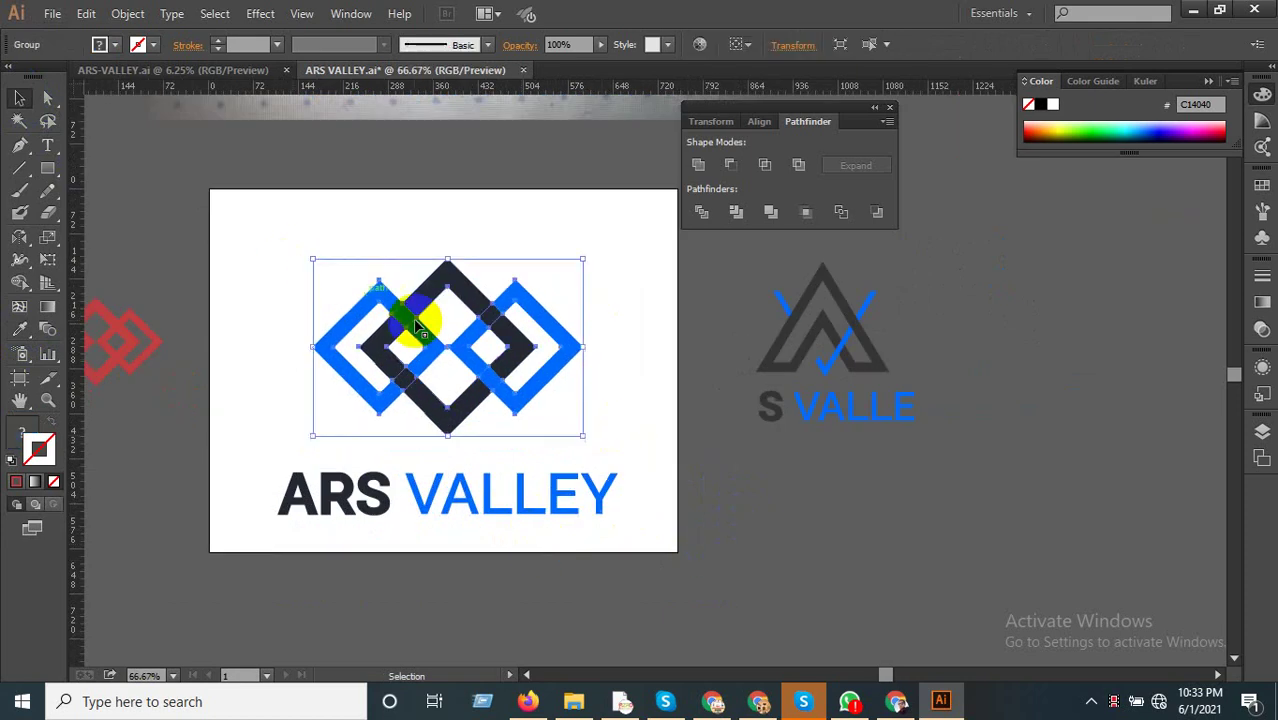
pyautogui.moveTo(581, 435); pyautogui.dragTo(568, 426)
pyautogui.click(648, 508)
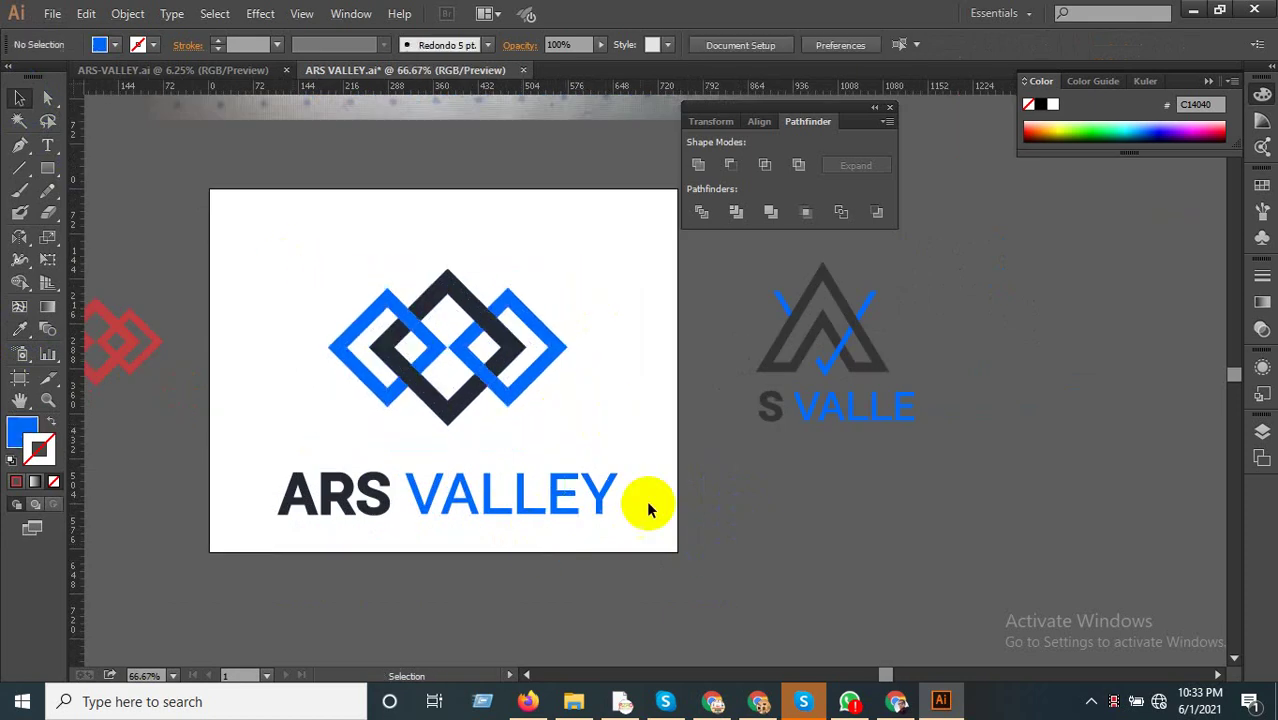
# Move the wordmark straight up so it sits close beneath the diamond emblem.
pyautogui.moveTo(653, 451); pyautogui.dragTo(470, 566)
pyautogui.scroll(2, 445, 514)
pyautogui.keyDown('shift'); pyautogui.click(519, 506); pyautogui.keyUp('shift')
pyautogui.moveTo(499, 477); pyautogui.dragTo(497, 413)
pyautogui.click(512, 536)
# Shift the wordmark back down to widen the gap below the diamond emblem.
pyautogui.scroll(-2, 522, 563)
pyautogui.click(522, 490)
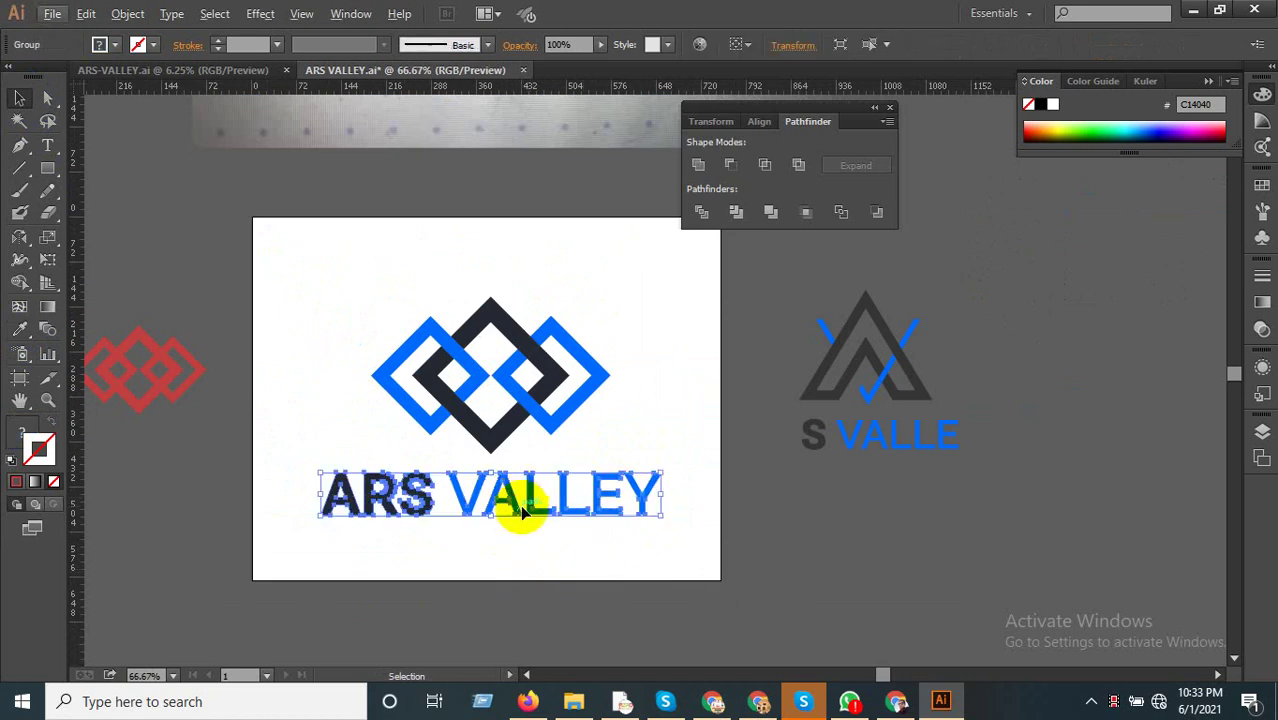
pyautogui.moveTo(522, 510)
pyautogui.mouseDown()
pyautogui.moveTo(522, 528)
pyautogui.moveTo(508, 514)
pyautogui.moveTo(512, 532)
pyautogui.mouseUp()
pyautogui.click(537, 558)
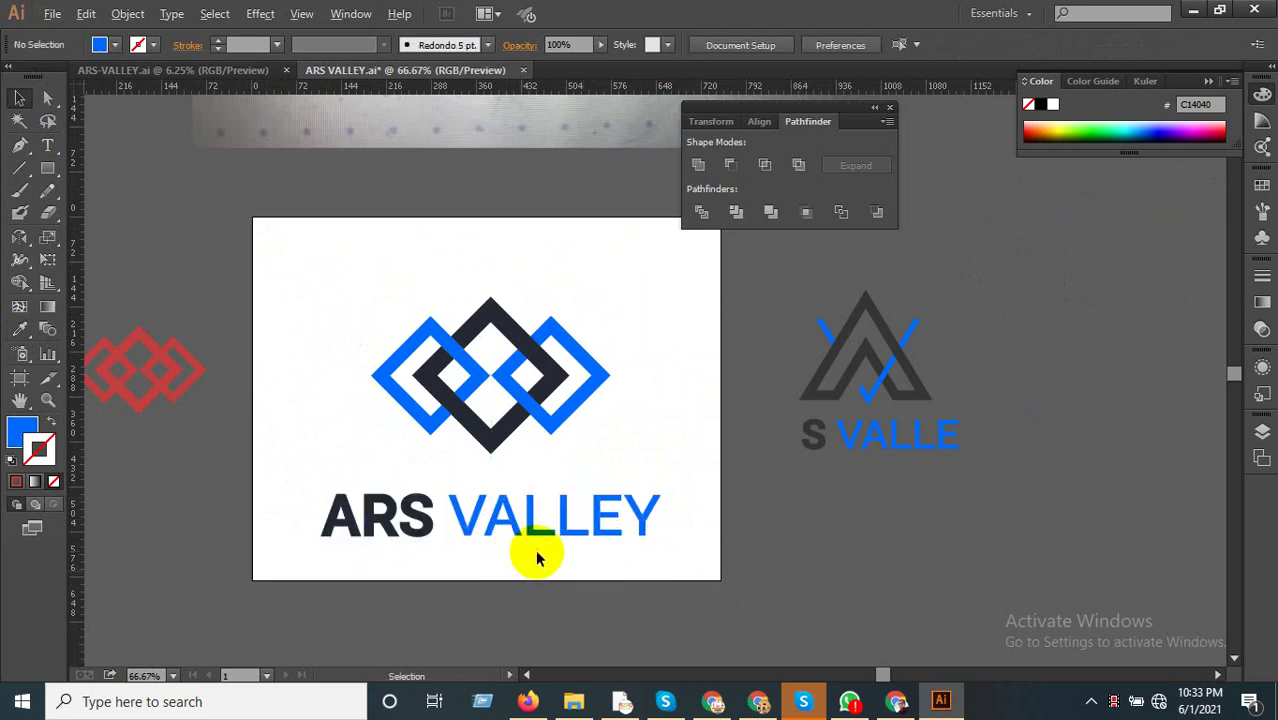
# Nudge the wordmark slightly upward to tighten the spacing under the emblem and deselect it.
pyautogui.scroll(-1, 722, 590)
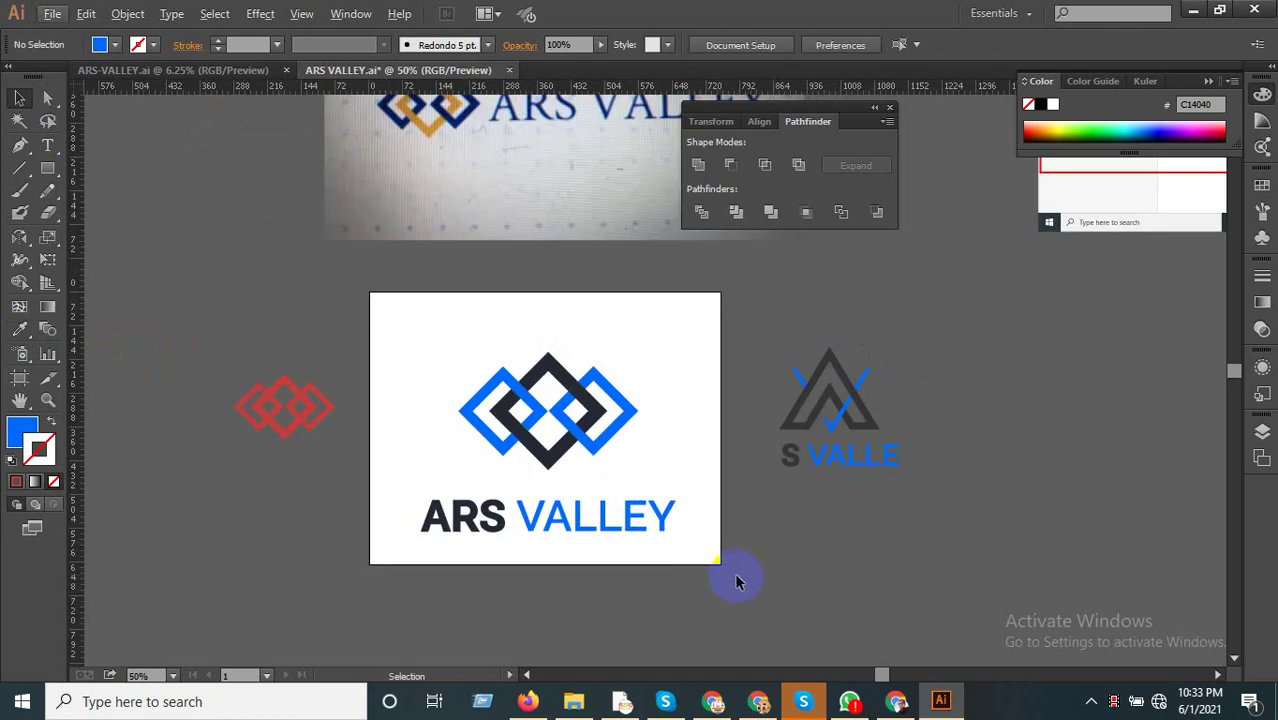
pyautogui.click(581, 502)
pyautogui.scroll(1, 581, 501)
pyautogui.moveTo(580, 516); pyautogui.dragTo(580, 504)
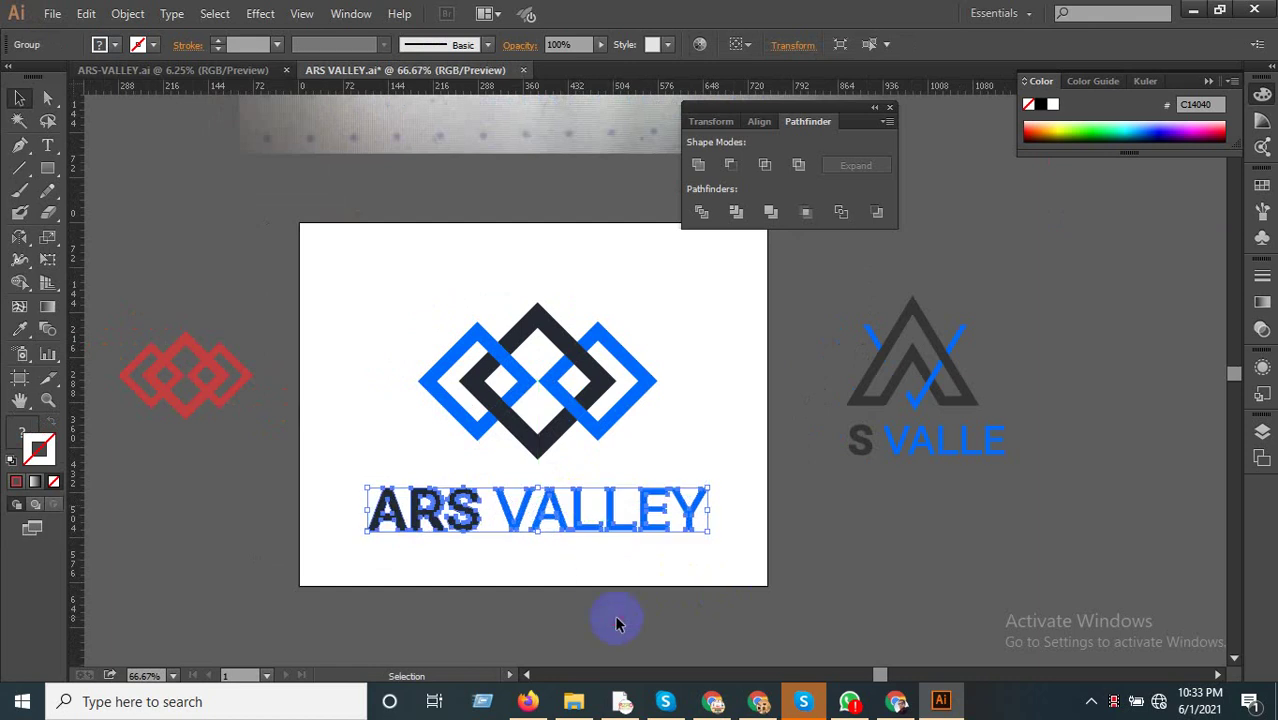
pyautogui.click(616, 624)
pyautogui.scroll(-1, 660, 620)
pyautogui.moveTo(713, 559); pyautogui.dragTo(437, 351)
pyautogui.click(700, 485)
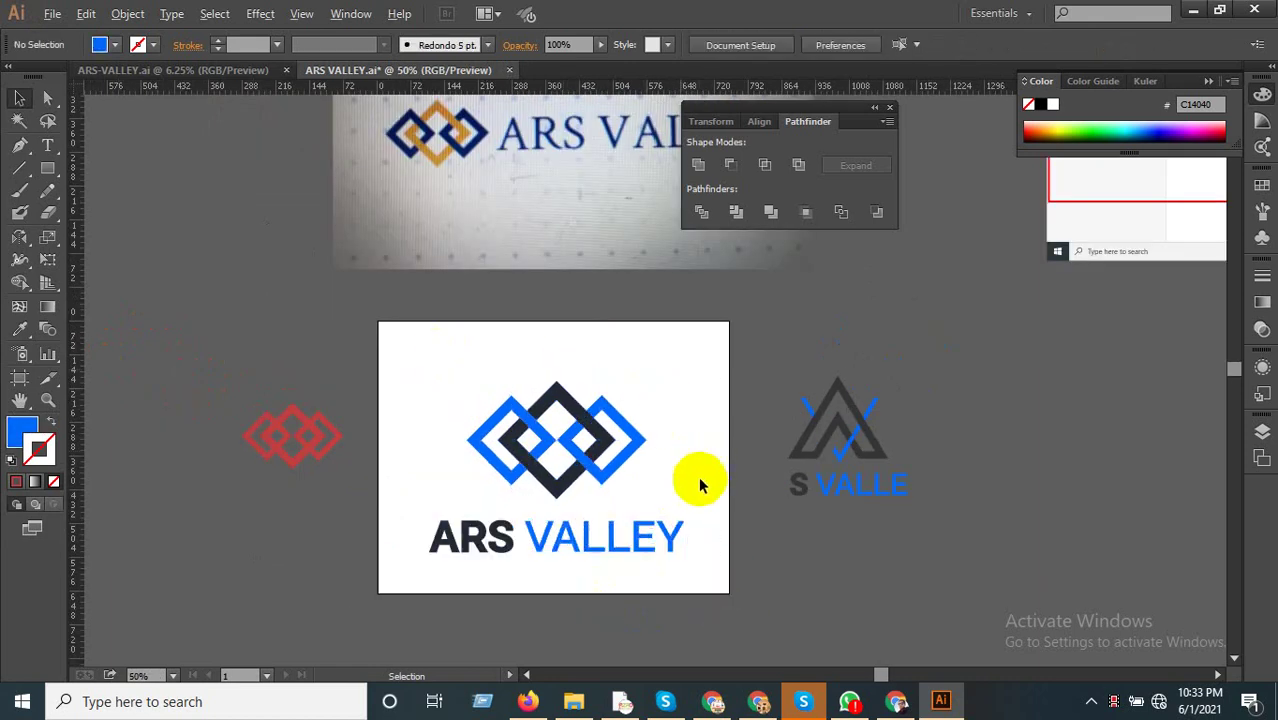
pyautogui.moveTo(700, 485); pyautogui.dragTo(560, 332)
pyautogui.click(726, 474)
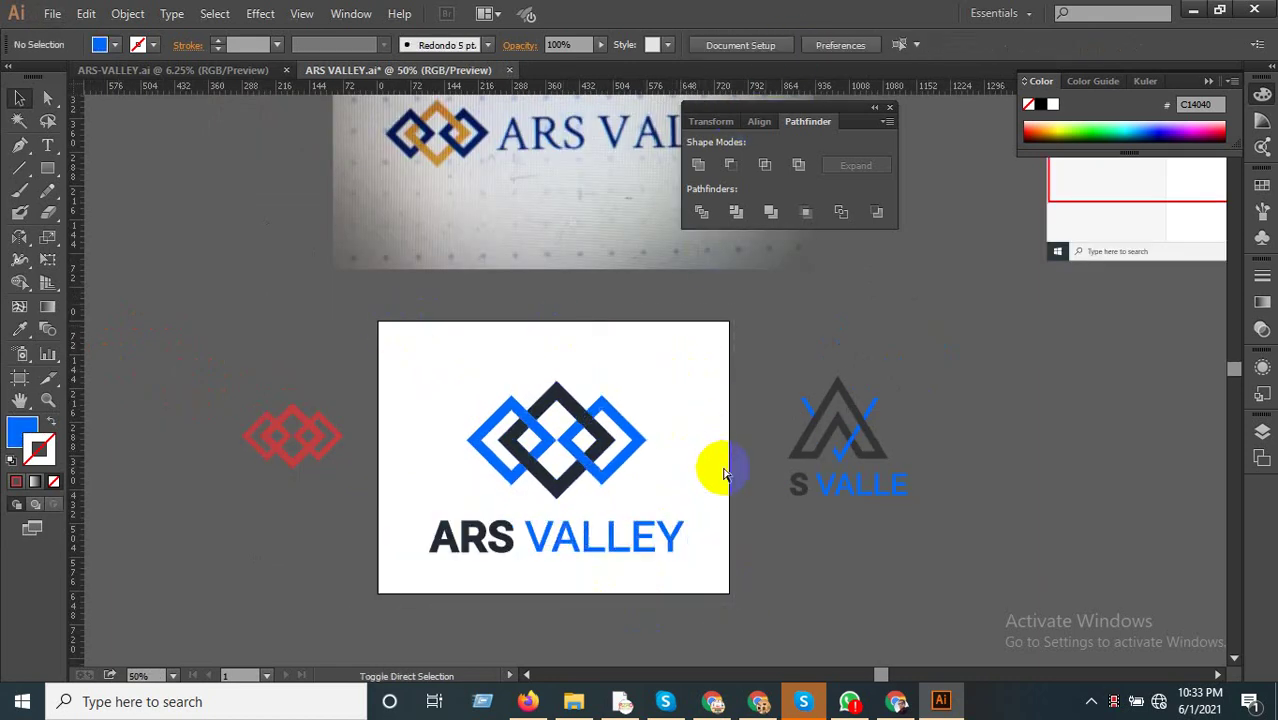
# Save the ARS VALLEY document.
pyautogui.click(52, 13)
pyautogui.click(391, 385)
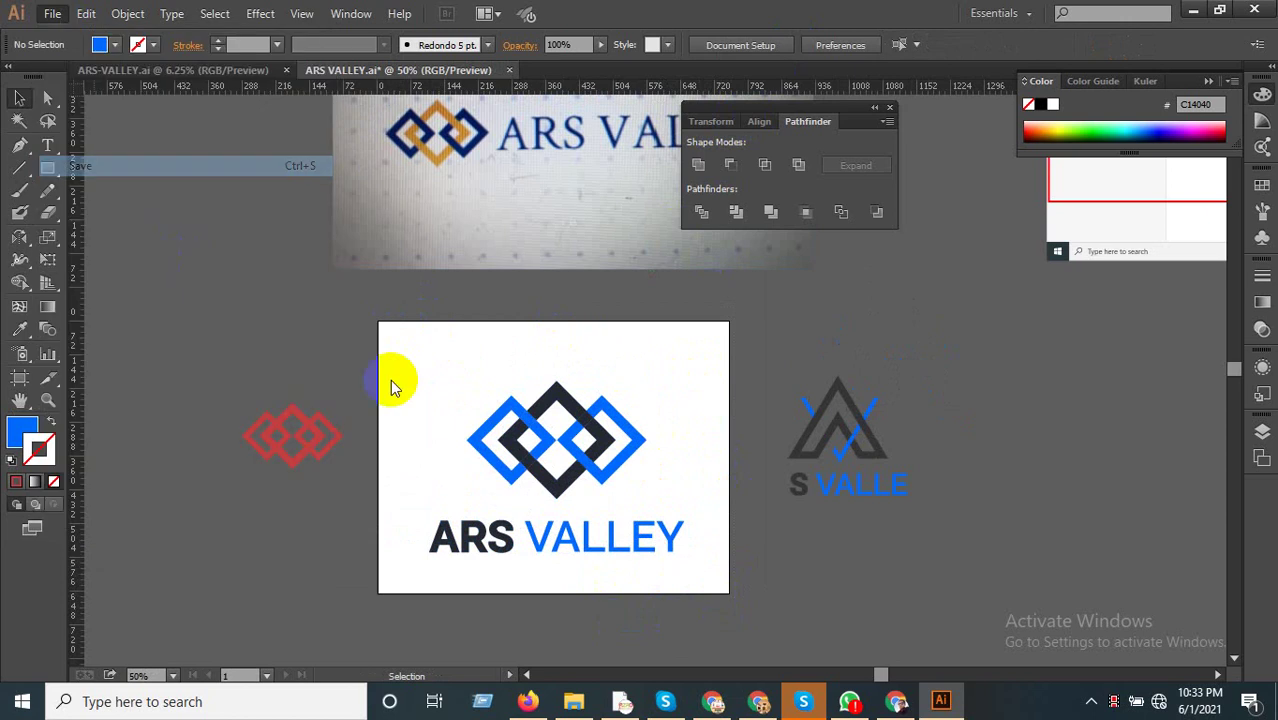
pyautogui.hotkey('ctrl', 's')
# Start exporting the artboard for the web as a maximum-quality JPEG at 750 × 582 px.
pyautogui.click(53, 14)
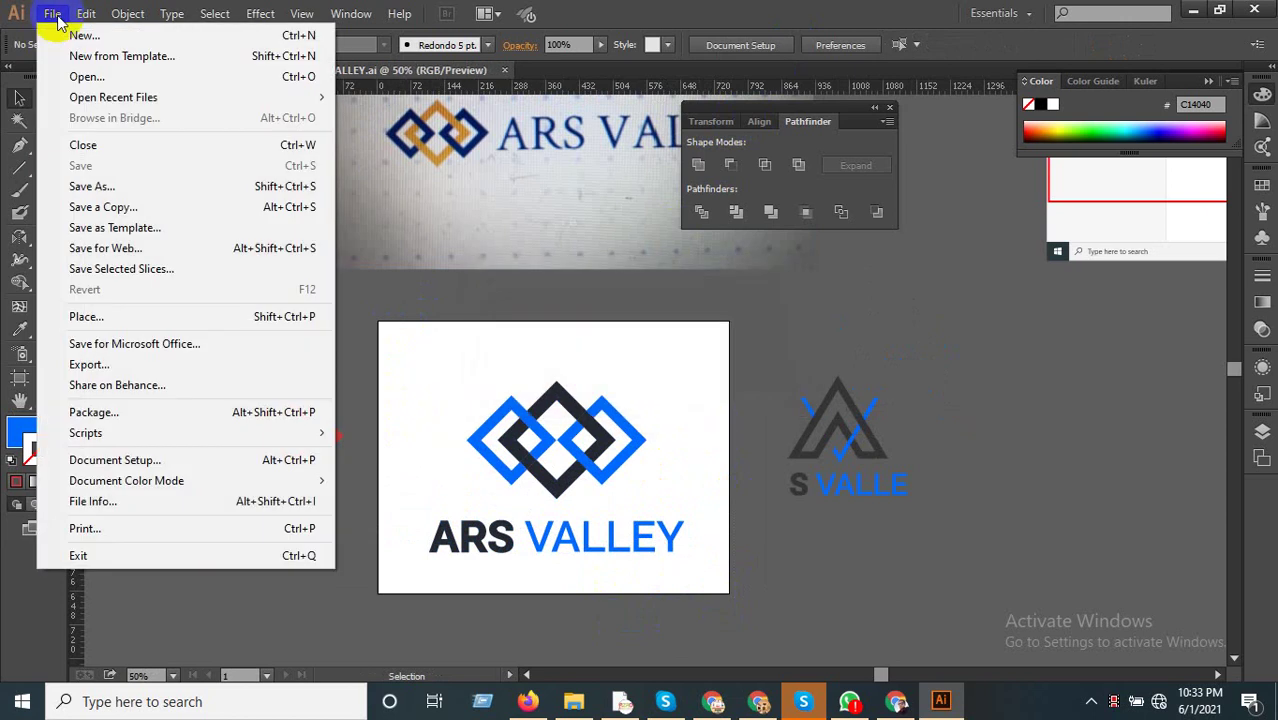
pyautogui.click(207, 254)
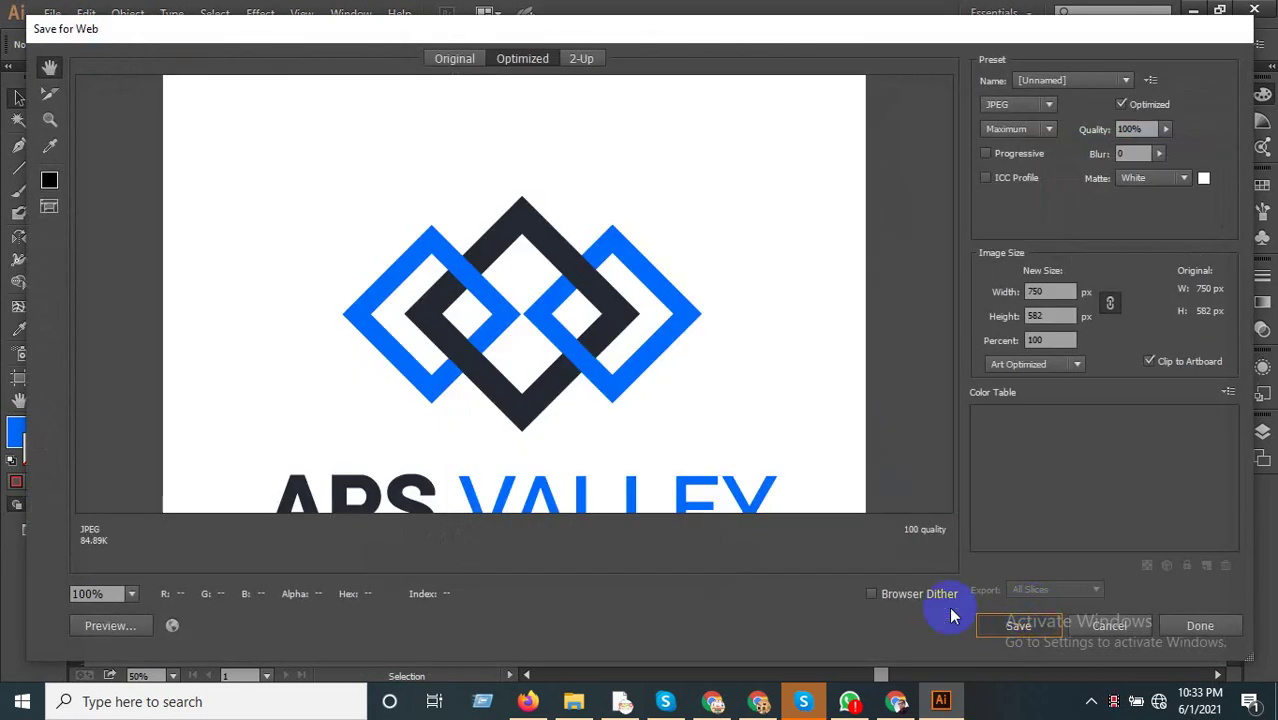
pyautogui.click(1018, 625)
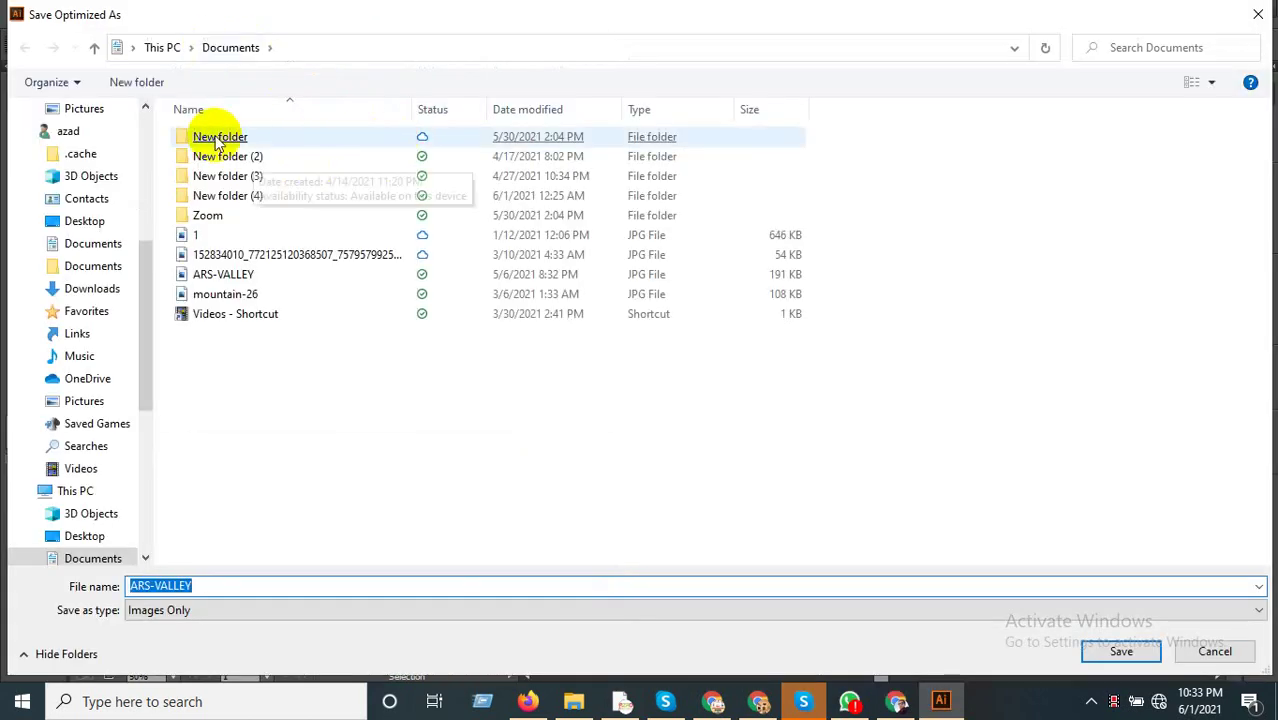
# Choose the ARS VALLEY folder inside All WORK ONLINE on the BISMILLA DESIGN (F:) drive as the export location.
pyautogui.click(157, 47)
pyautogui.doubleClick(449, 339)
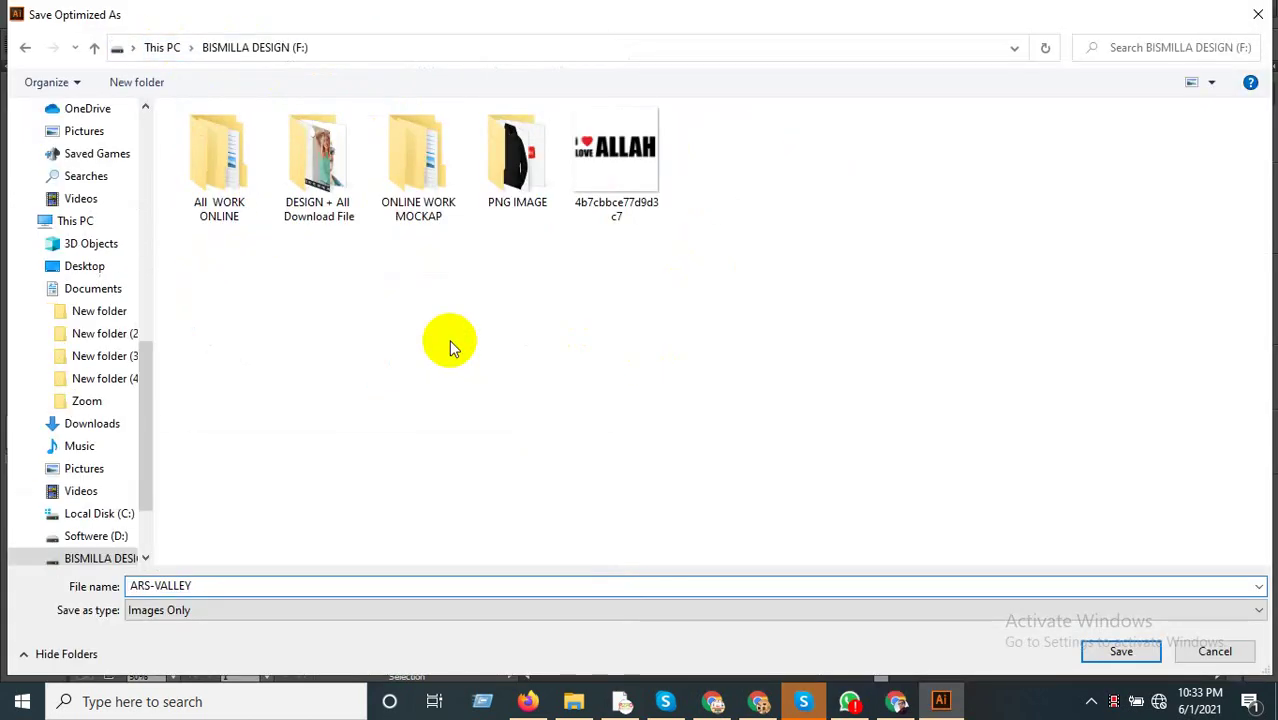
pyautogui.doubleClick(245, 205)
pyautogui.click(557, 183)
pyautogui.doubleClick(557, 183)
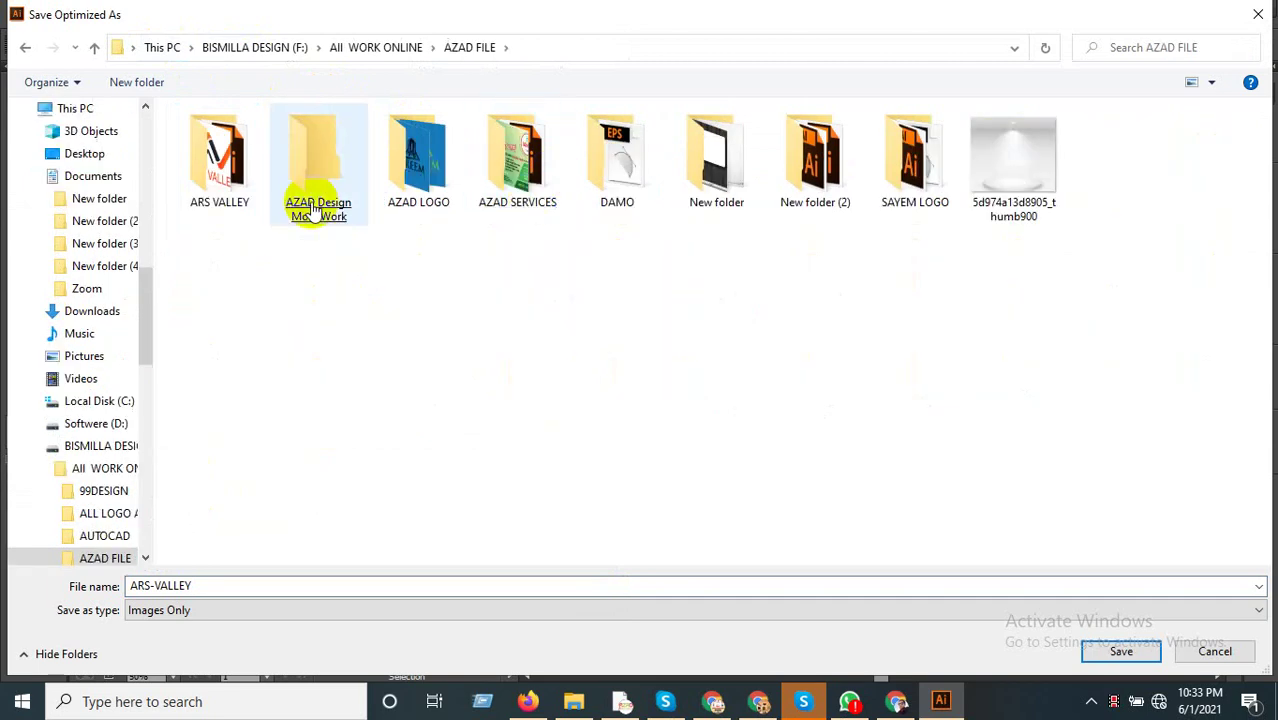
pyautogui.doubleClick(220, 160)
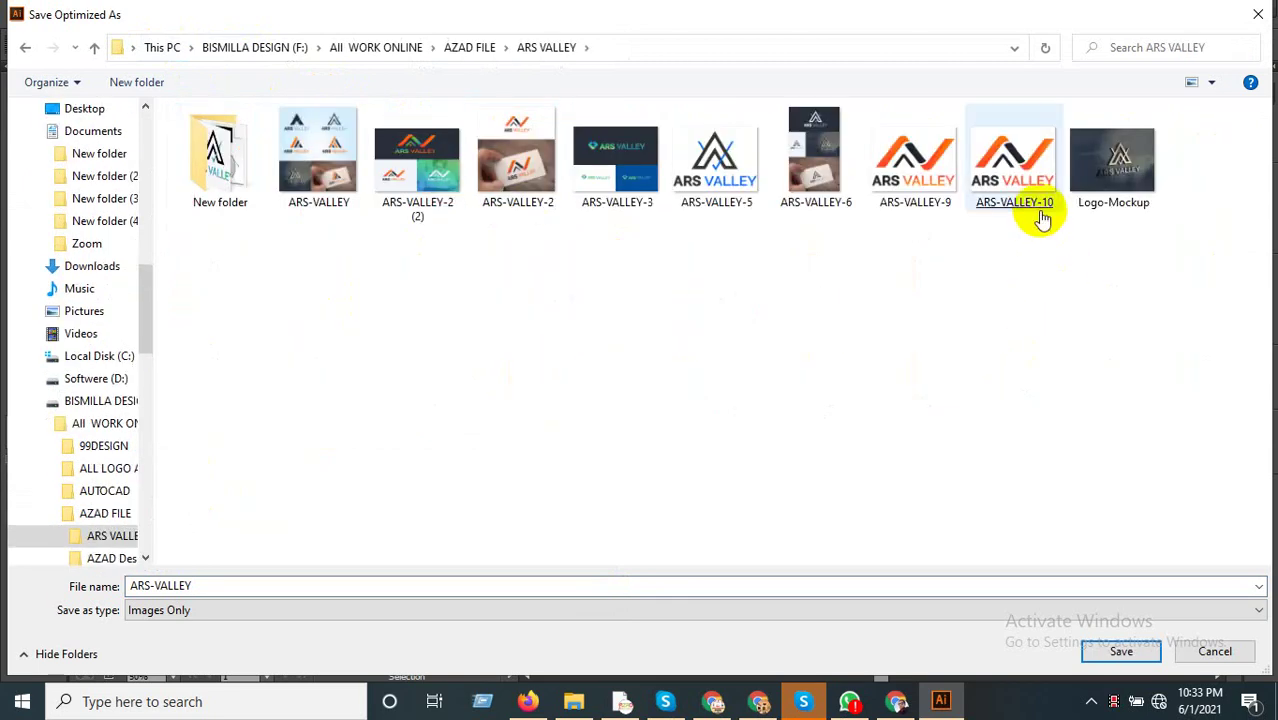
pyautogui.rightClick(1022, 185)
pyautogui.doubleClick(246, 585)
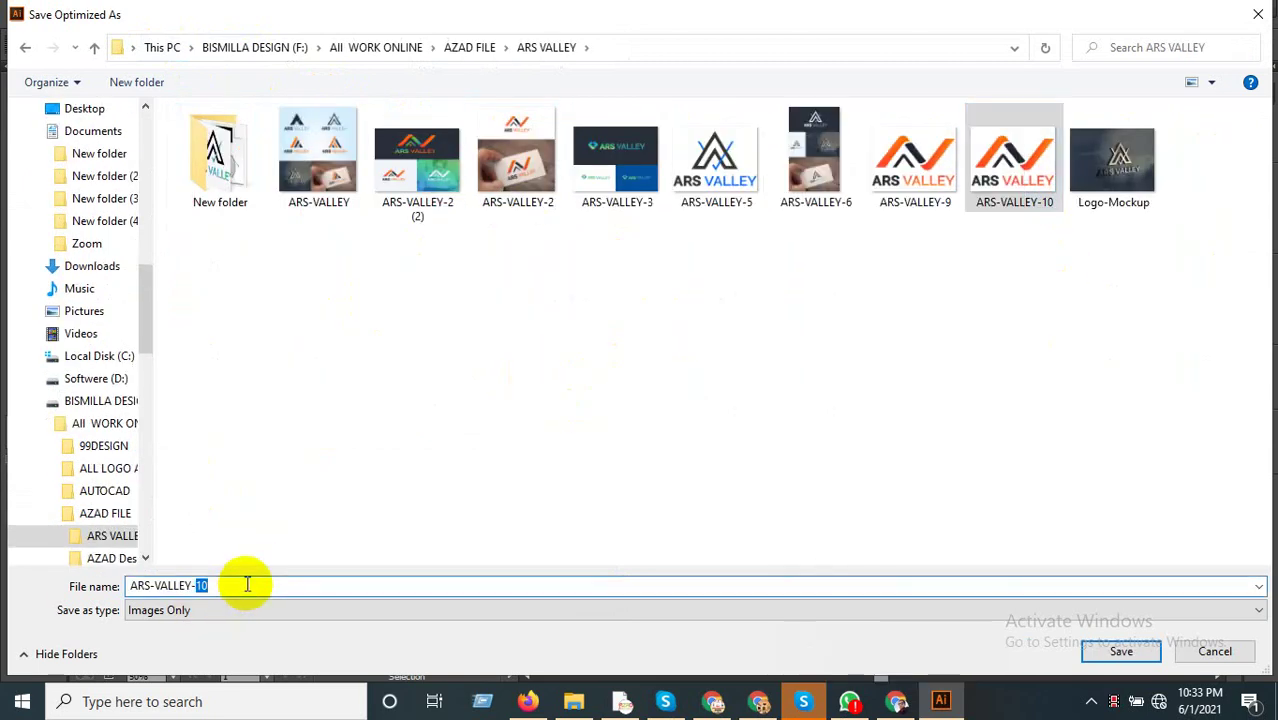
pyautogui.hotkey('ctrl', 'a')
pyautogui.write('1')
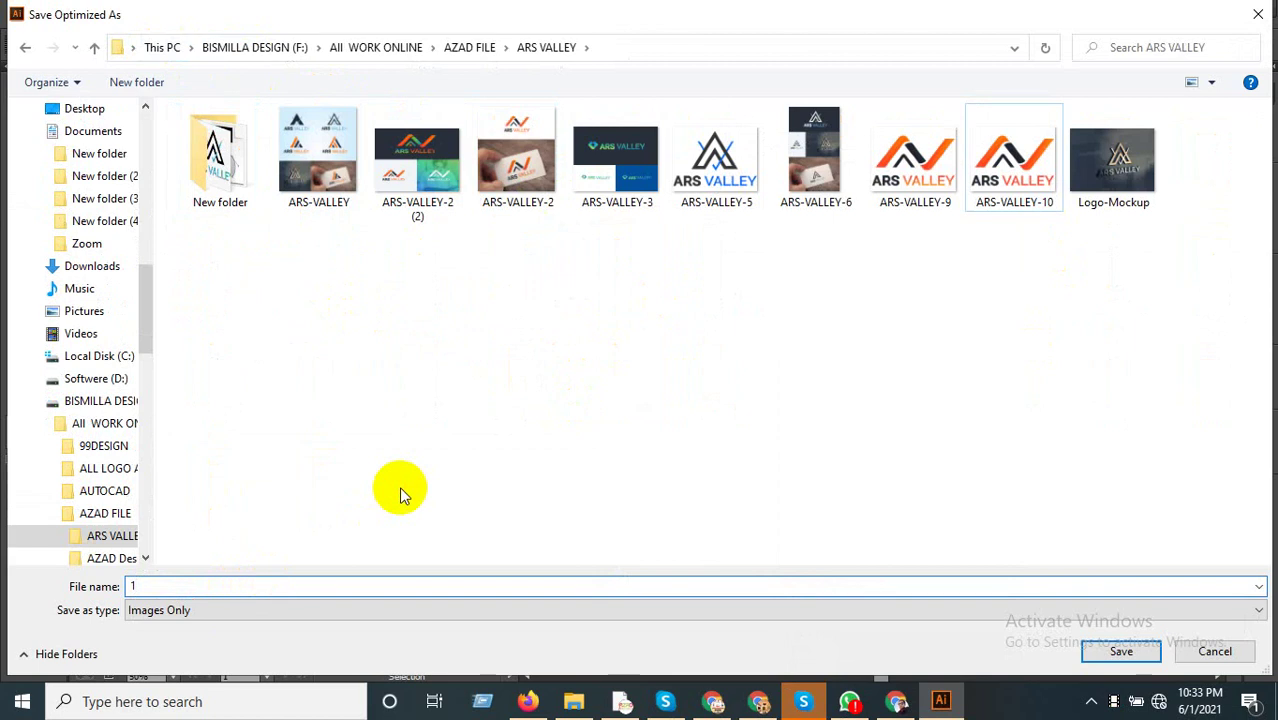
# Base the file name on the existing ARS-VALLEY-10 image and save the export as ARS-VALLEY-11.
pyautogui.click(1015, 195)
pyautogui.rightClick(1021, 185)
pyautogui.click(213, 585)
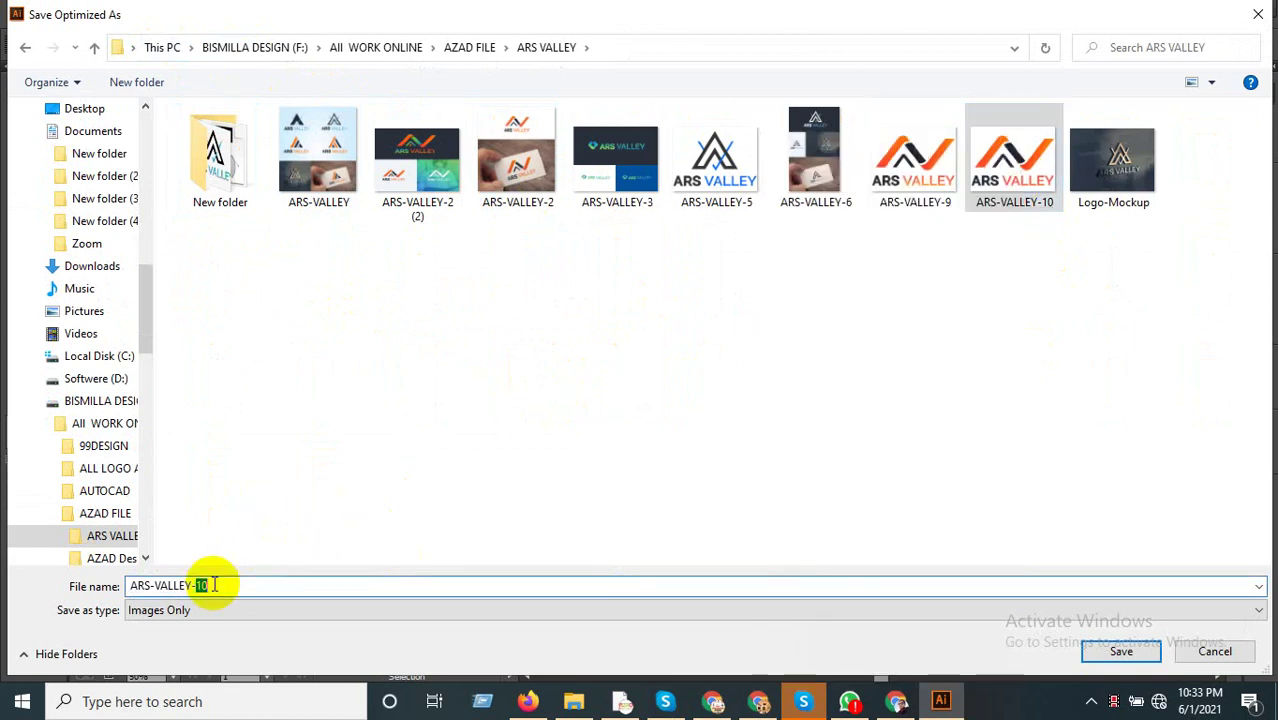
pyautogui.write('11')
pyautogui.click(1115, 652)
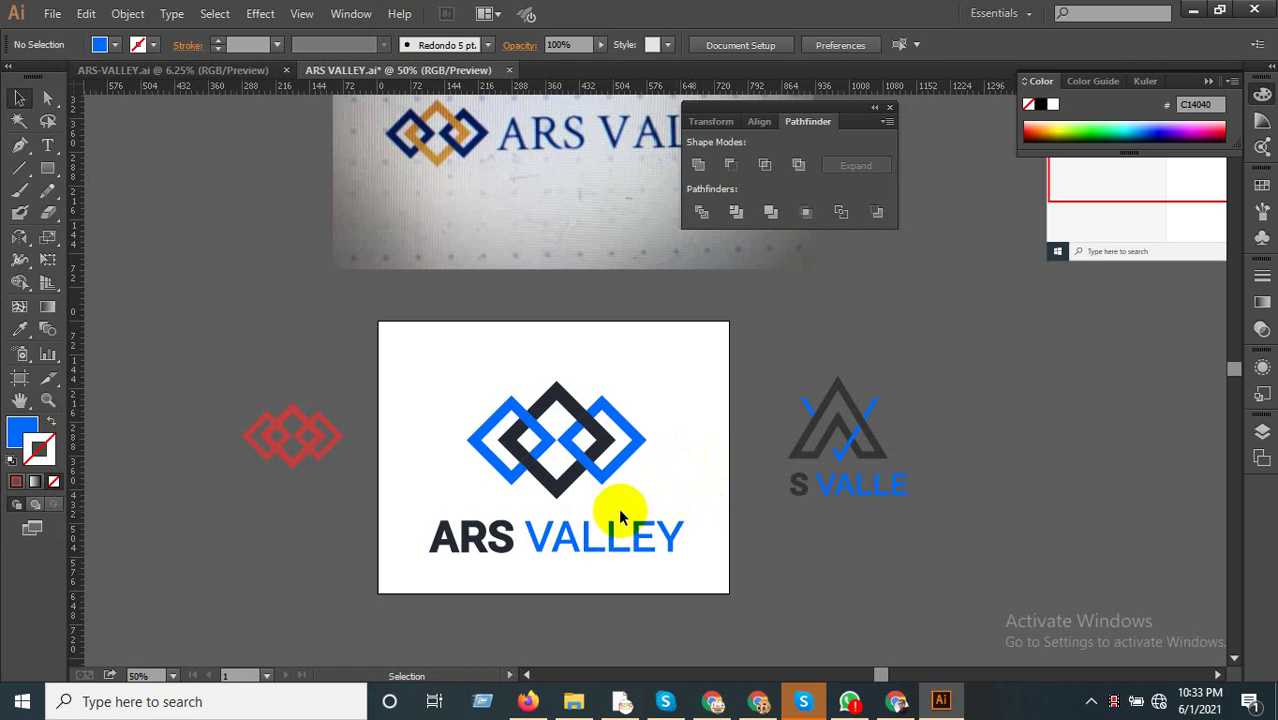
pyautogui.scroll(3, 618, 508)
pyautogui.scroll(-2, 618, 508)
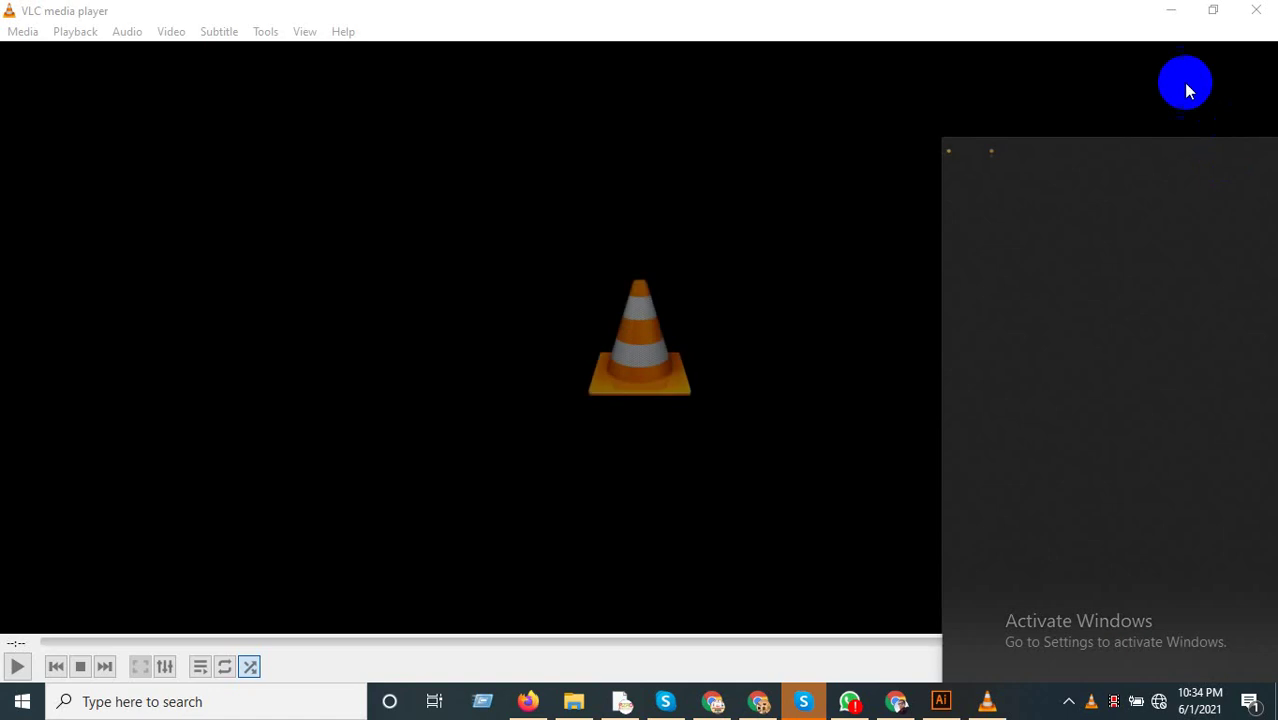
# Minimize the empty VLC media player window.
pyautogui.click(1171, 10)
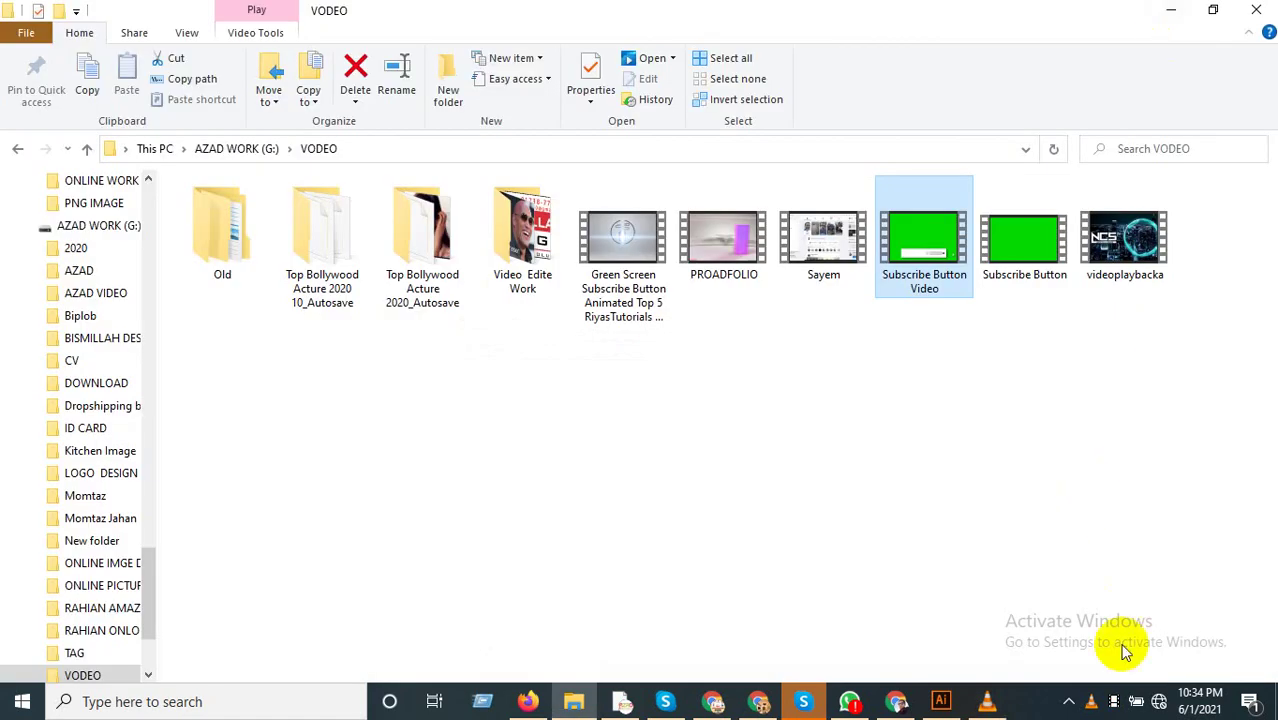